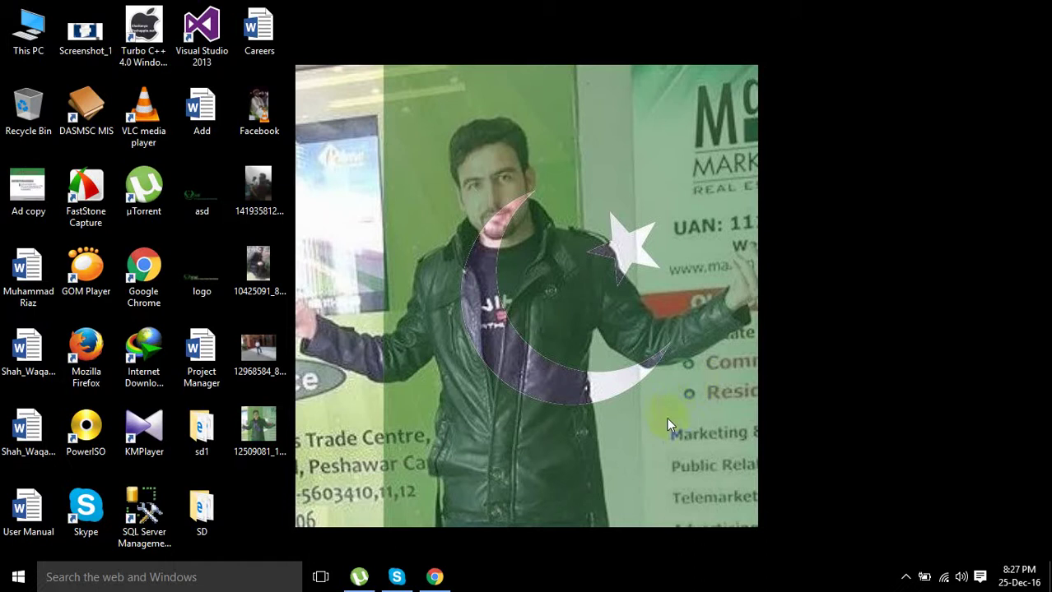
Launch Word 2013 by running winword from the Run prompt
drag(576, 404, 504, 285)
right_click(499, 201)
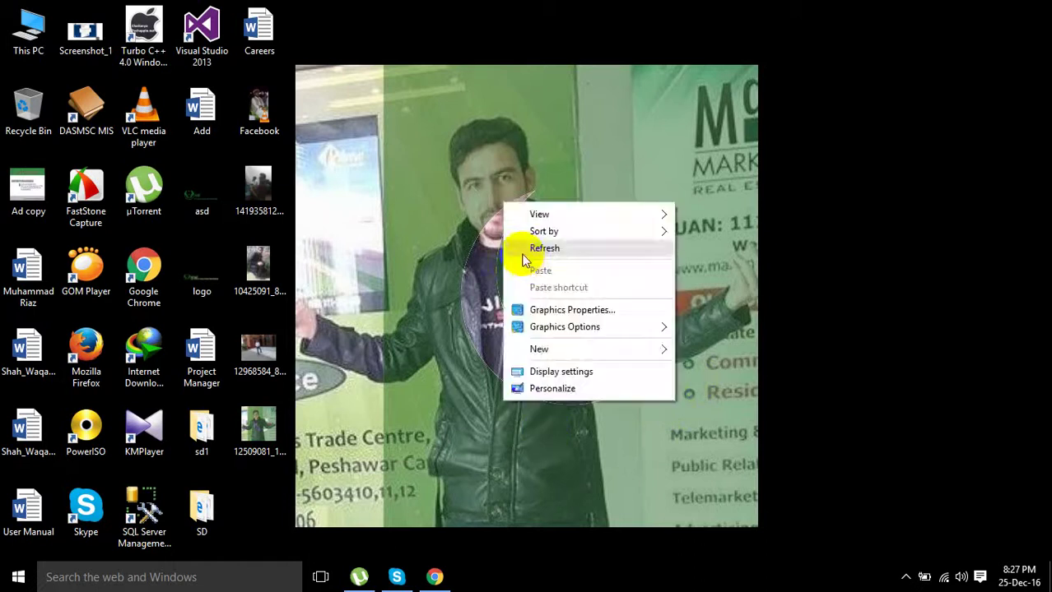
right_click(461, 285)
click(484, 332)
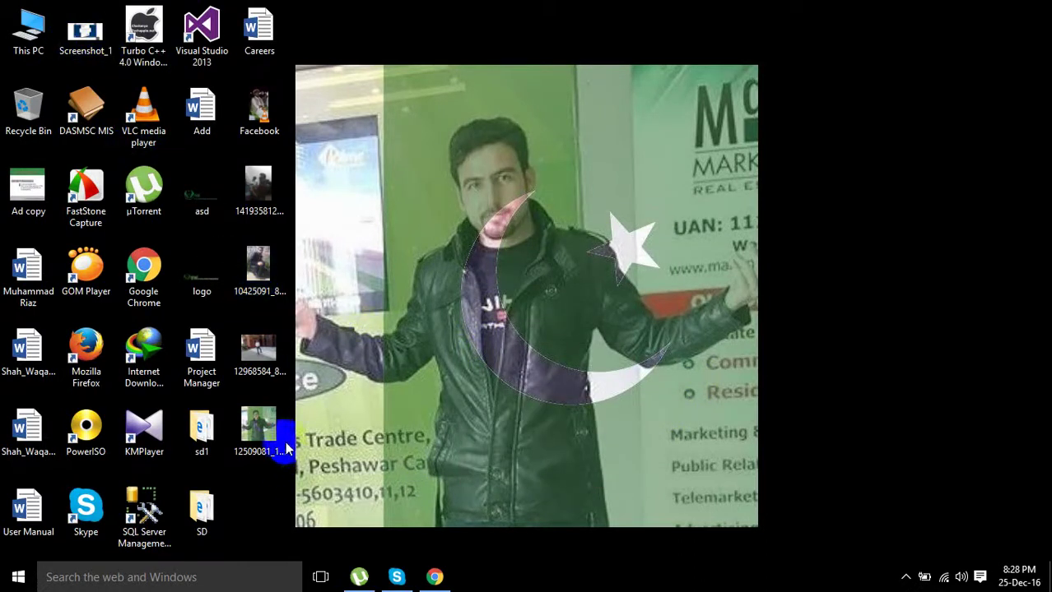
key(super+r)
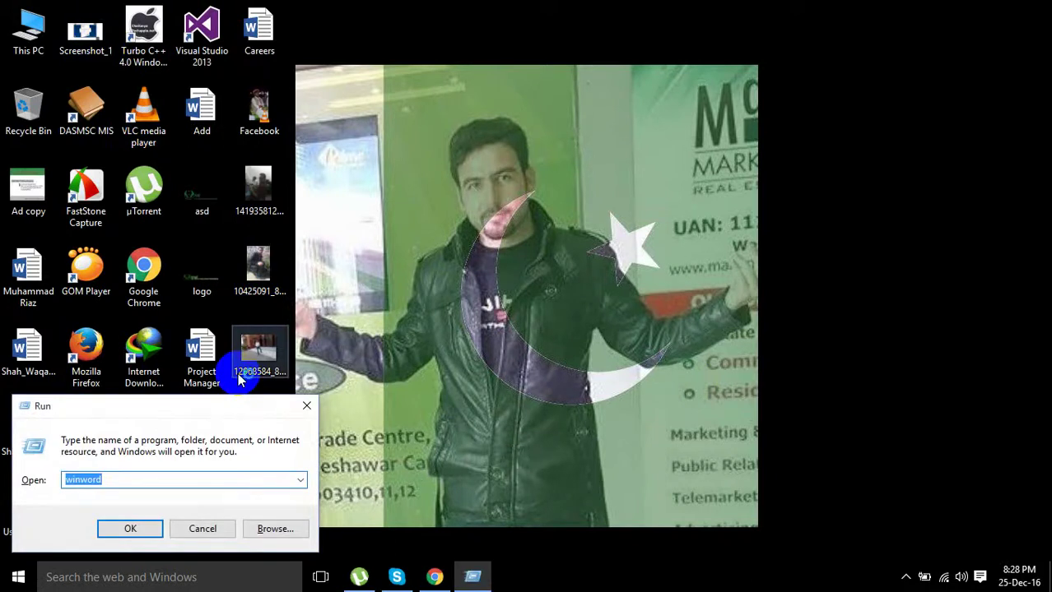
key(Return)
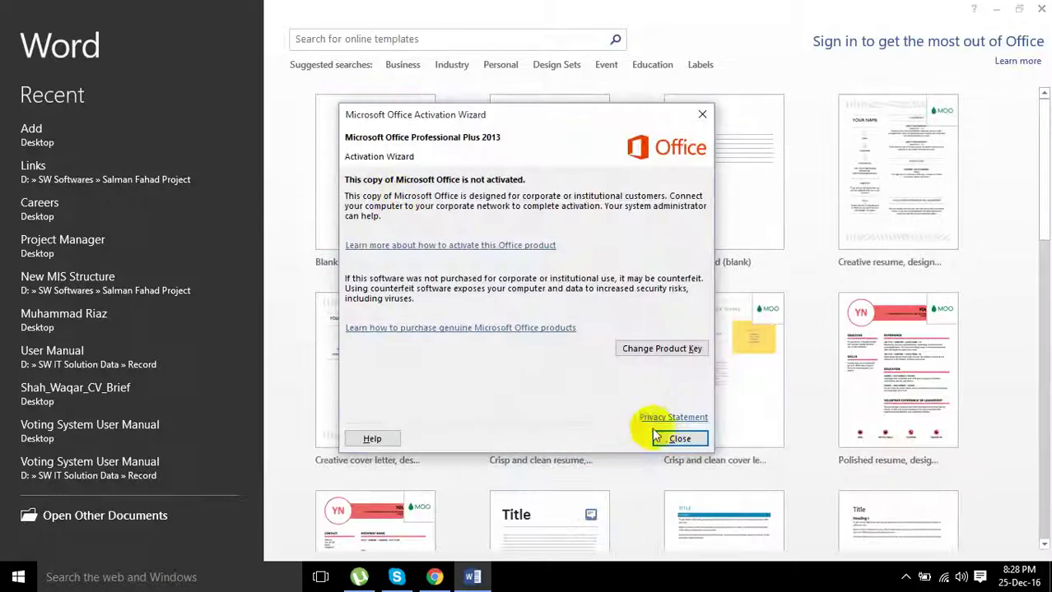
Dismiss the activation warning and start a new blank document, Document1
click(670, 438)
click(383, 141)
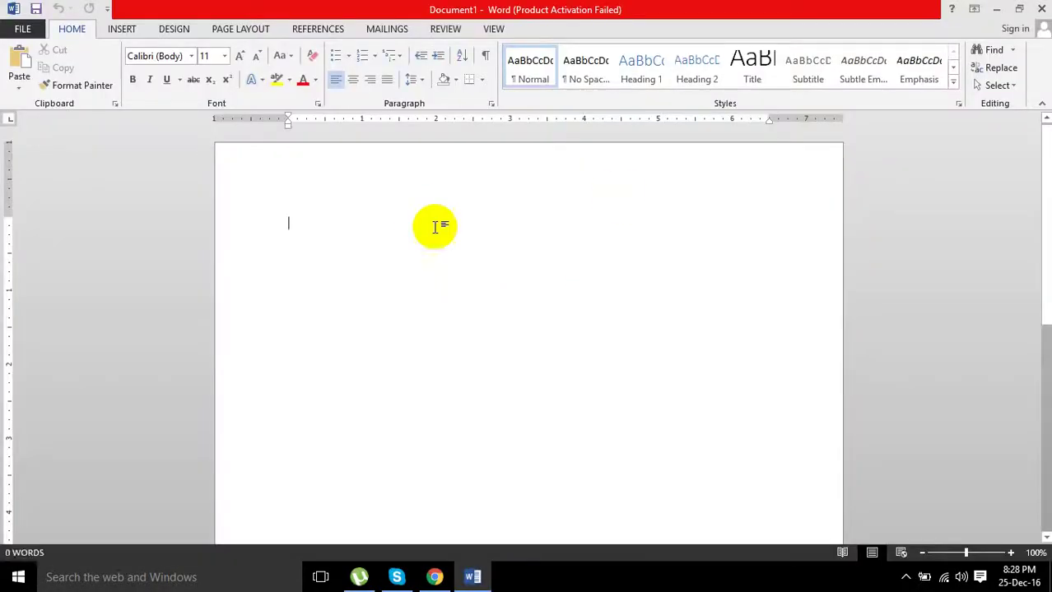
click(493, 31)
text(=rand())
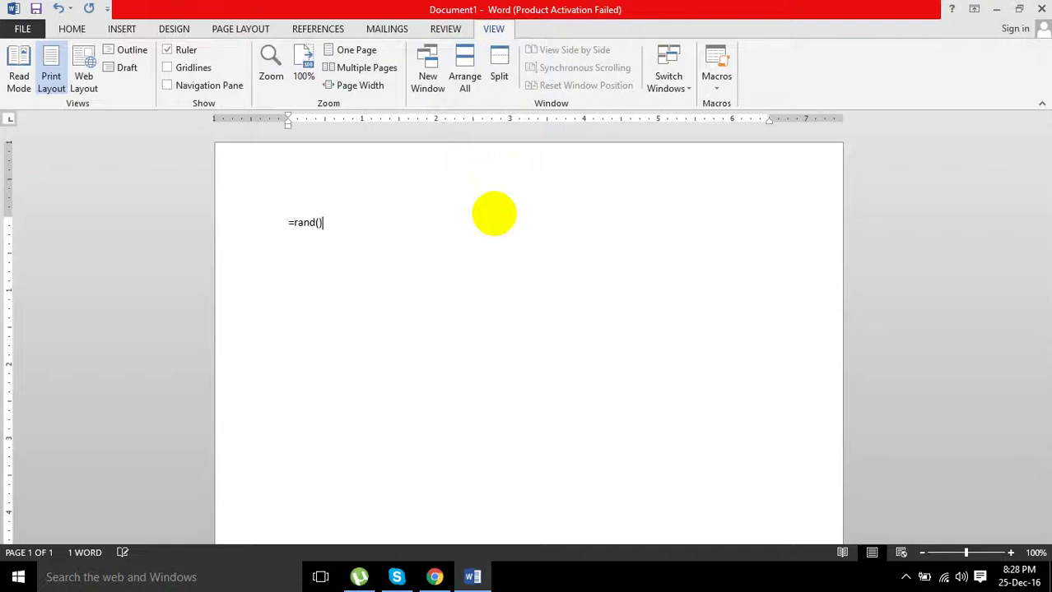
Expand =rand() into sample paragraphs and paste copies until they fill three pages
key(Return)
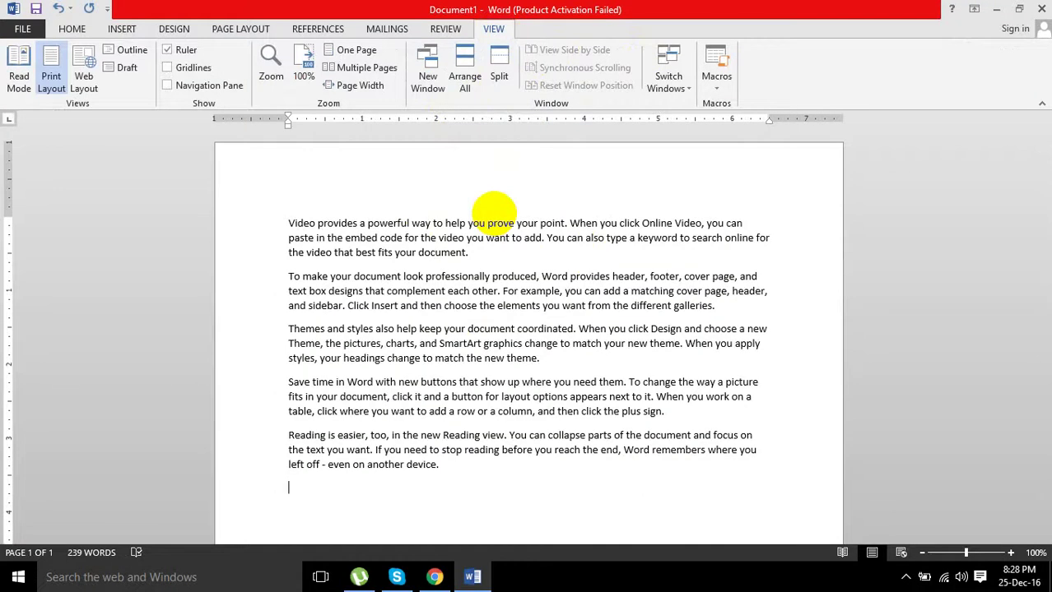
key(ctrl+a)
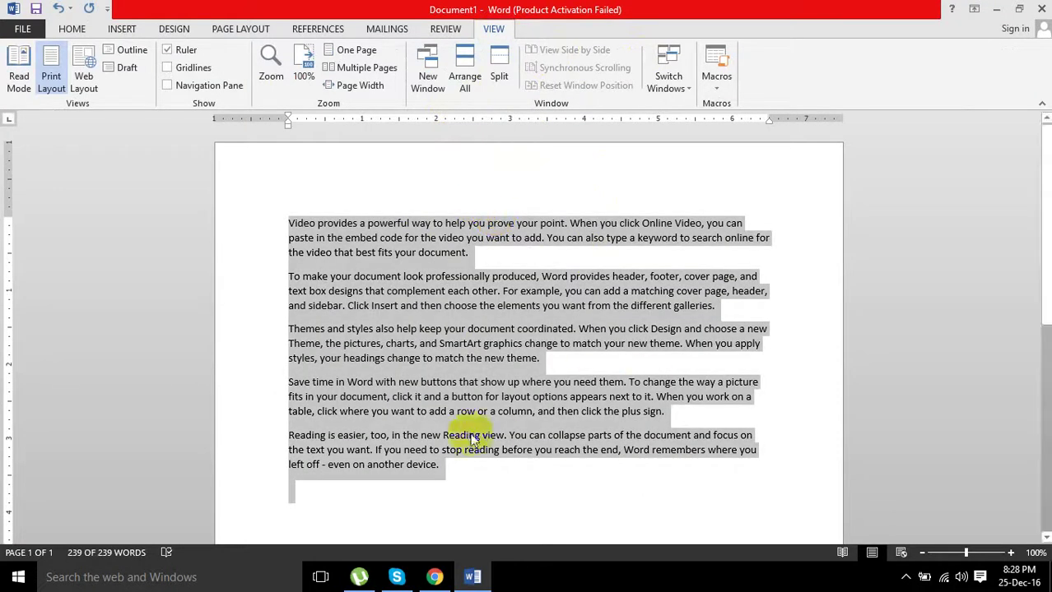
click(451, 469)
key(ctrl+v)
key(ctrl+v)
key(ctrl+v)
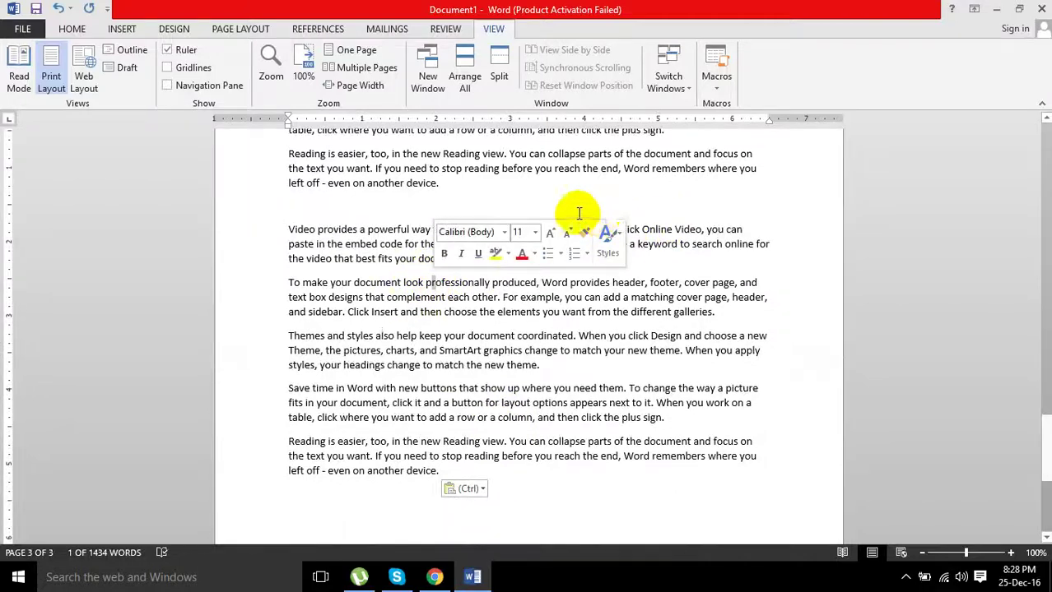
click(619, 230)
scroll(626, 231, up, 3)
scroll(658, 255, down, 5)
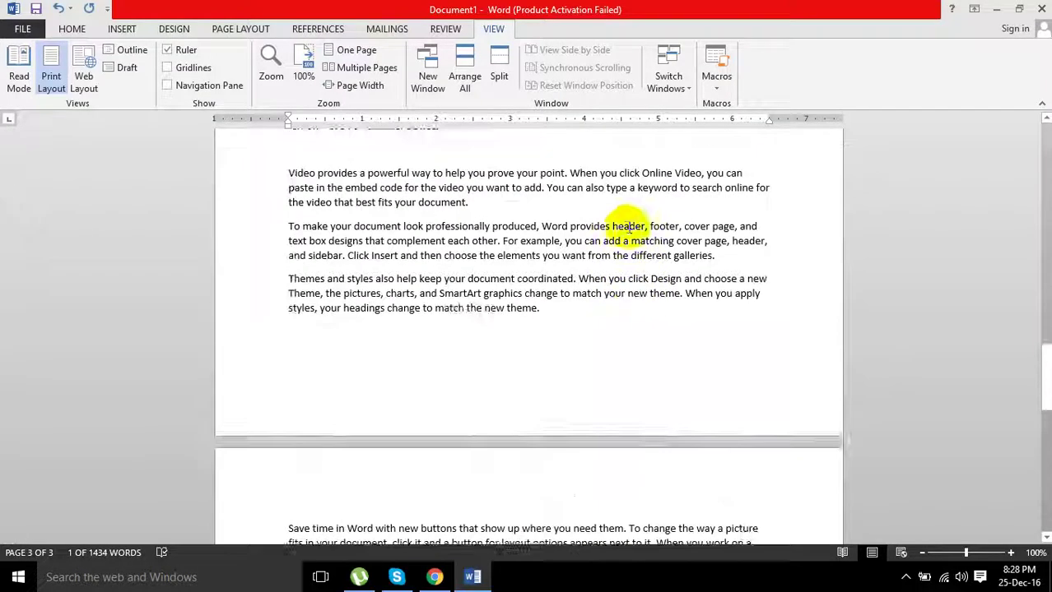
scroll(667, 277, down, 3)
scroll(667, 277, up, 4)
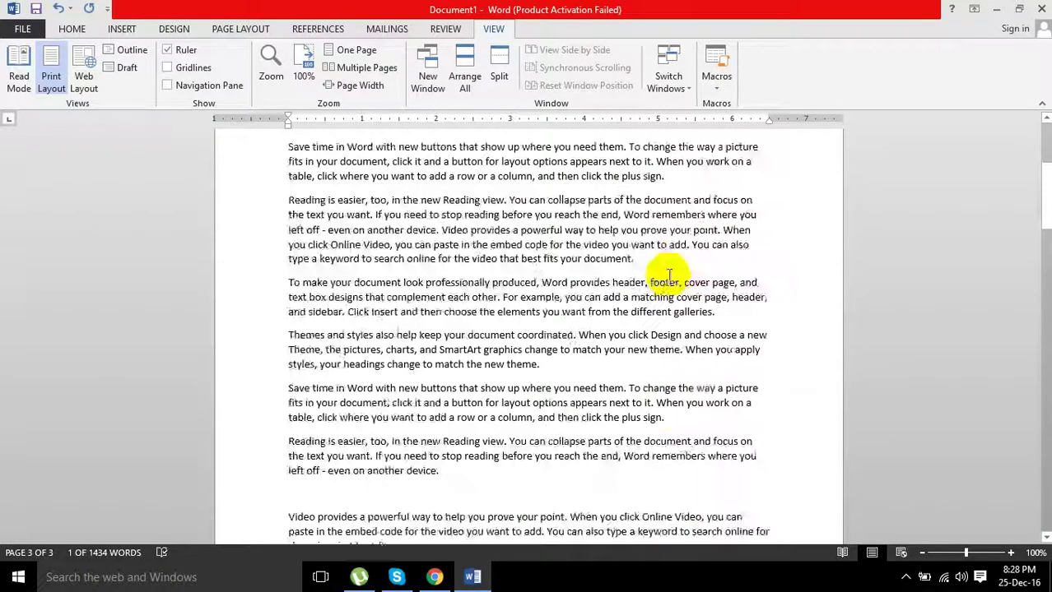
scroll(629, 269, down, 8)
Open three new windows of the document, up to Document1:4
click(428, 74)
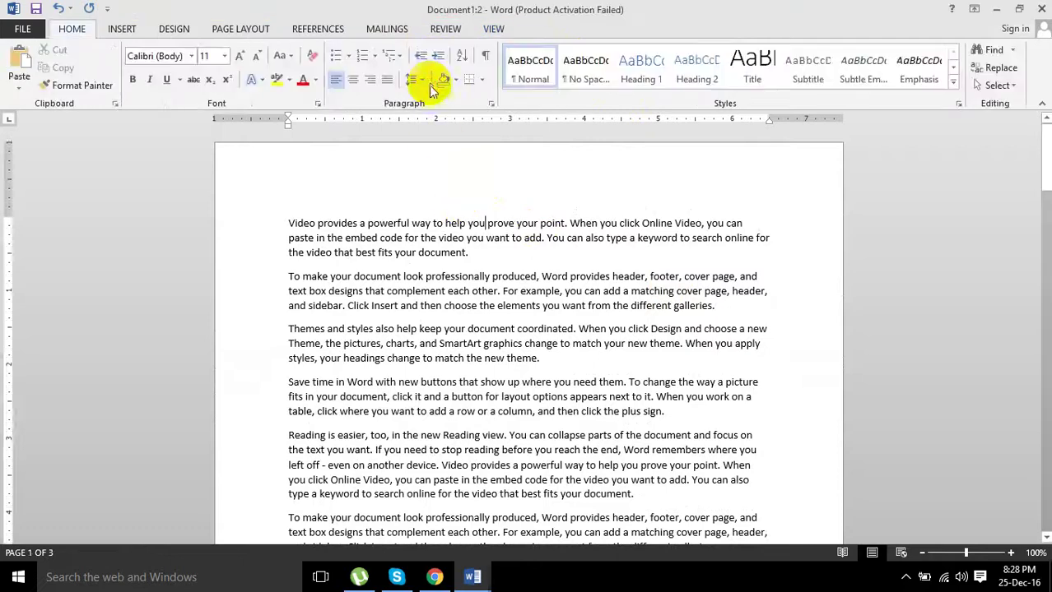
click(494, 31)
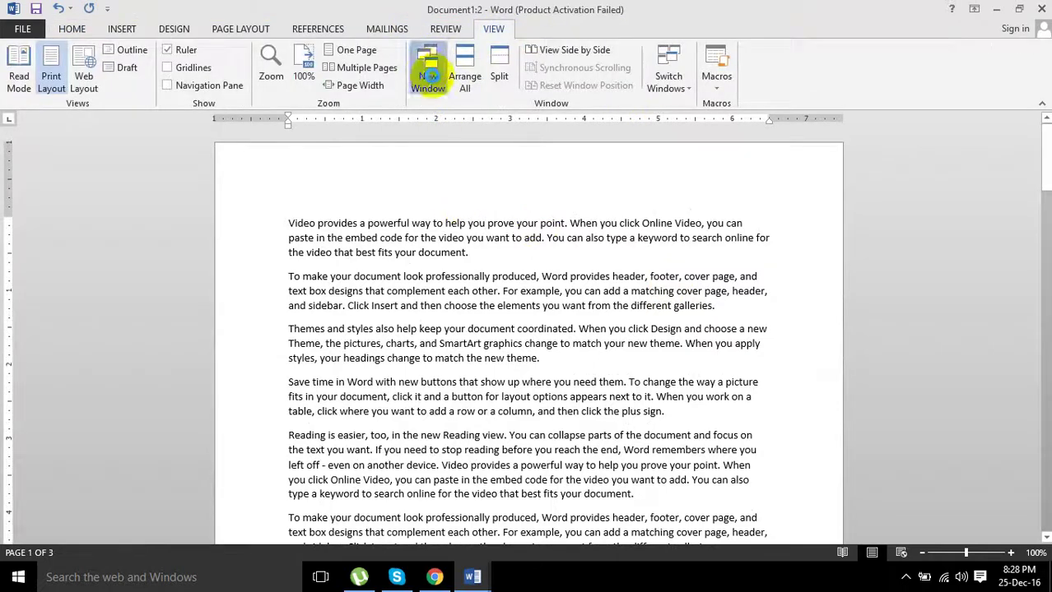
click(428, 65)
click(493, 31)
click(424, 66)
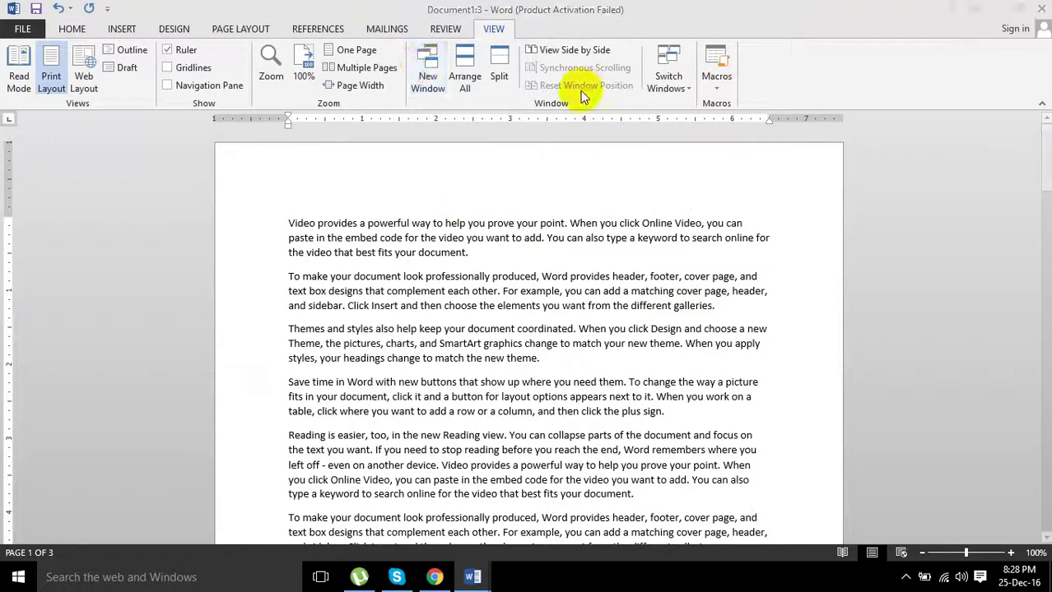
click(493, 29)
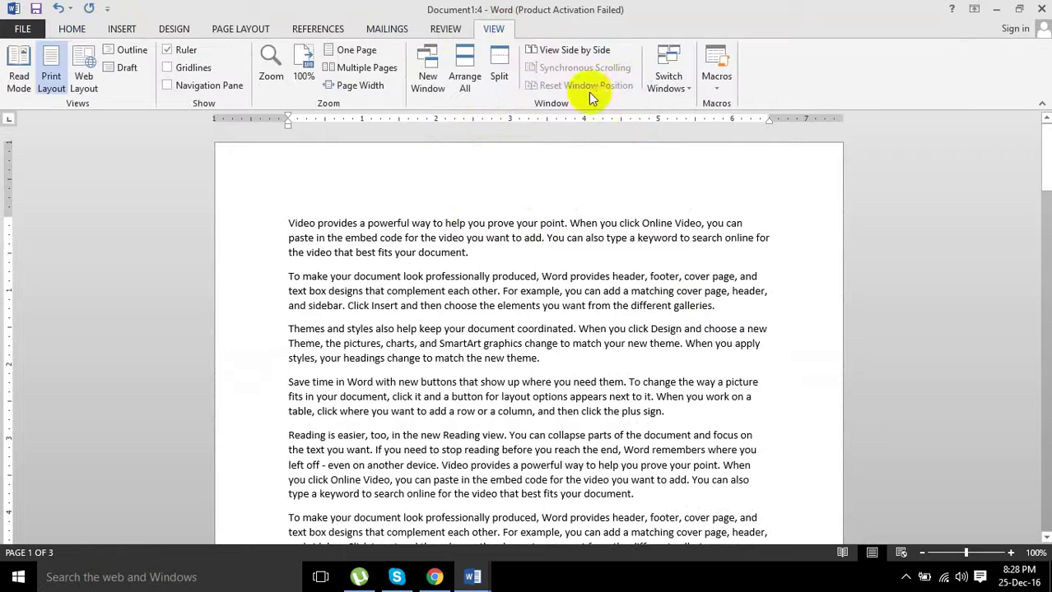
Compare Document1:4 side by side with Document1:2
click(568, 50)
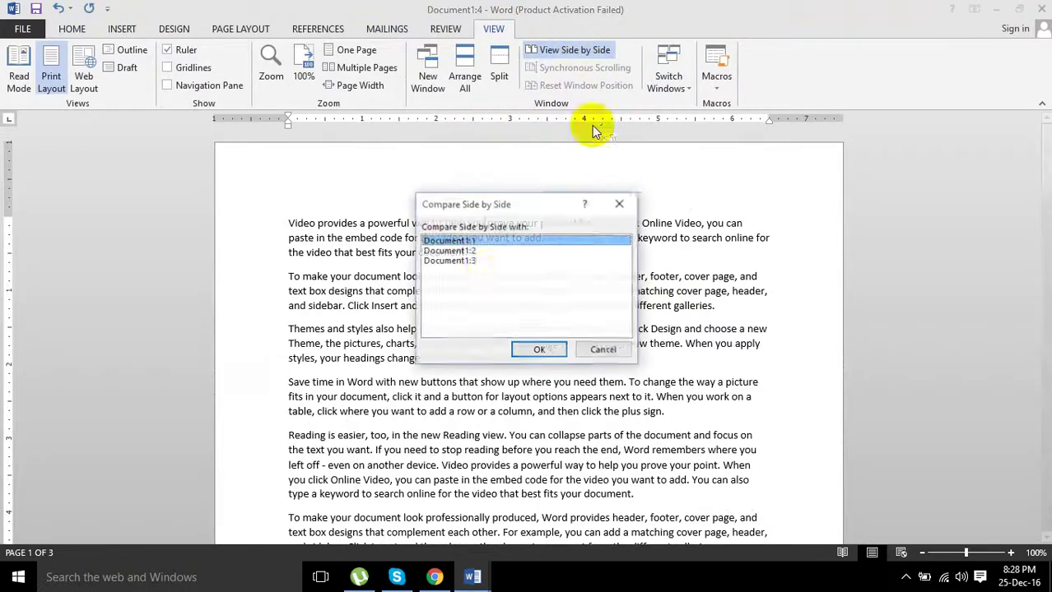
click(477, 260)
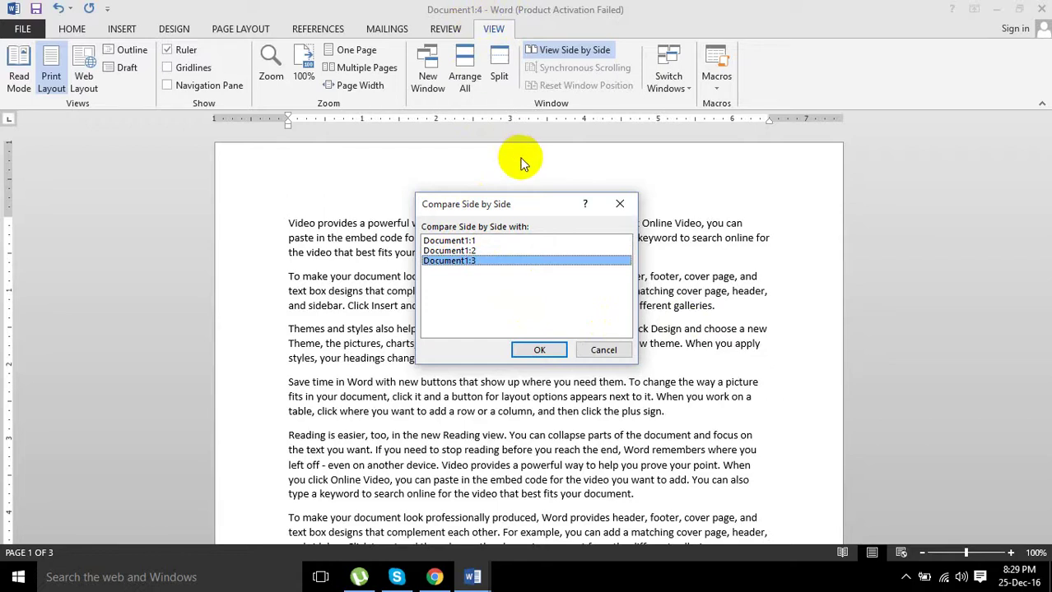
click(474, 241)
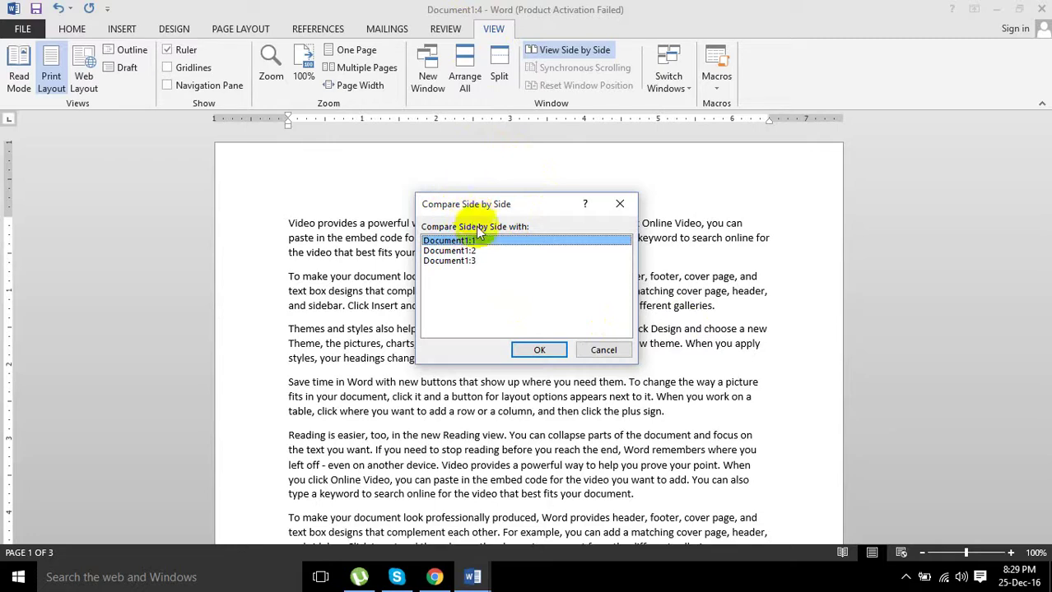
click(461, 251)
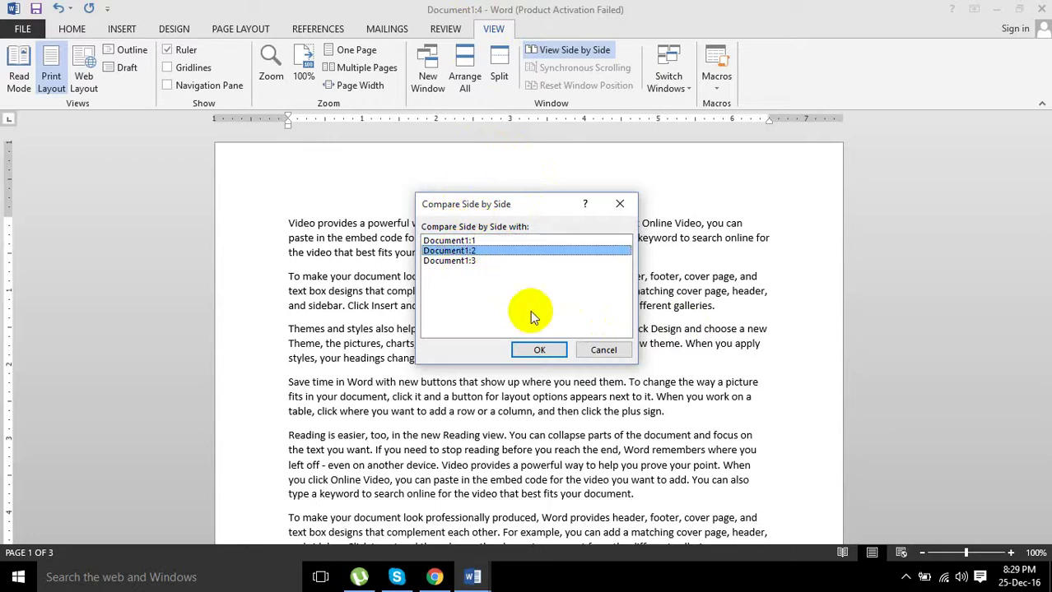
click(469, 261)
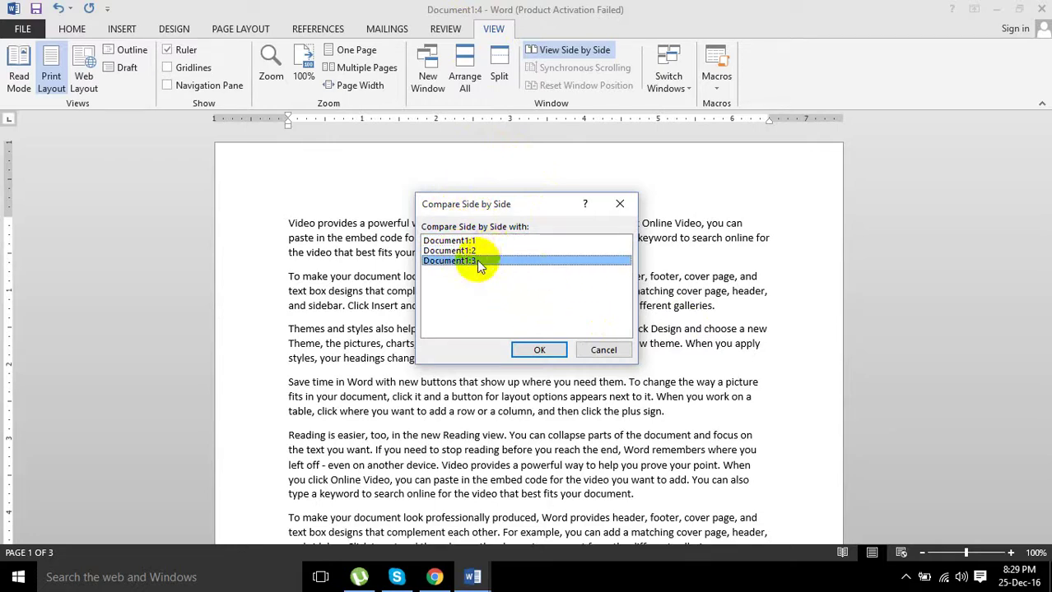
click(465, 241)
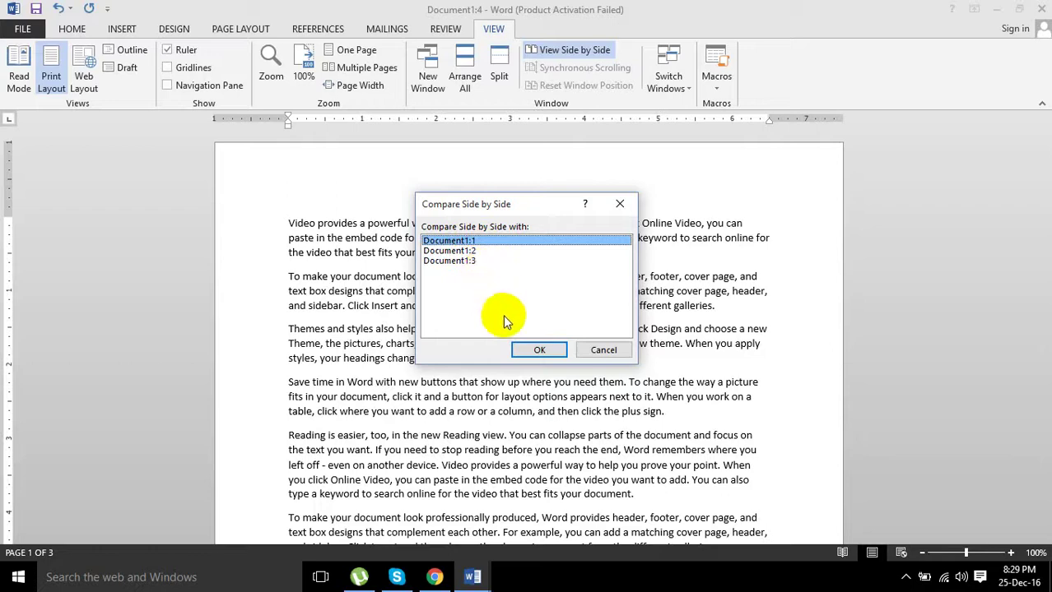
click(465, 251)
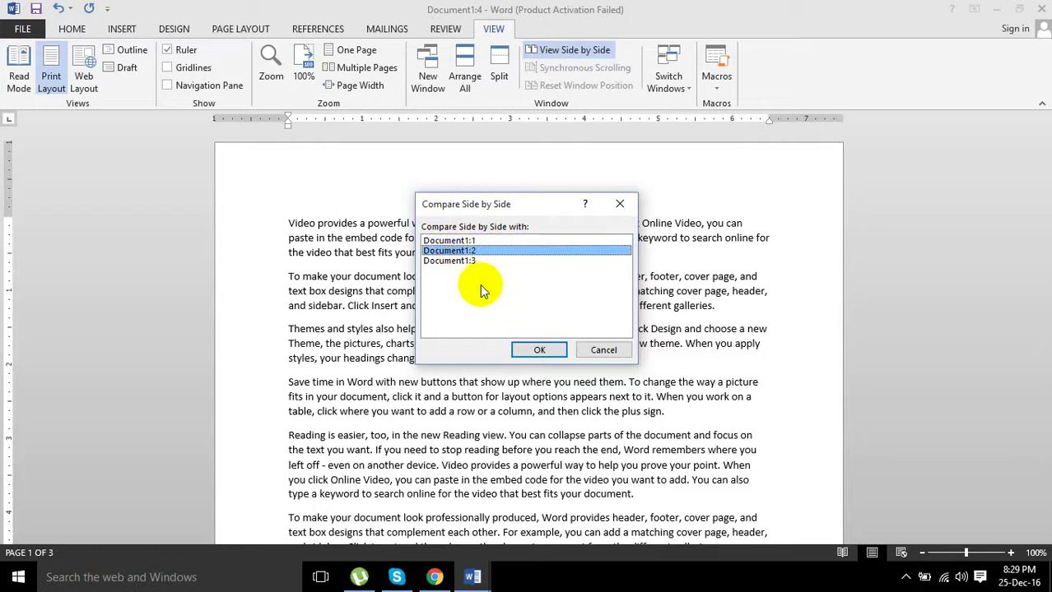
click(526, 353)
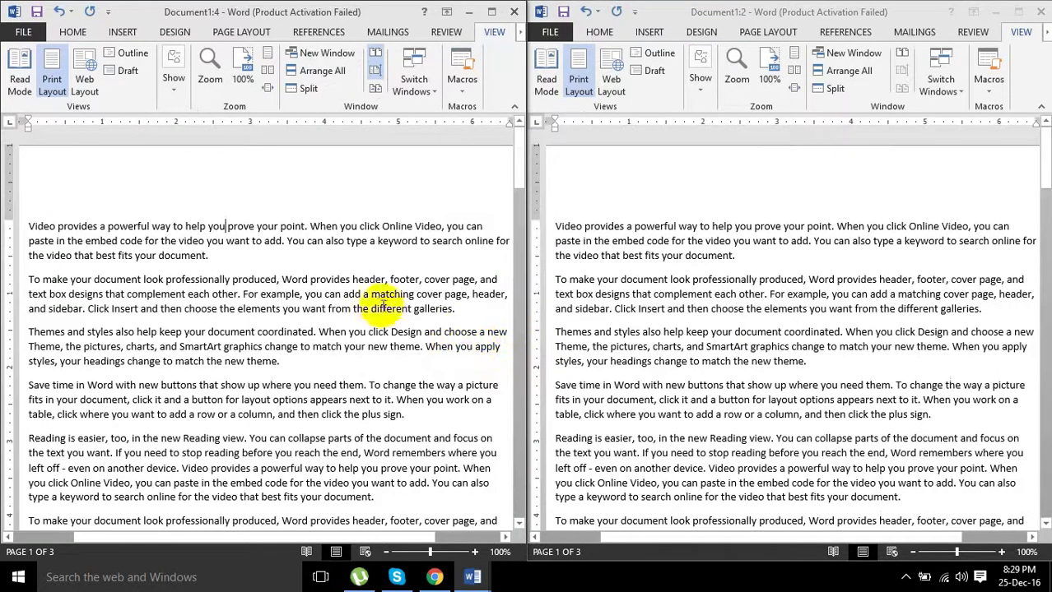
Type 'asdasdasdasdasd' at the end of the first paragraph and scroll the right-hand window
click(266, 257)
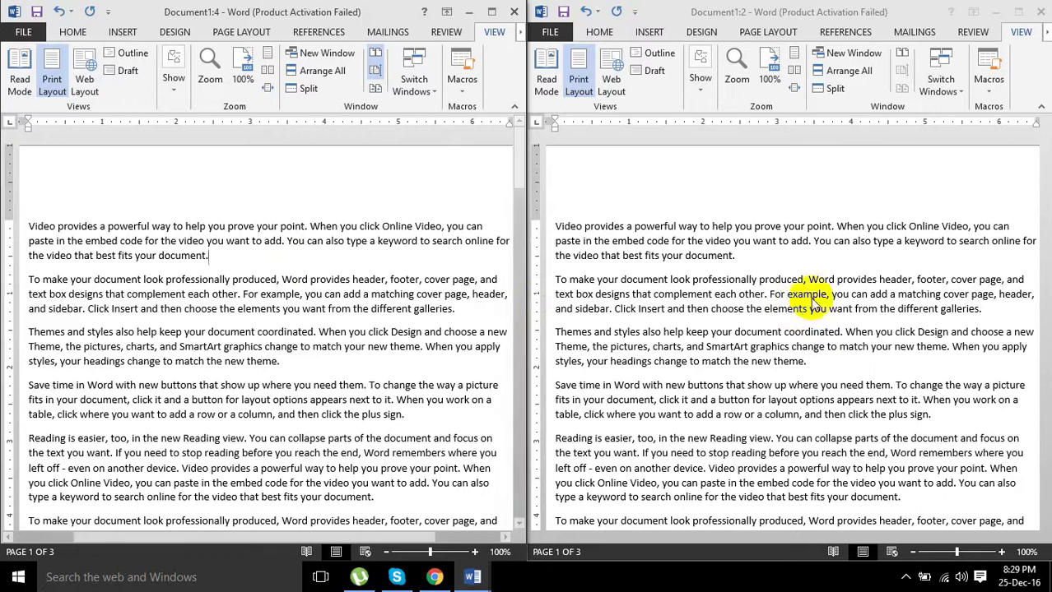
text(asdasd)
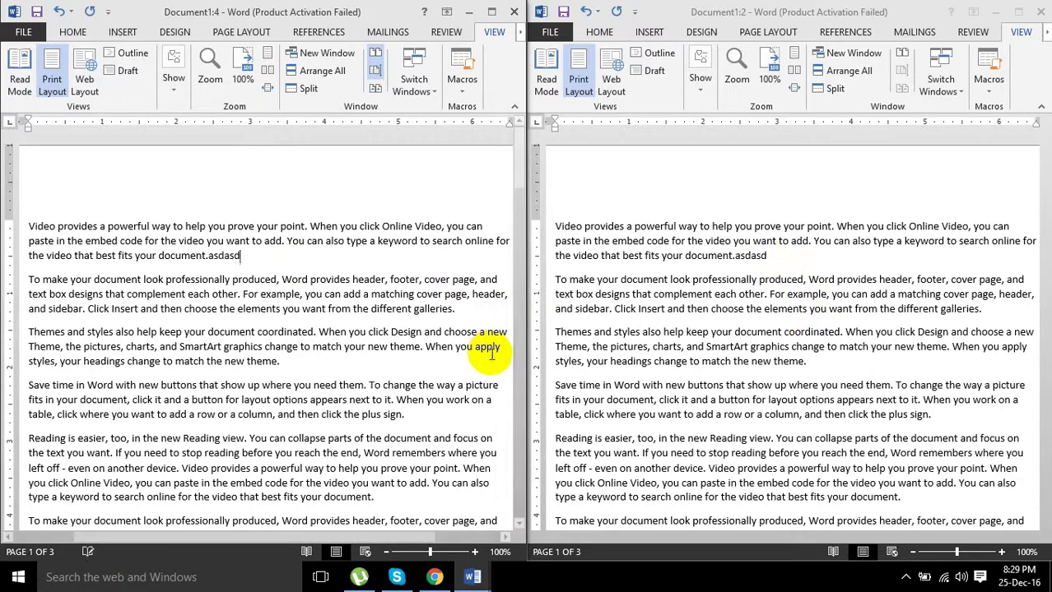
text(asdasdasd)
click(620, 372)
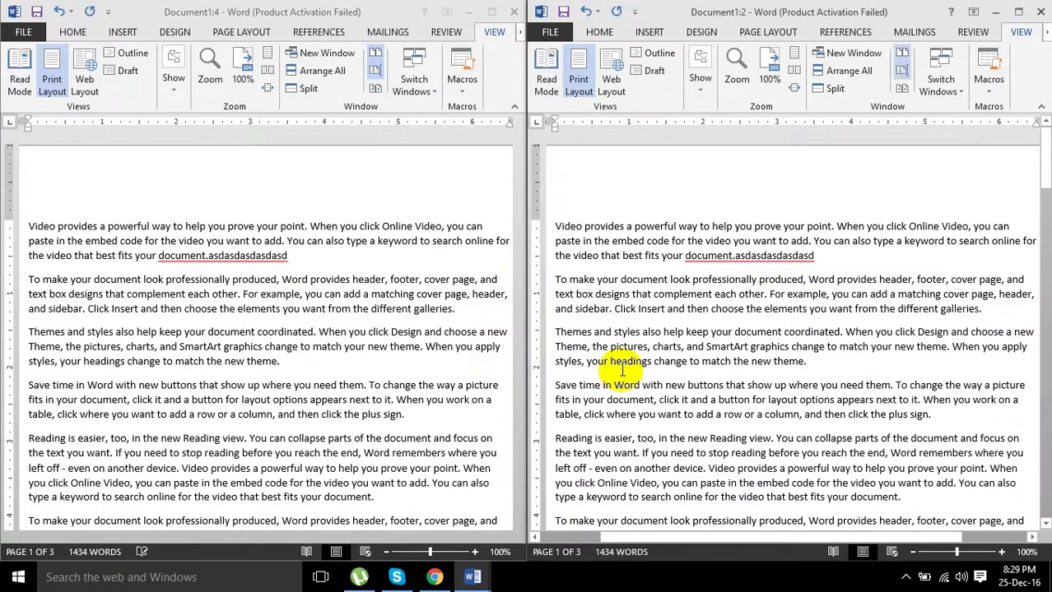
scroll(620, 372, down, 1)
scroll(620, 372, up, 1)
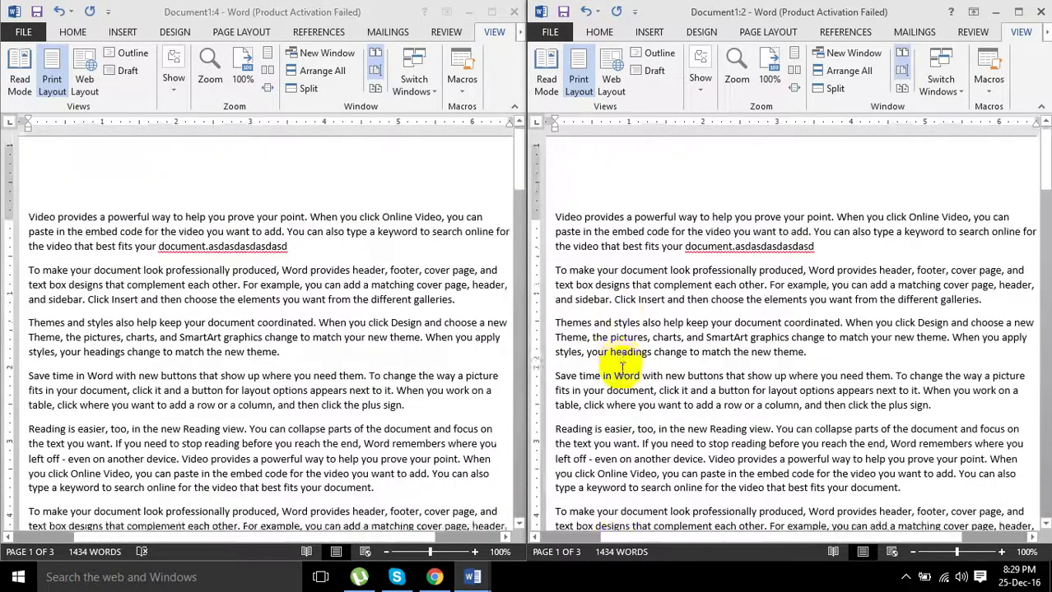
scroll(613, 370, down, 5)
scroll(605, 366, up, 5)
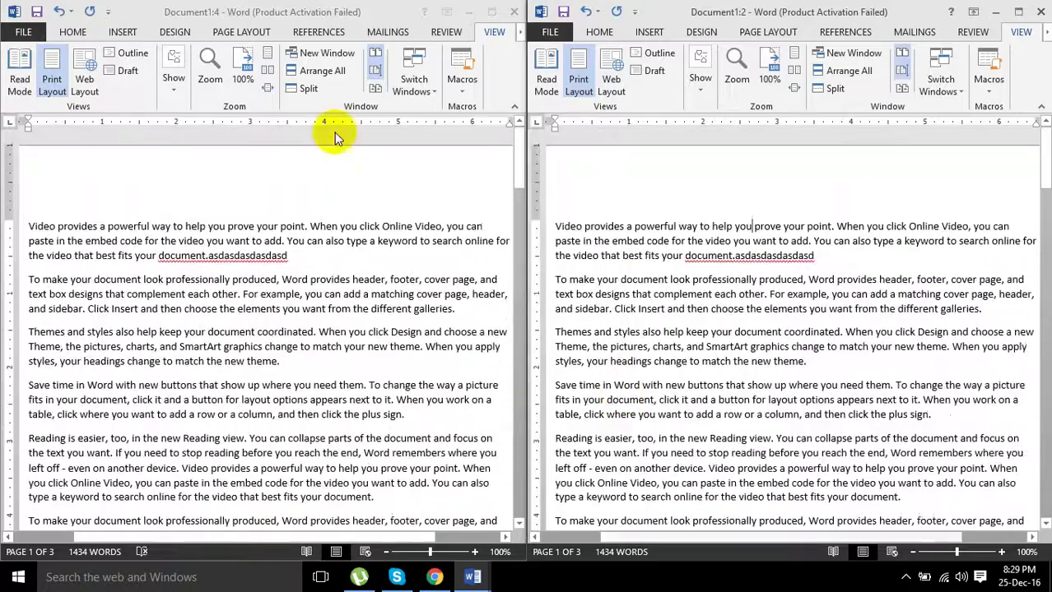
Scroll the left-hand window down independently to a different passage
click(371, 68)
scroll(646, 298, down, 2)
scroll(640, 295, up, 2)
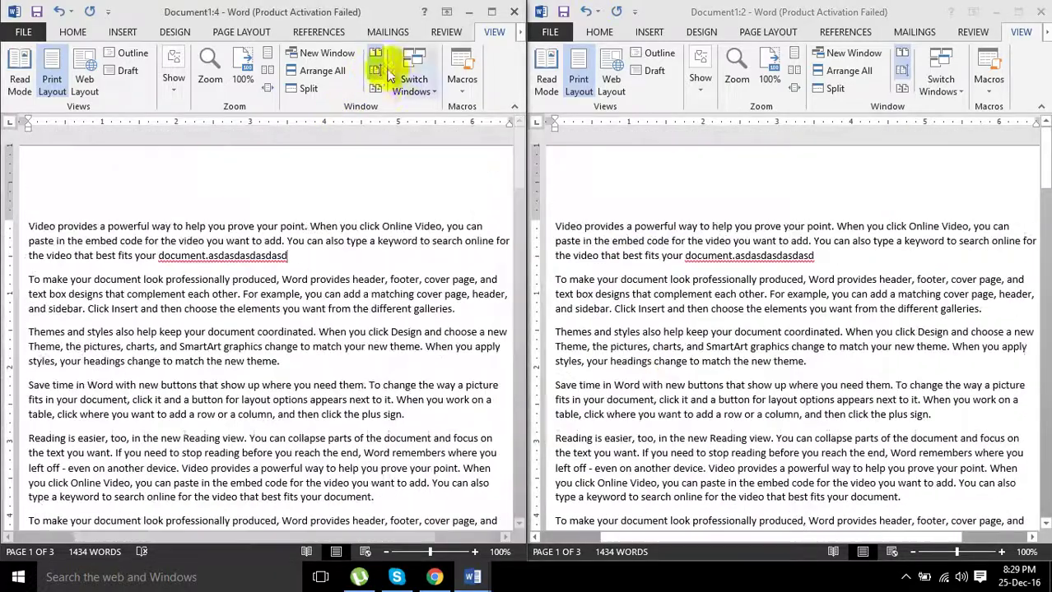
scroll(683, 304, down, 5)
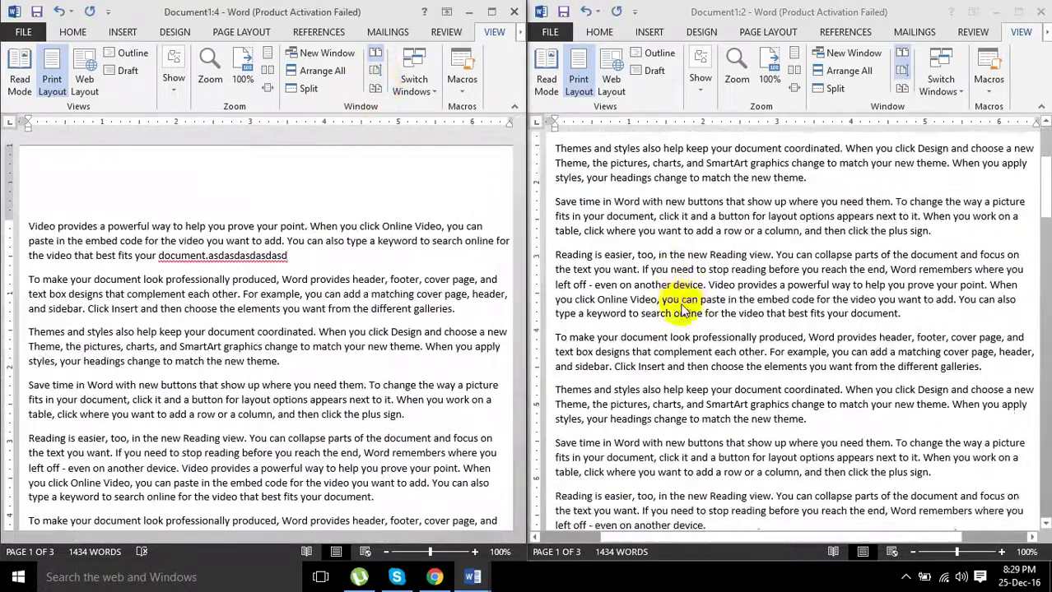
scroll(658, 312, up, 5)
scroll(625, 352, down, 1)
scroll(625, 352, down, 1)
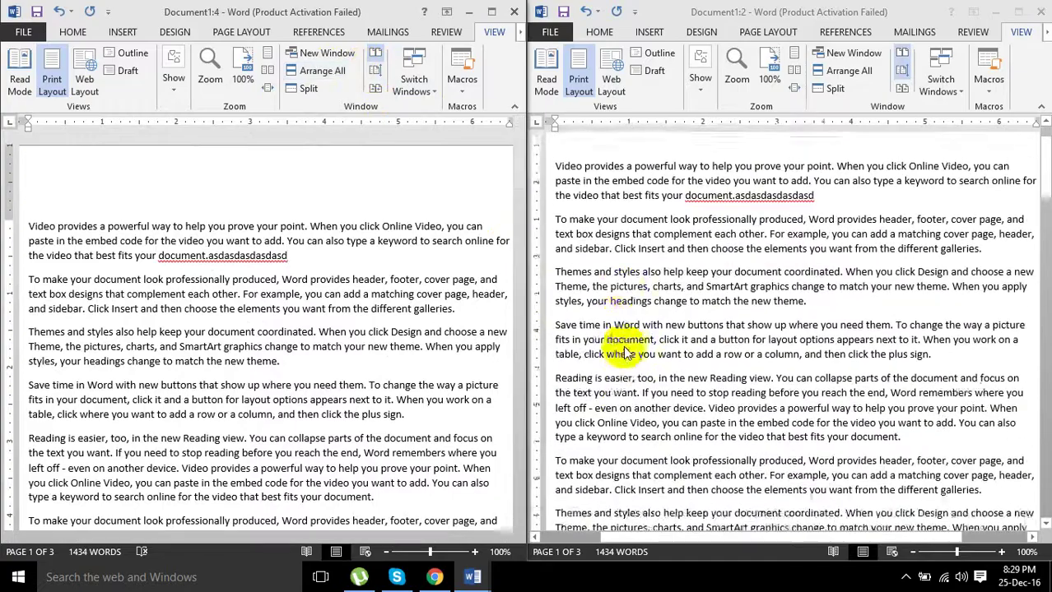
scroll(626, 352, down, 1)
scroll(624, 353, down, 2)
scroll(623, 354, down, 2)
scroll(623, 354, down, 3)
scroll(412, 306, down, 1)
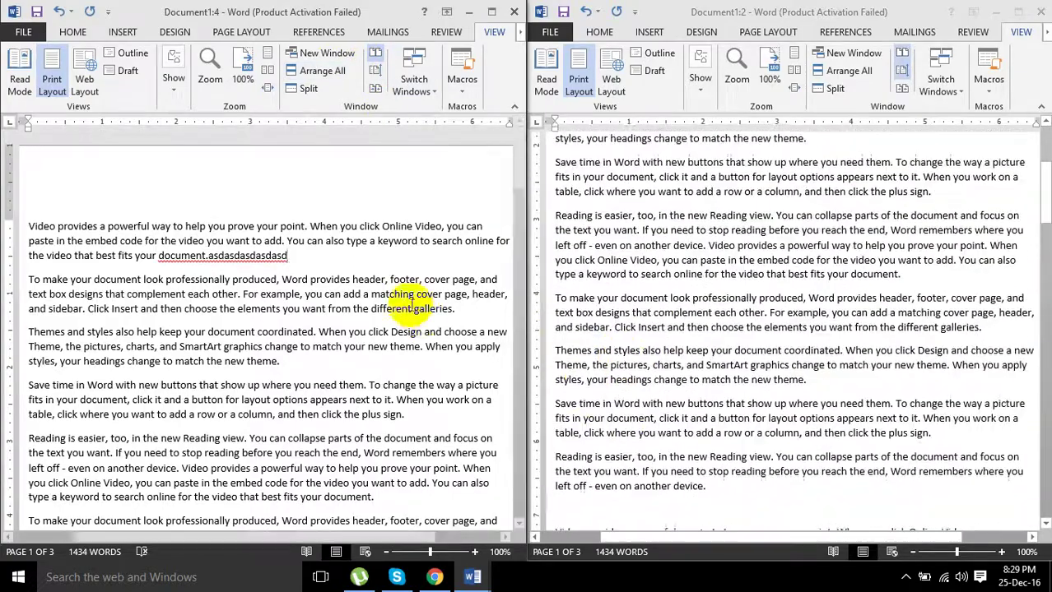
scroll(411, 305, down, 4)
scroll(410, 306, down, 4)
scroll(410, 307, down, 1)
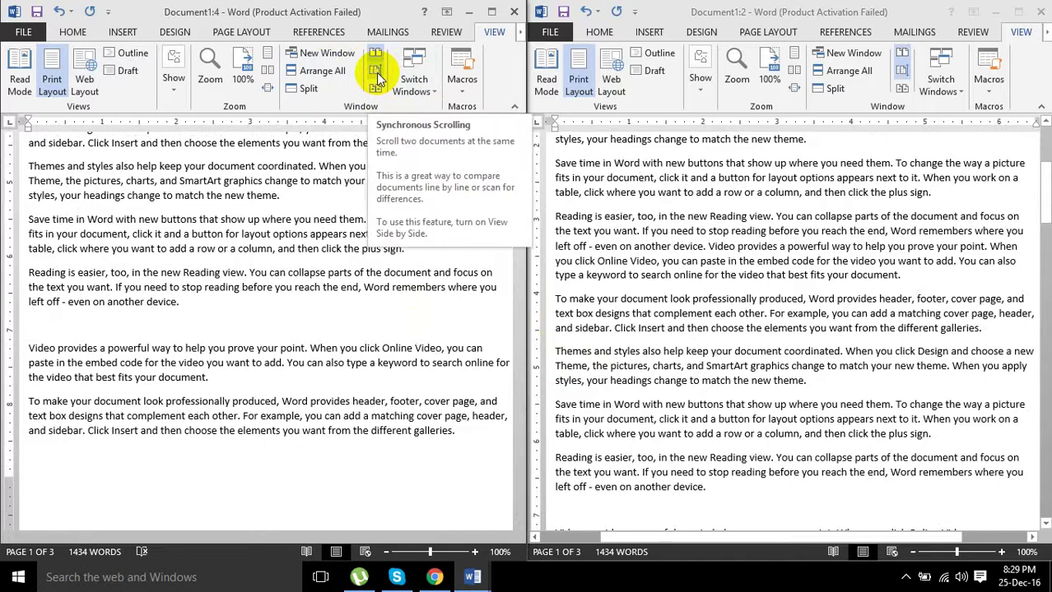
Turn on Synchronous Scrolling so both side-by-side windows scroll together
click(376, 73)
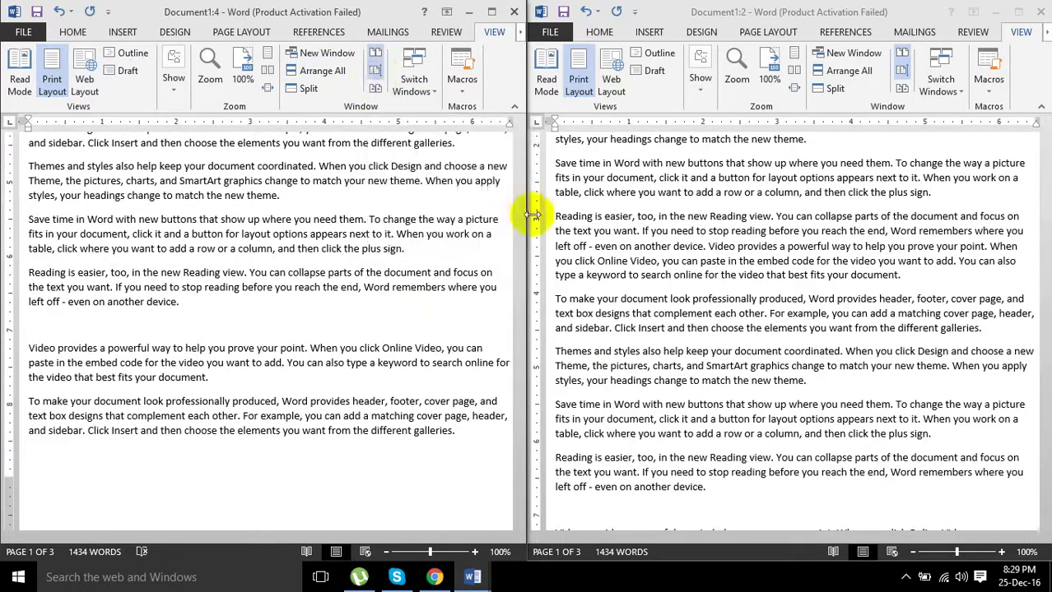
scroll(625, 301, down, 2)
scroll(621, 303, down, 2)
scroll(617, 305, down, 2)
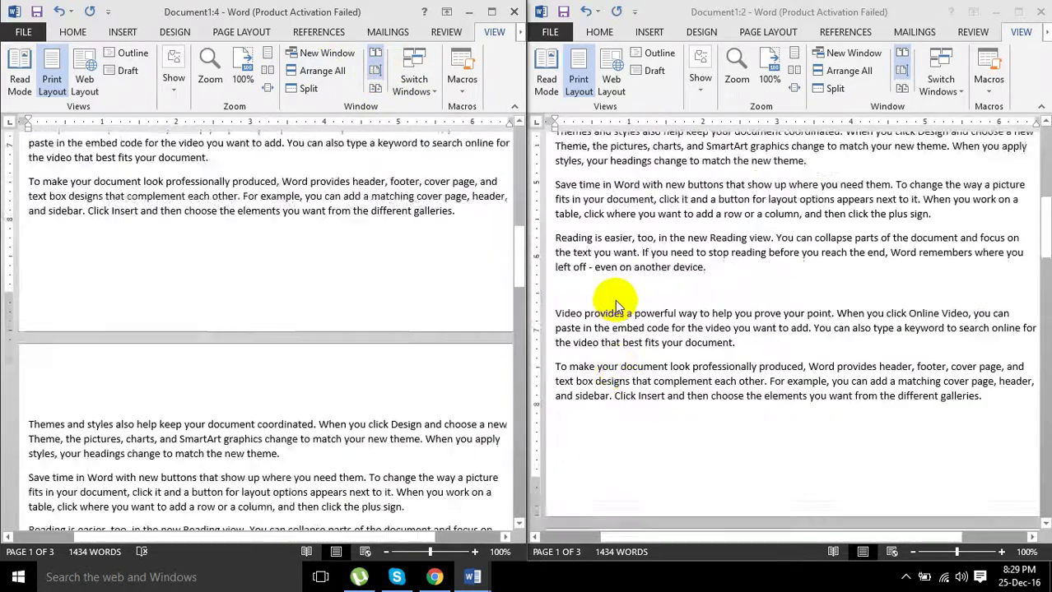
scroll(613, 306, down, 2)
scroll(609, 303, up, 1)
scroll(609, 303, down, 2)
scroll(609, 302, up, 2)
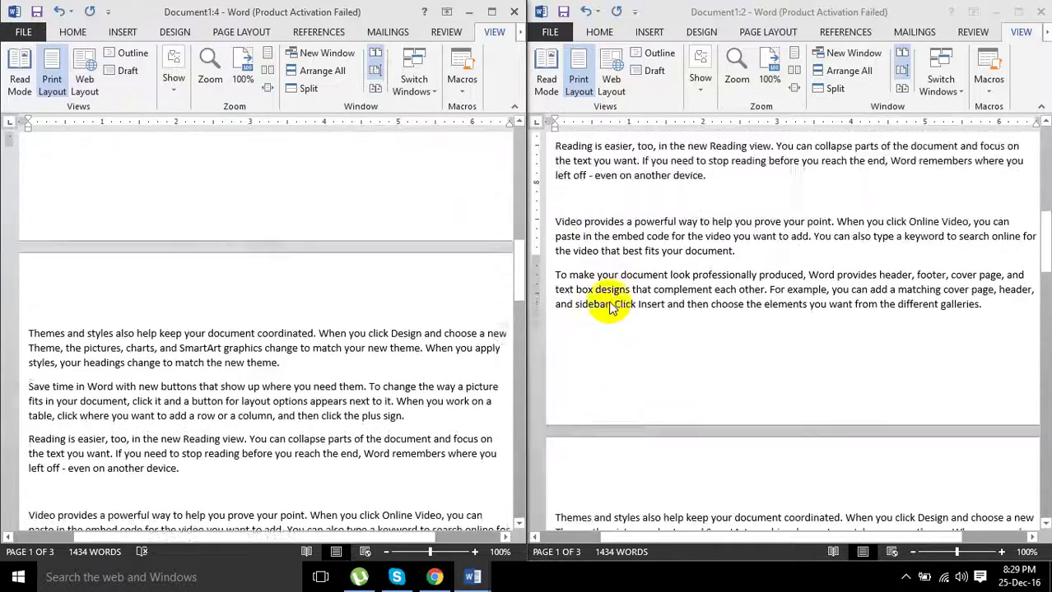
scroll(608, 305, down, 1)
scroll(608, 303, down, 4)
scroll(608, 301, down, 6)
scroll(612, 298, up, 7)
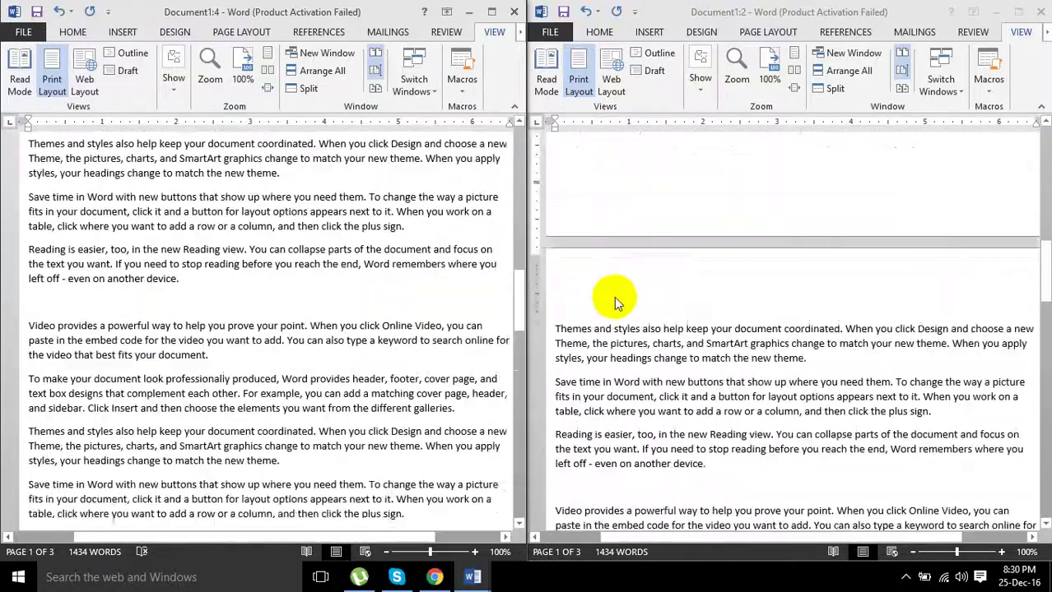
scroll(622, 298, up, 8)
Turn off View Side by Side so Document1:3 fills the screen
scroll(623, 298, down, 5)
scroll(617, 284, down, 4)
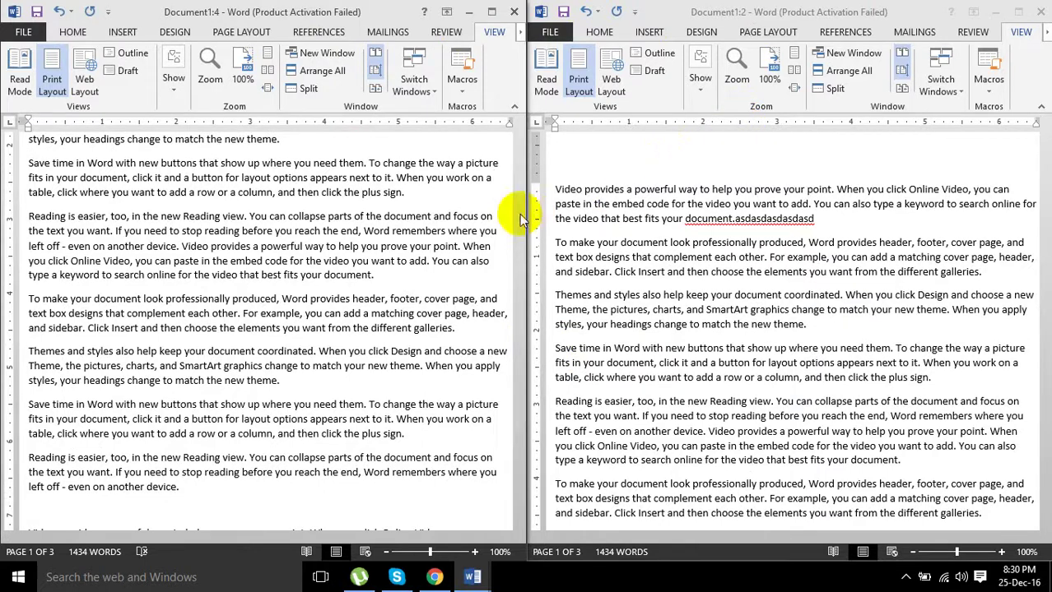
click(1018, 11)
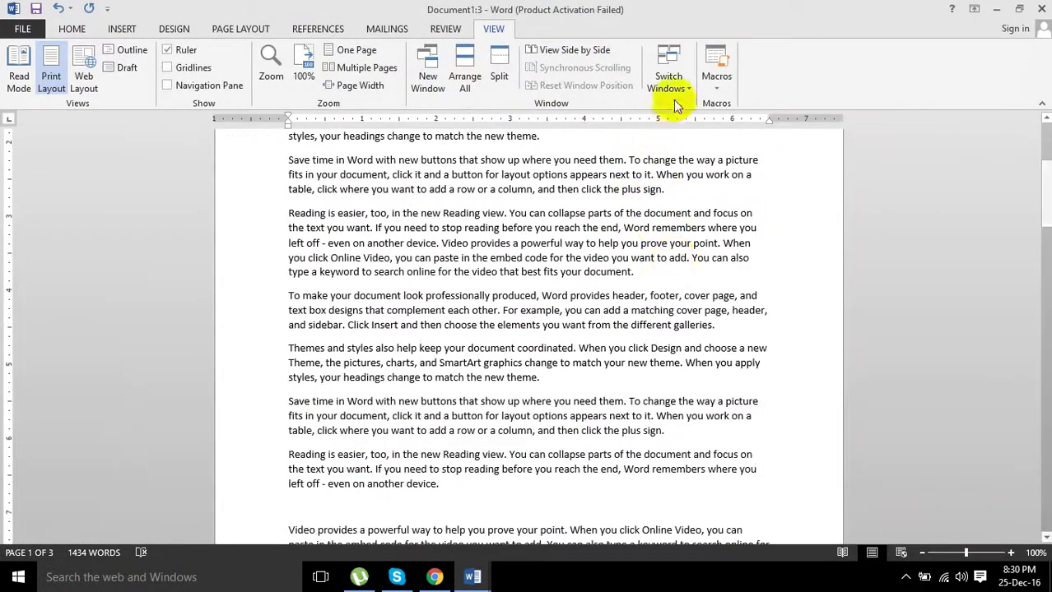
click(672, 89)
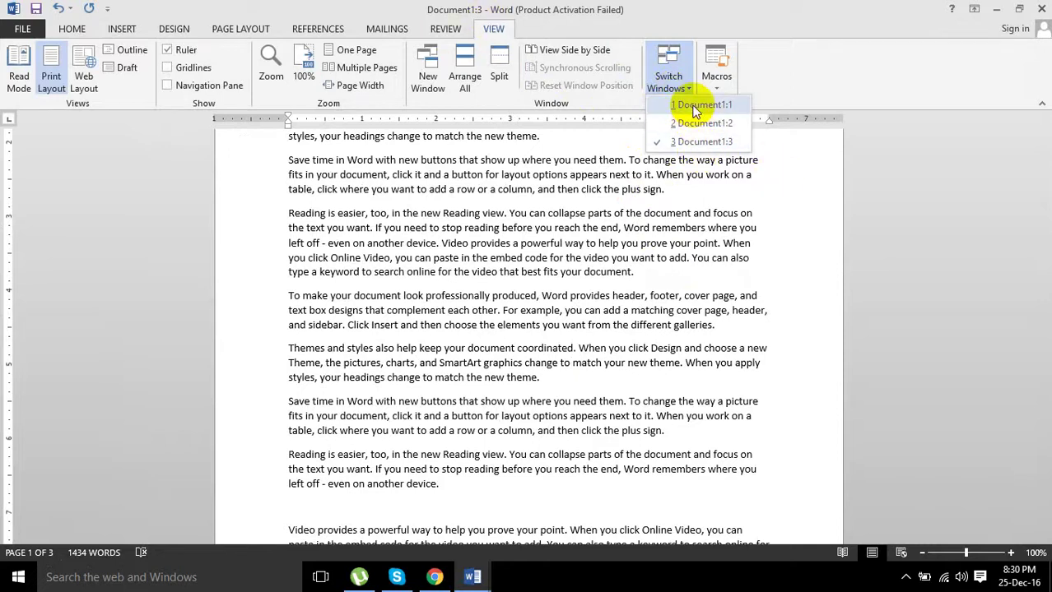
Switch through Document1:1, Document1:2 and Document1:3, then close the extra Document1:3 window
click(701, 105)
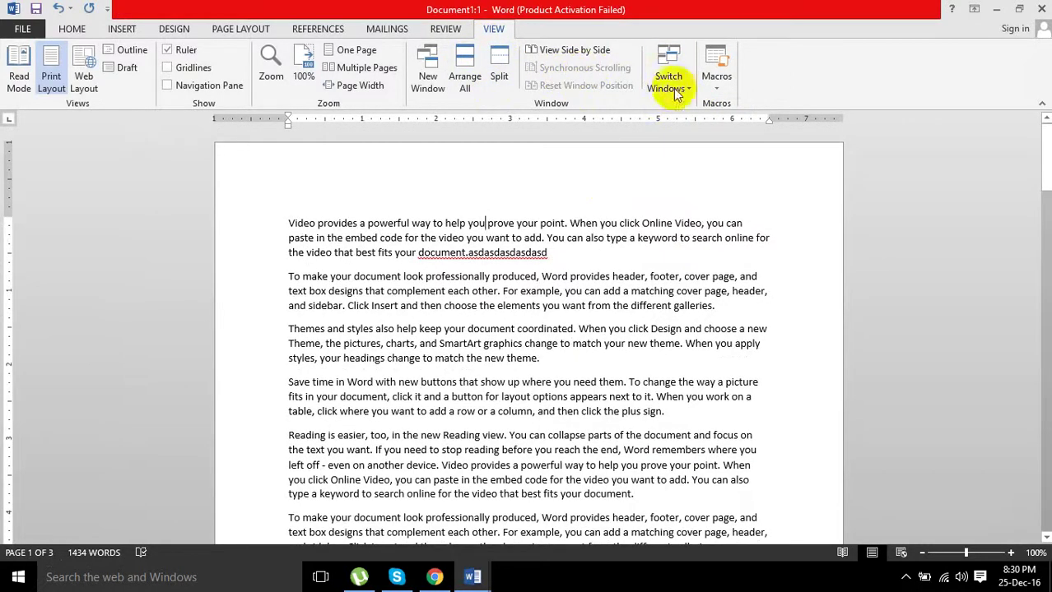
click(670, 82)
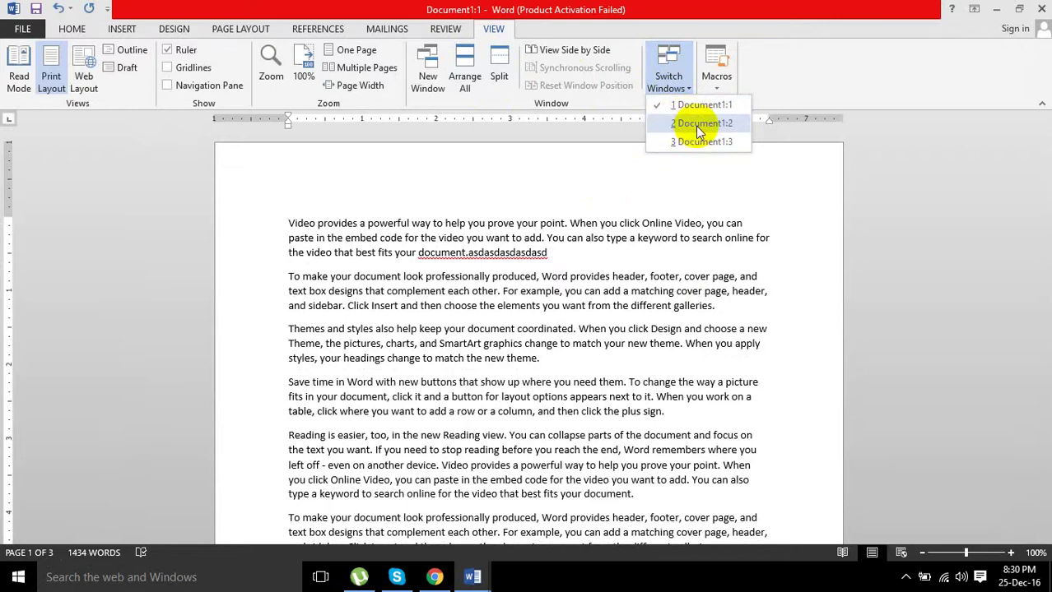
click(697, 128)
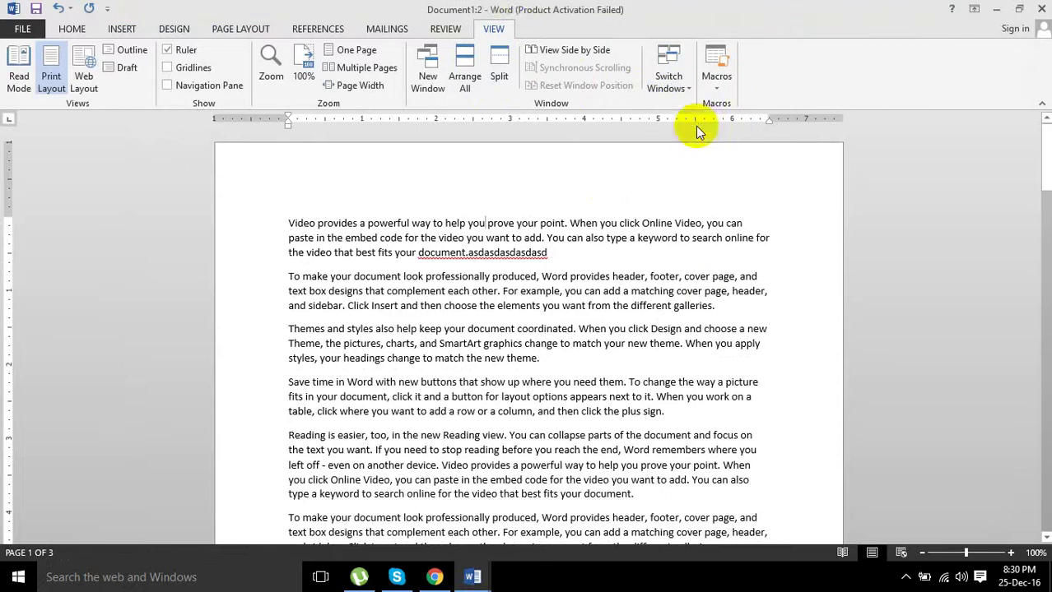
click(685, 89)
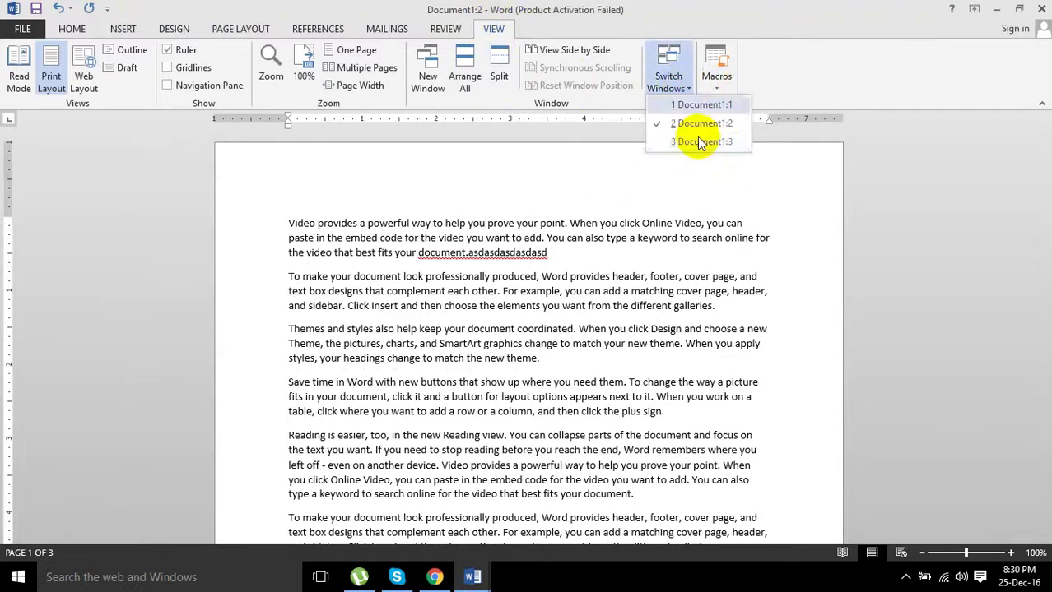
click(695, 146)
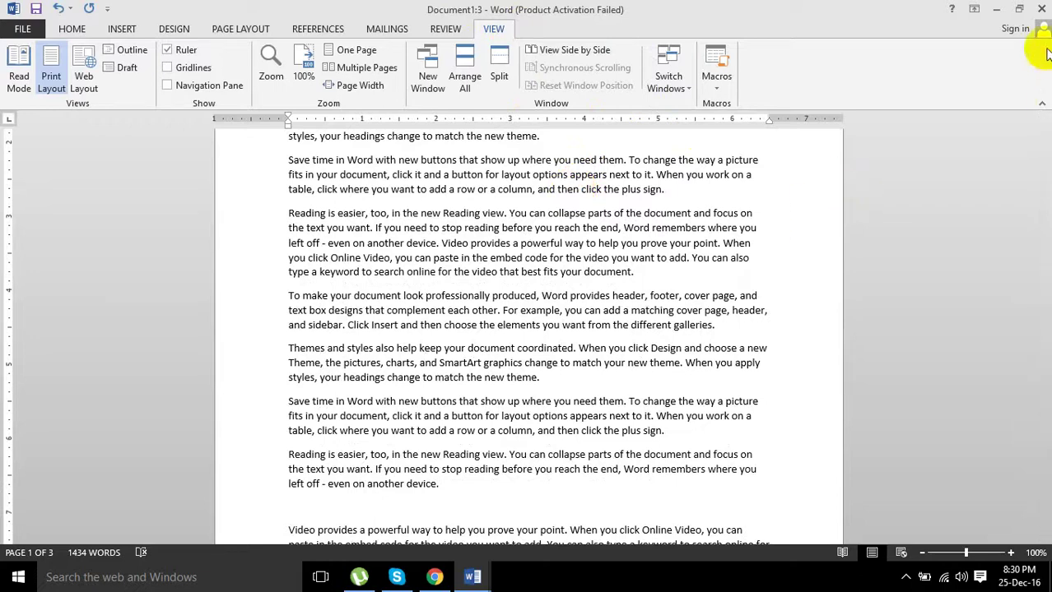
click(1041, 8)
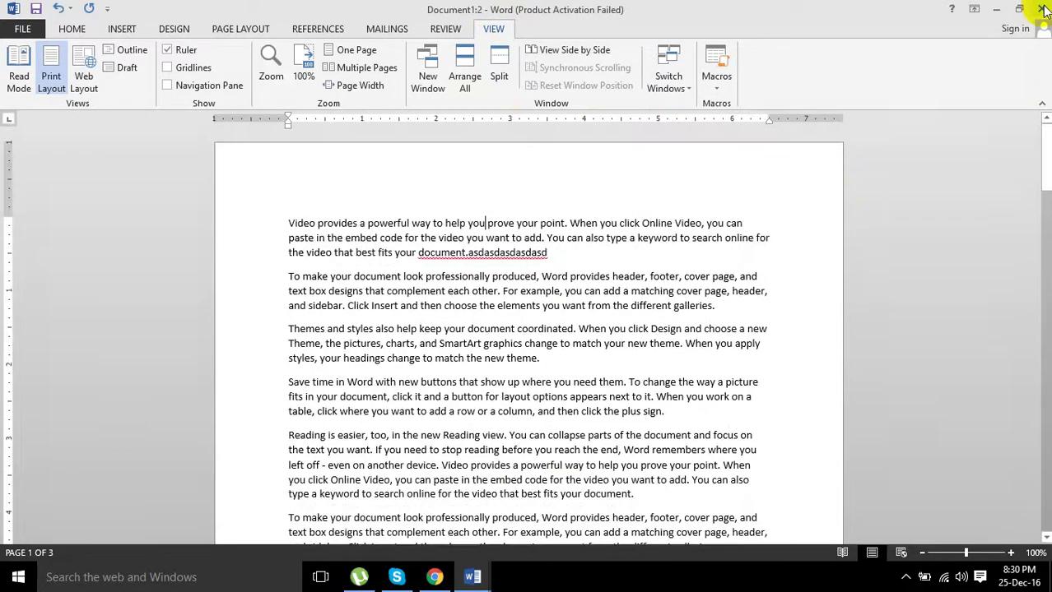
Undo the 'asdasdasdasdasd' text and the pasted paragraphs, leaving one 478-word page
click(649, 328)
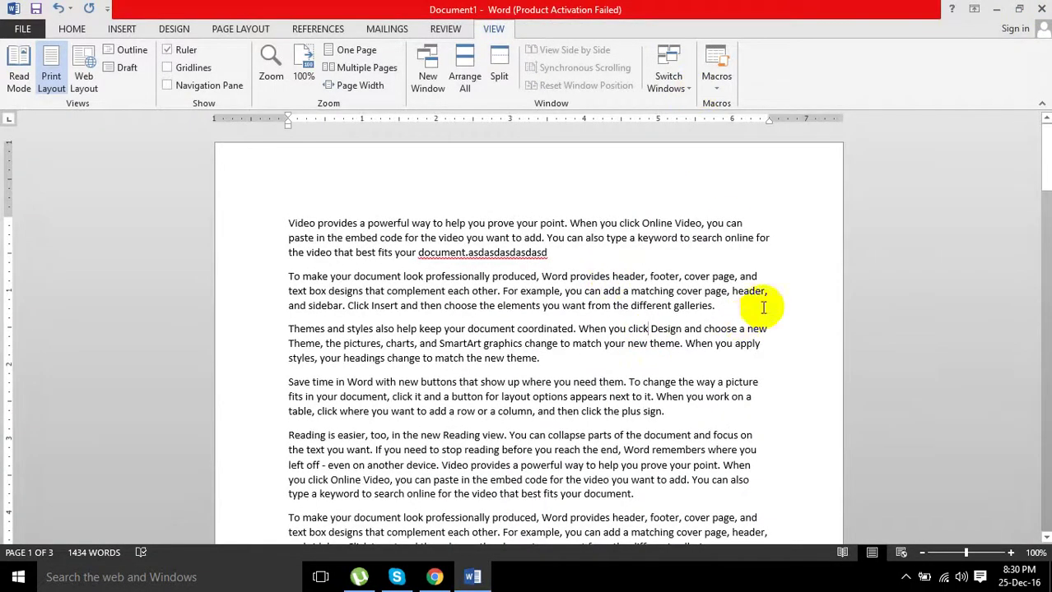
key(ctrl+z)
key(ctrl+z)
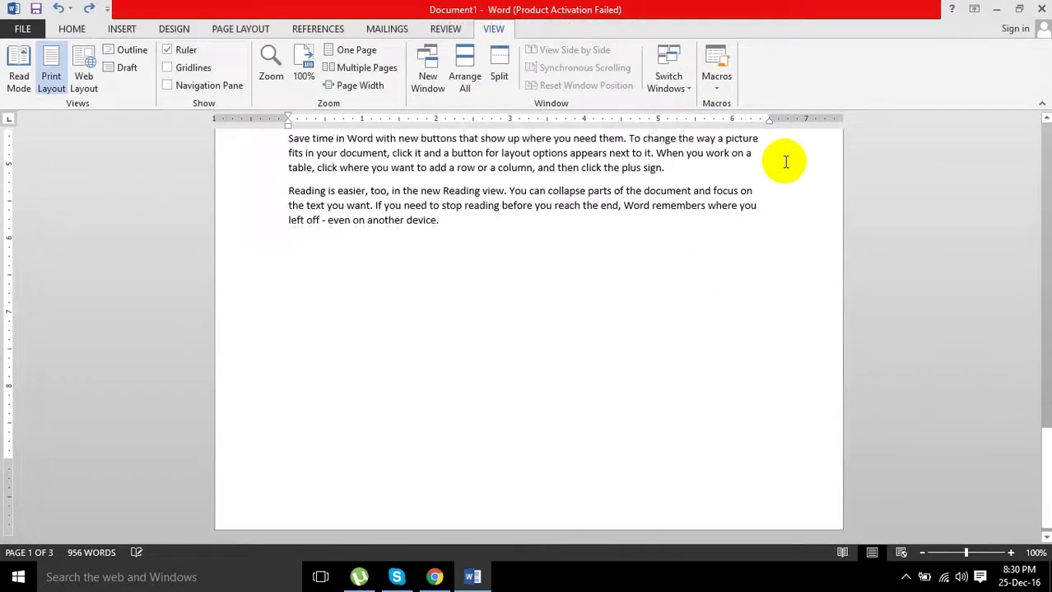
key(ctrl+z)
key(ctrl+z)
key(ctrl+z)
key(ctrl+z)
key(ctrl+z)
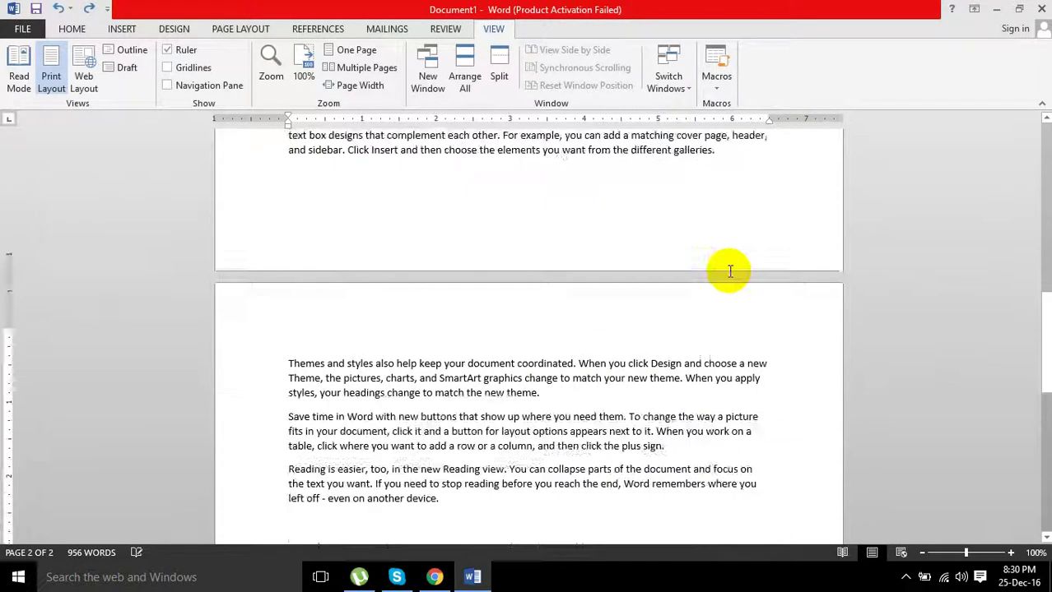
key(ctrl+z)
key(ctrl+z)
key(ctrl+z)
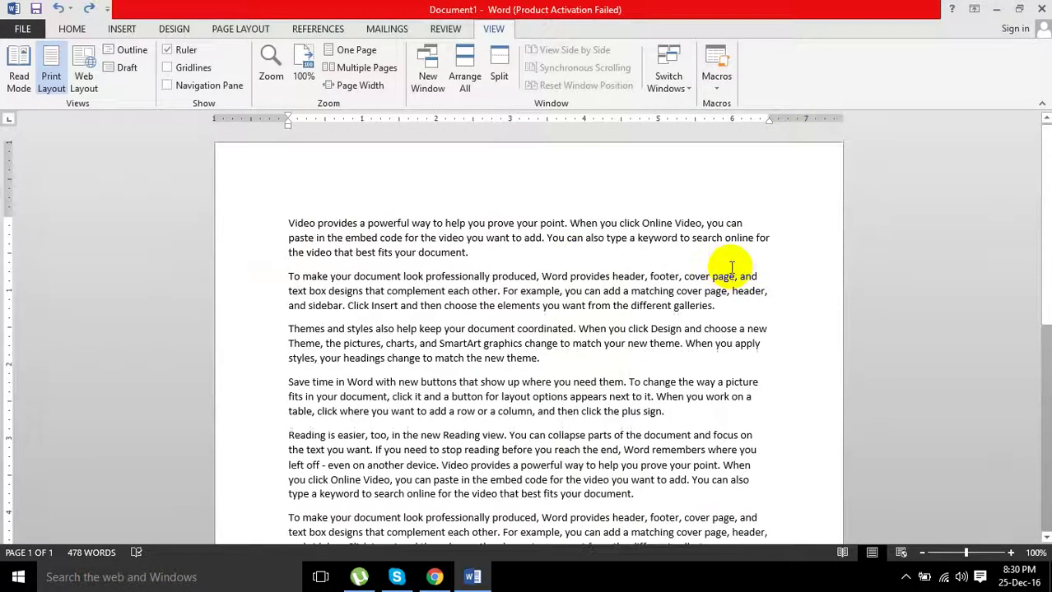
key(ctrl+z)
key(ctrl+z)
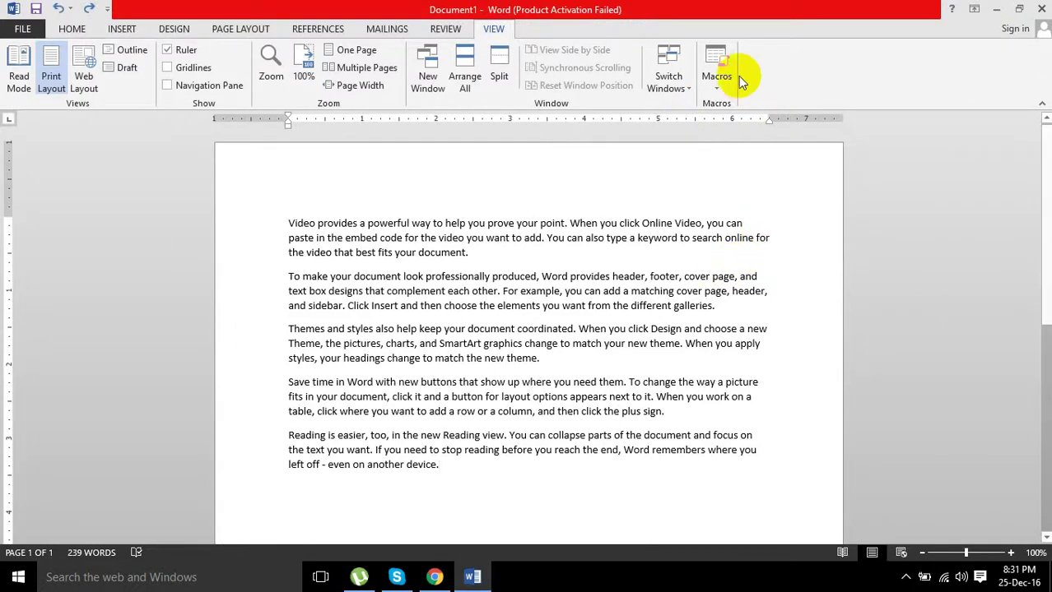
Open View Macros and set Macros in to Word commands
click(715, 91)
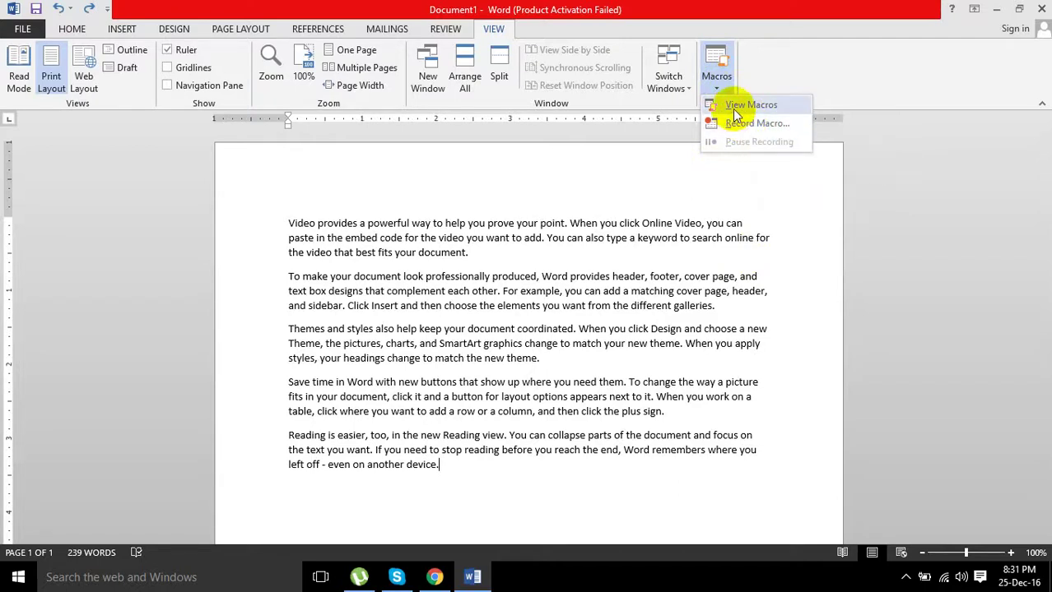
click(734, 113)
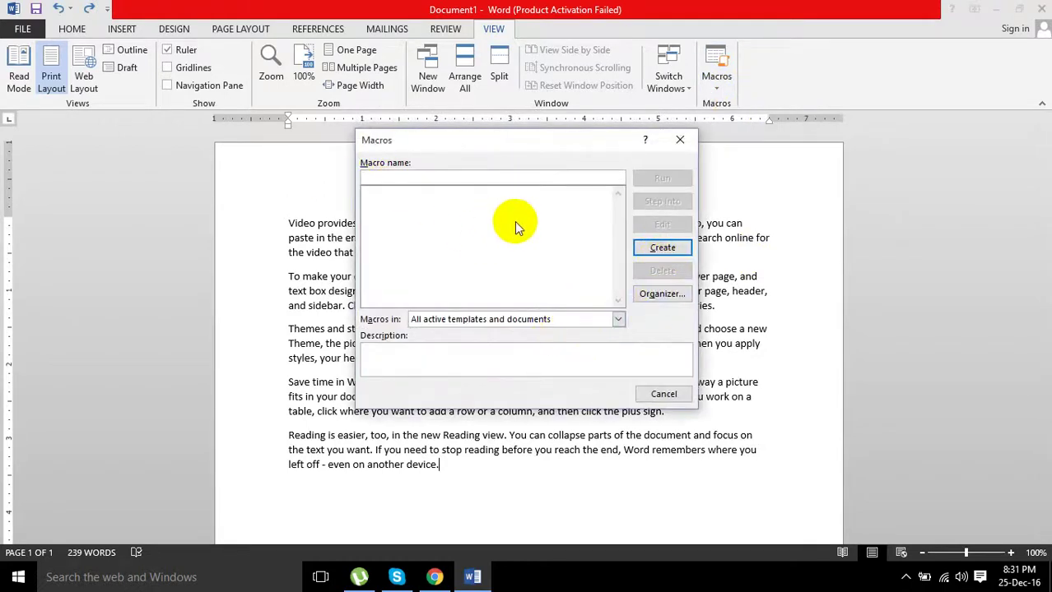
click(530, 323)
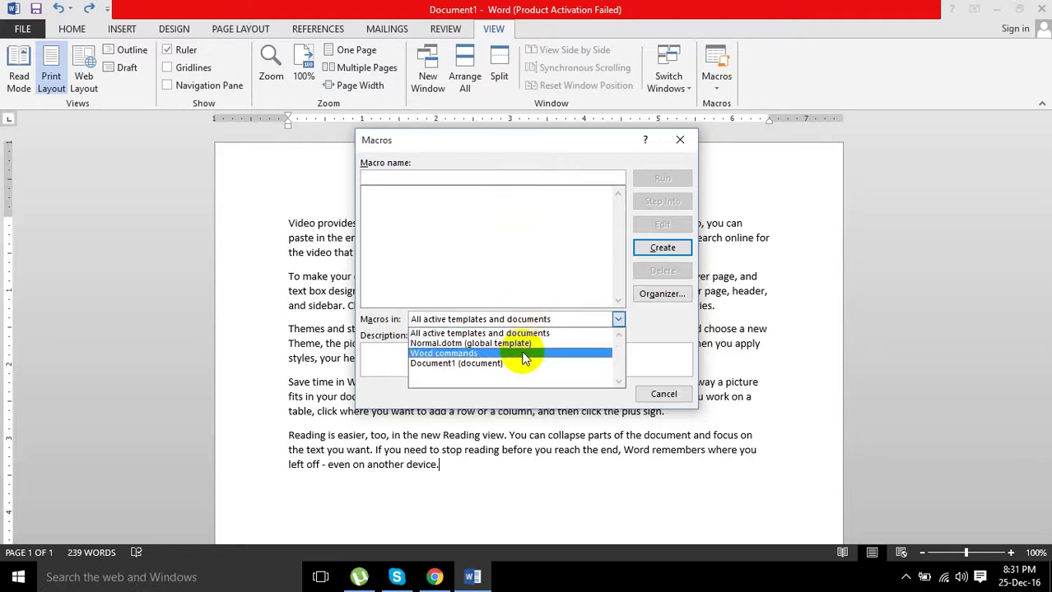
click(524, 355)
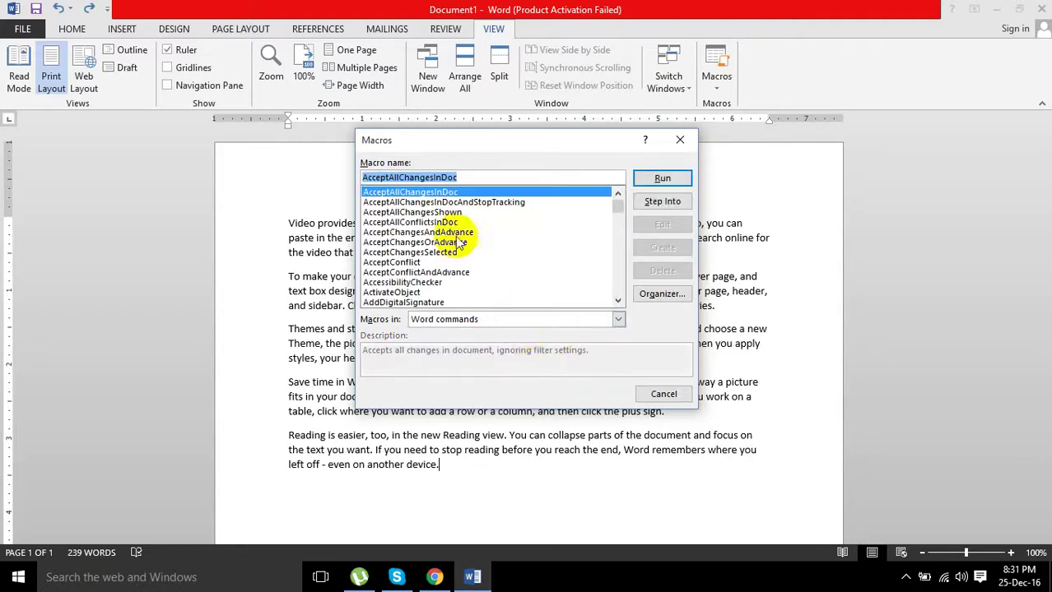
scroll(457, 226, down, 10)
scroll(469, 240, down, 15)
scroll(471, 241, down, 10)
scroll(470, 241, down, 10)
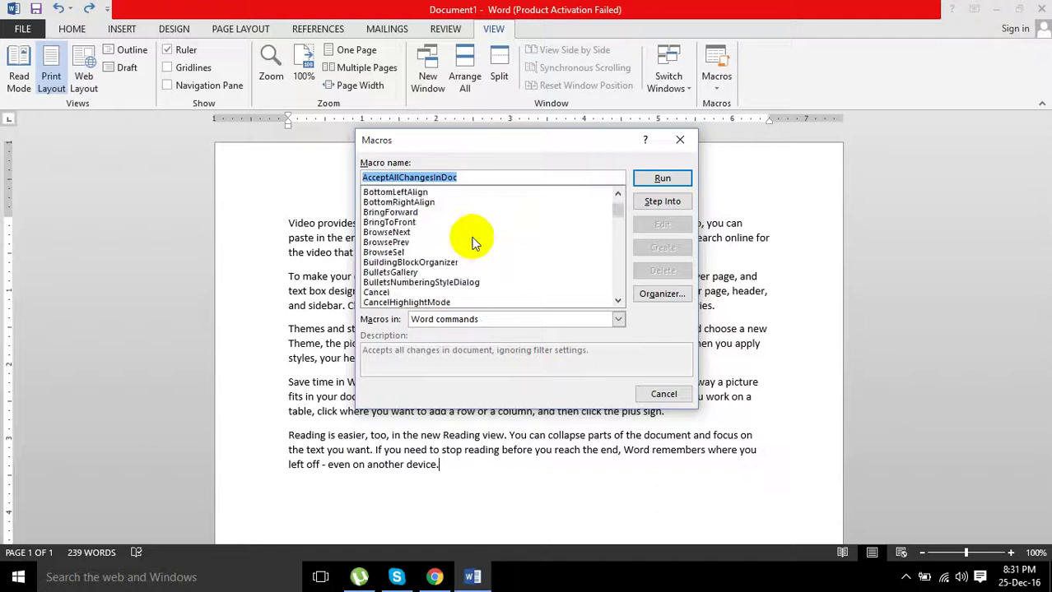
scroll(471, 241, down, 15)
scroll(473, 242, down, 12)
scroll(473, 241, down, 5)
scroll(474, 240, down, 7)
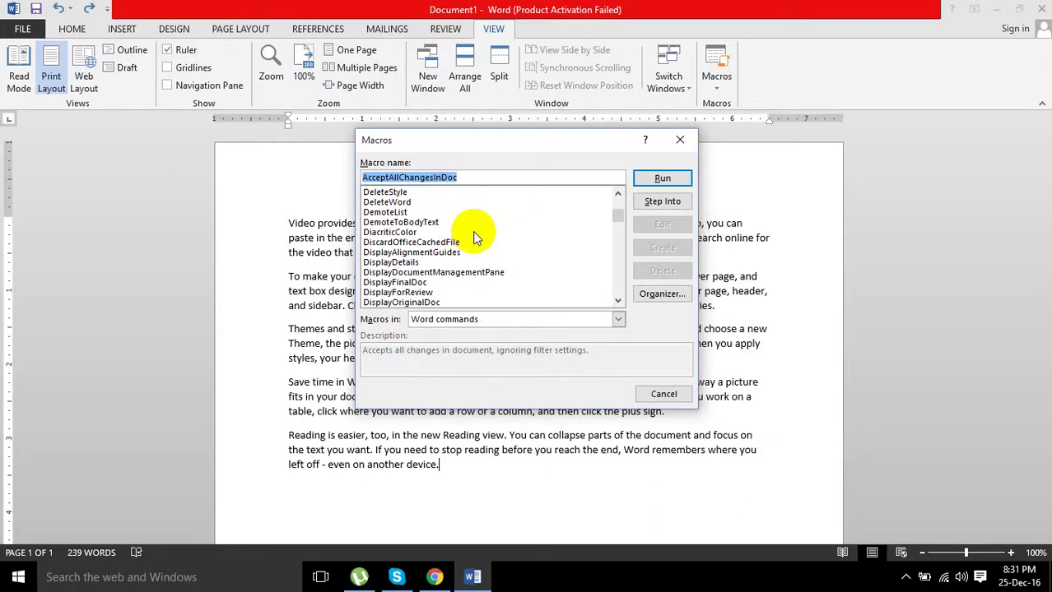
Enter 'list' as the macro name and select ListCommands
text(comma)
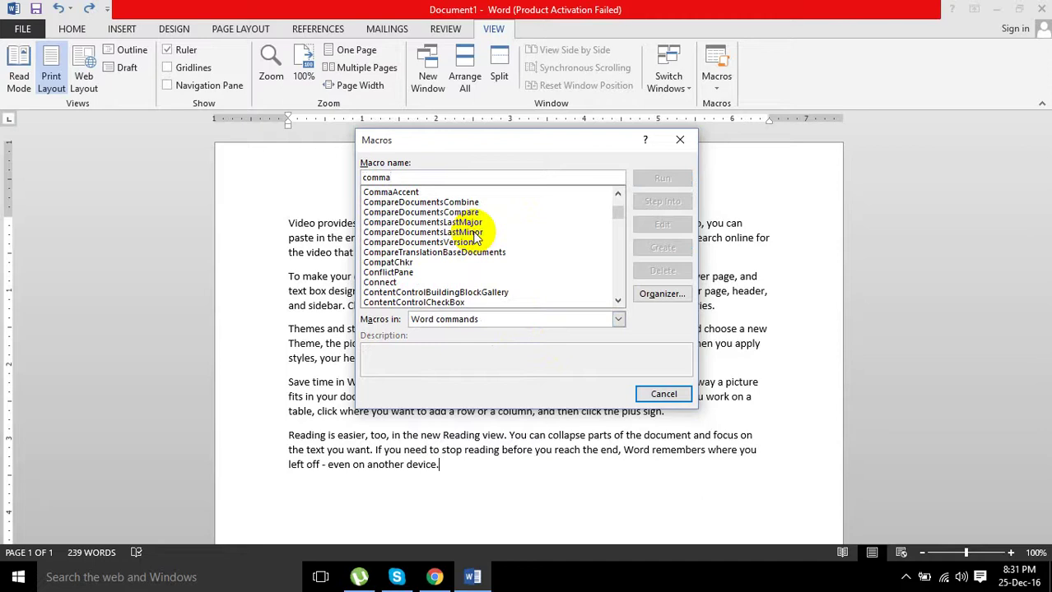
key(BackSpace)
key(BackSpace)
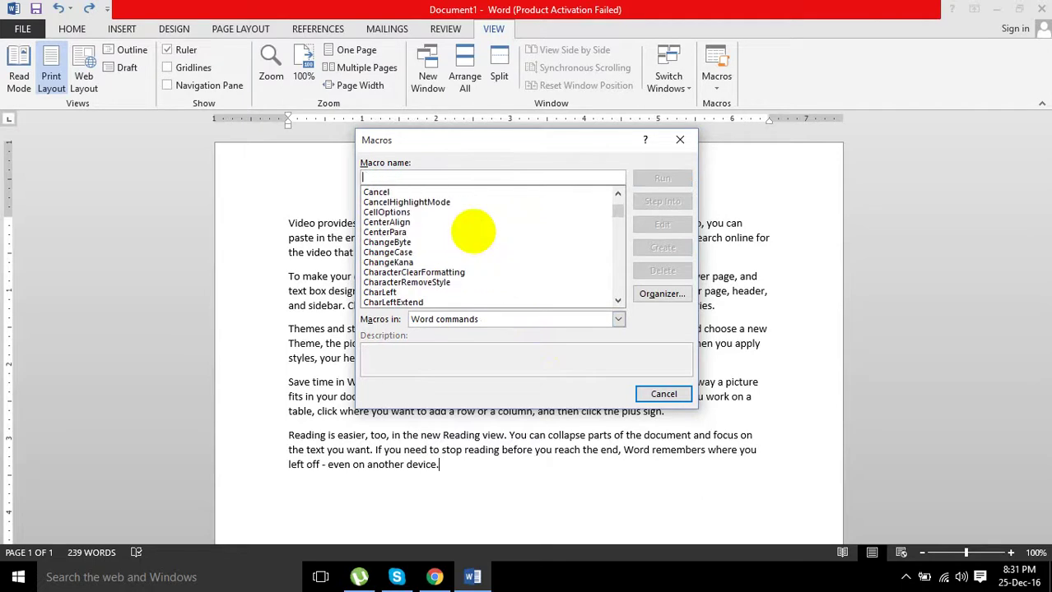
key(BackSpace)
text(list)
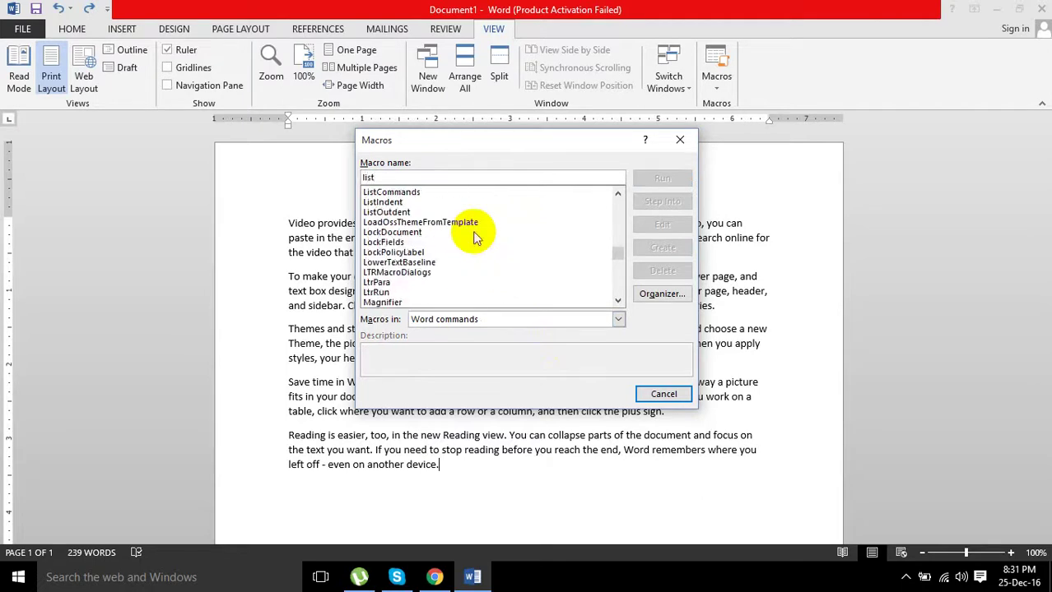
click(393, 193)
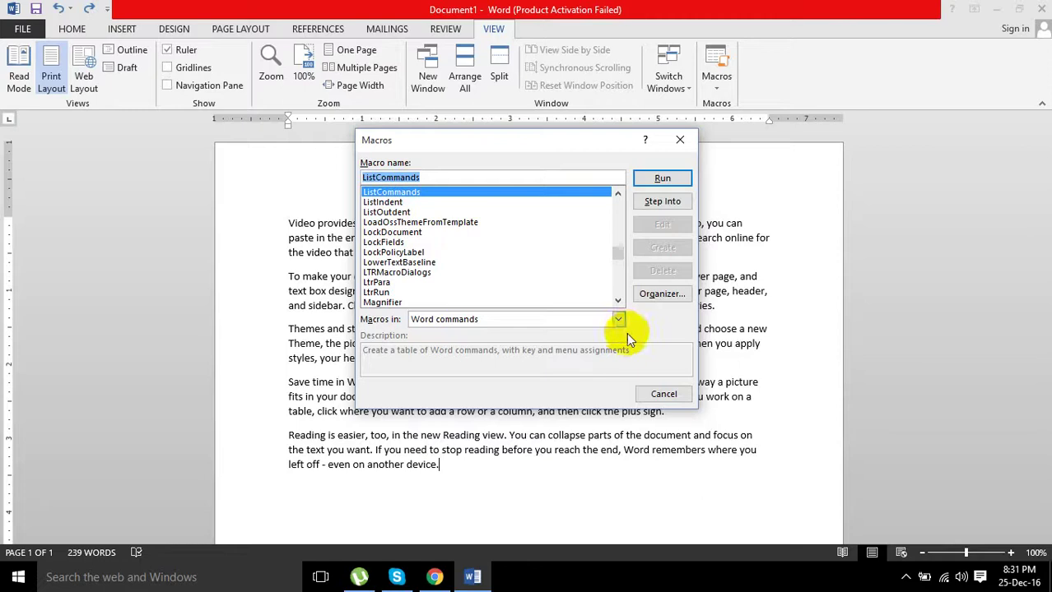
Run ListCommands for all Word commands, generating the 31-page command table in Document2
click(663, 179)
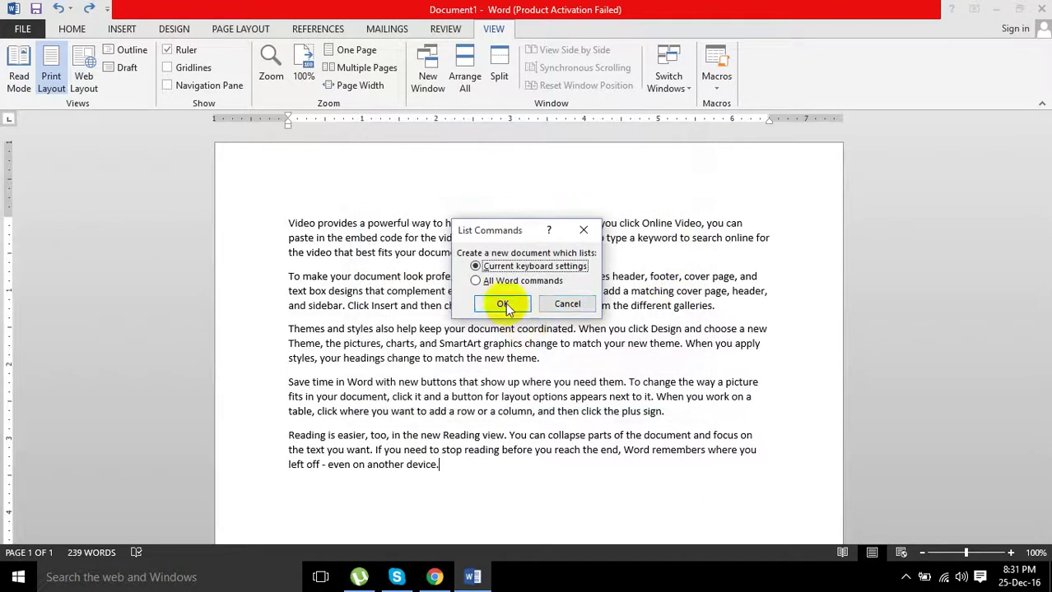
click(527, 282)
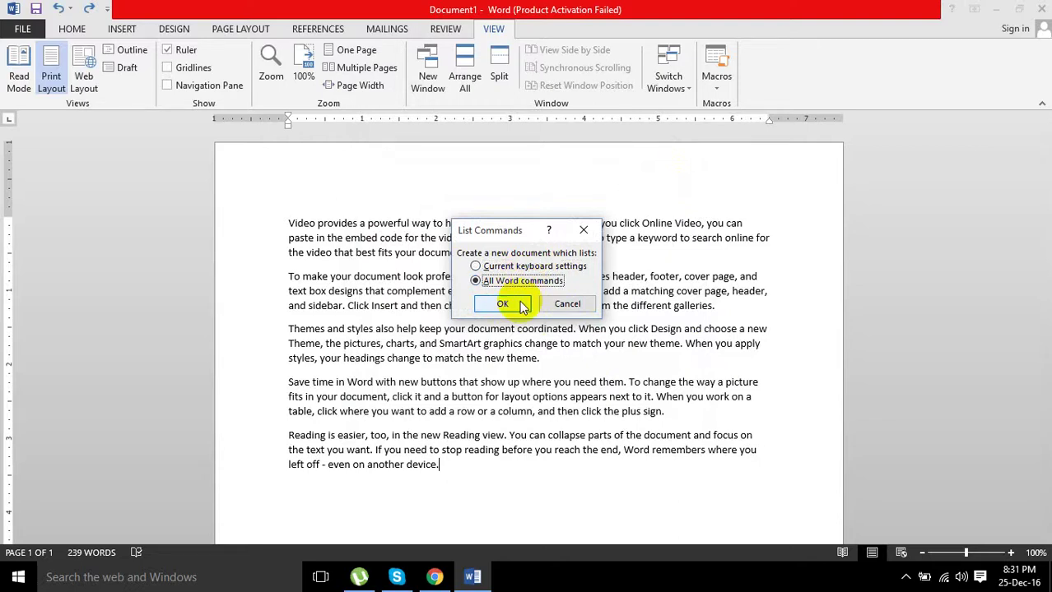
click(521, 306)
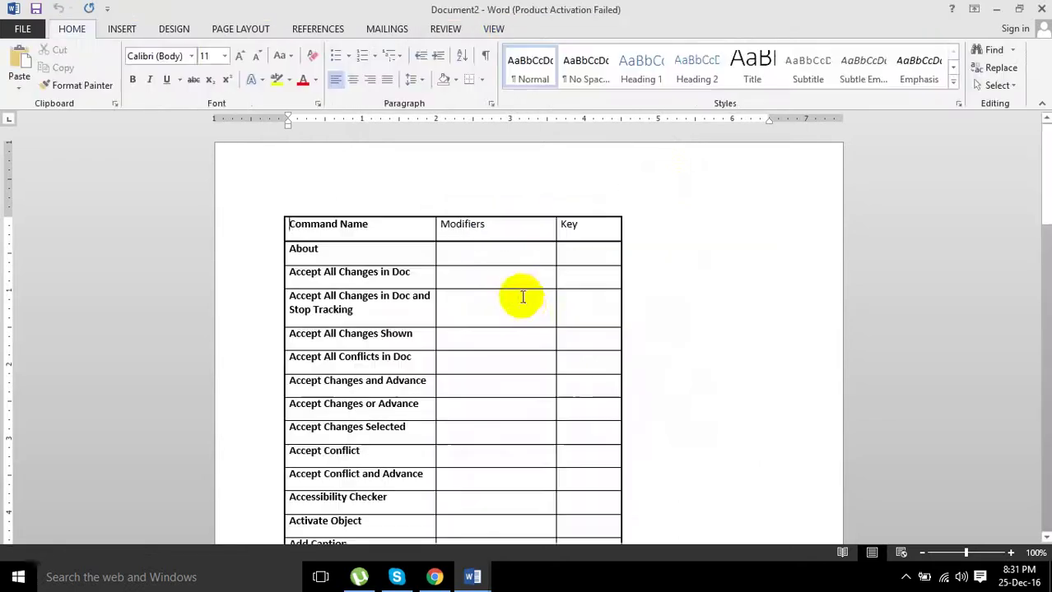
scroll(525, 305, down, 5)
scroll(527, 295, down, 6)
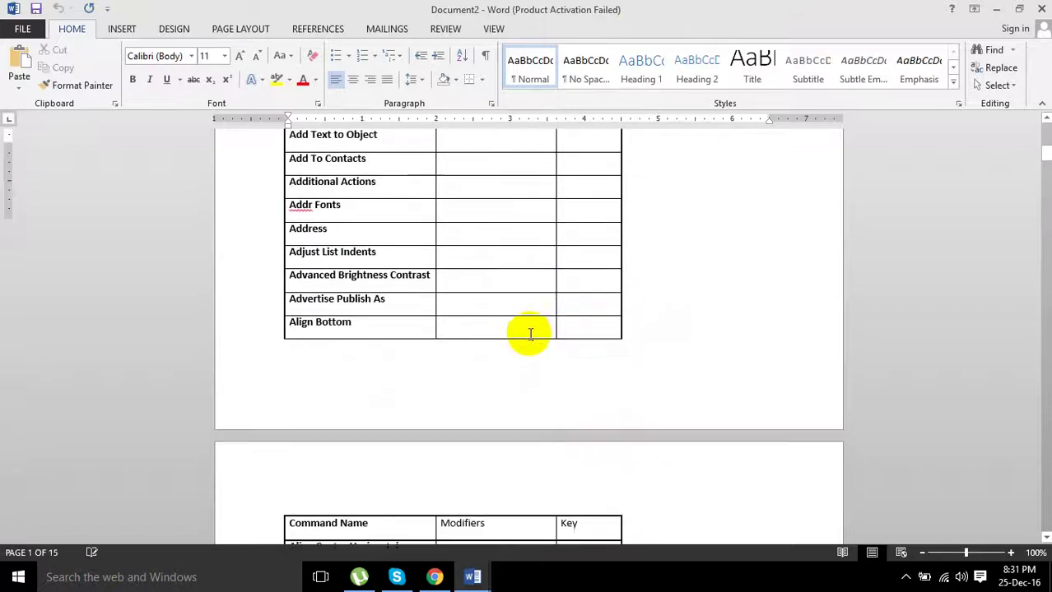
scroll(529, 331, down, 5)
scroll(531, 331, down, 5)
Browse the command table, then close Document2 without saving
mouse_move(438, 251)
mouse_down()
mouse_move(576, 255)
mouse_move(514, 247)
mouse_up()
scroll(584, 288, down, 5)
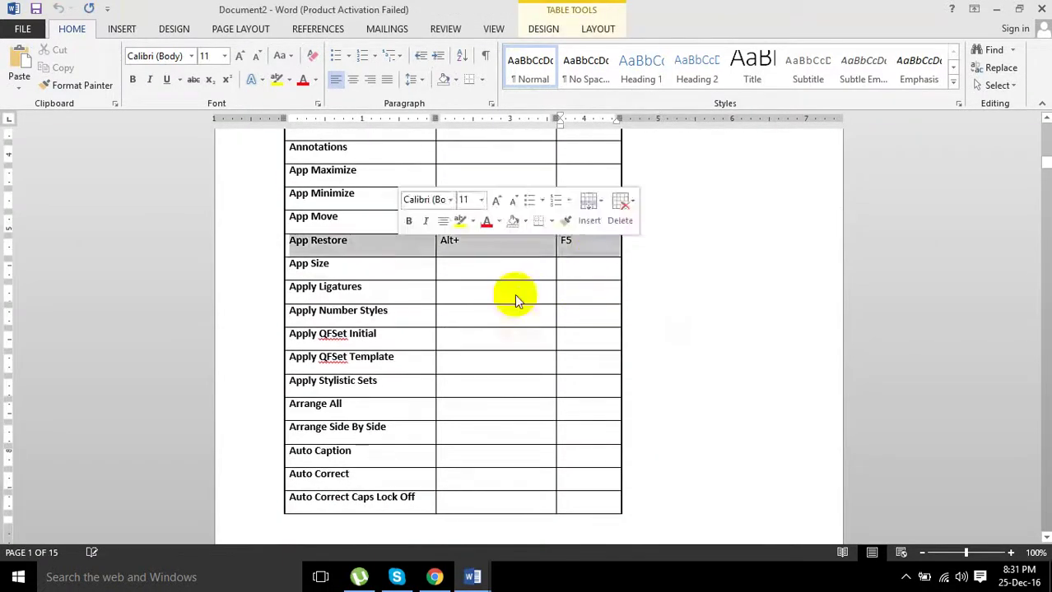
scroll(543, 321, down, 7)
scroll(574, 342, down, 5)
scroll(572, 340, down, 5)
scroll(573, 340, down, 5)
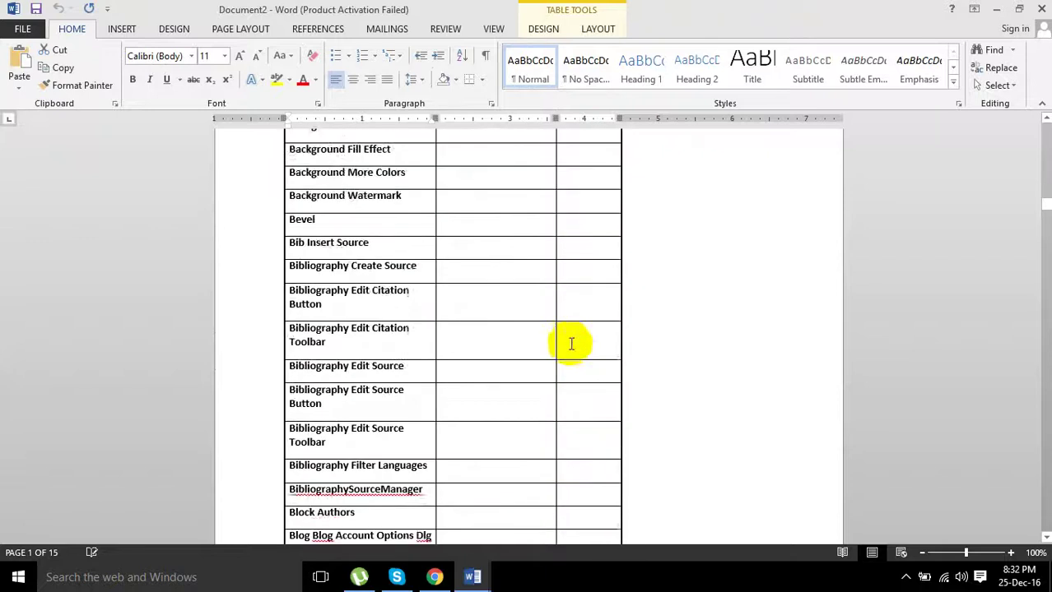
scroll(535, 329, down, 3)
scroll(483, 359, down, 5)
scroll(487, 354, down, 5)
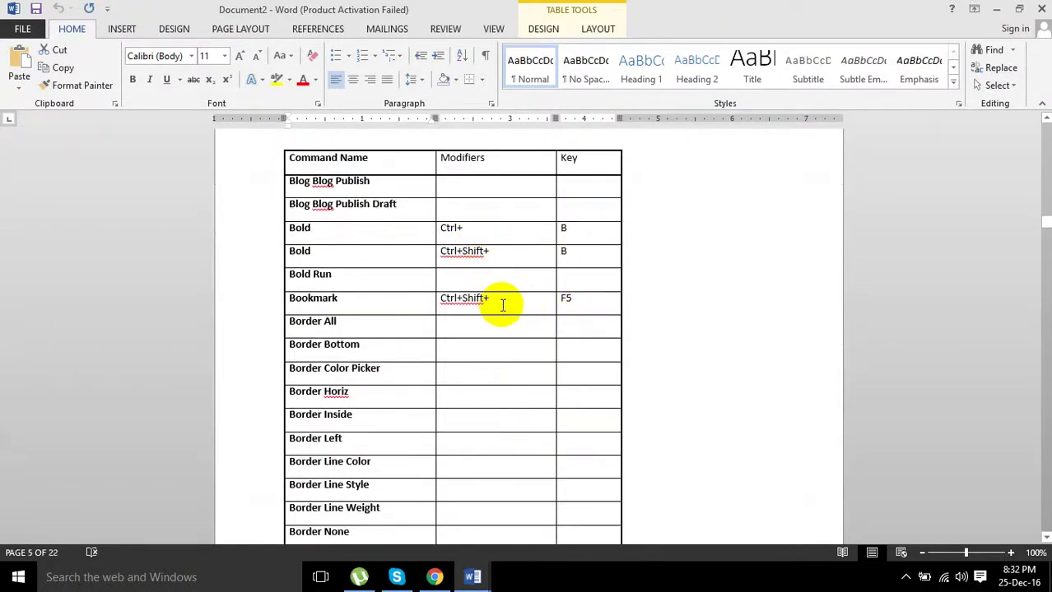
drag(582, 304, 462, 298)
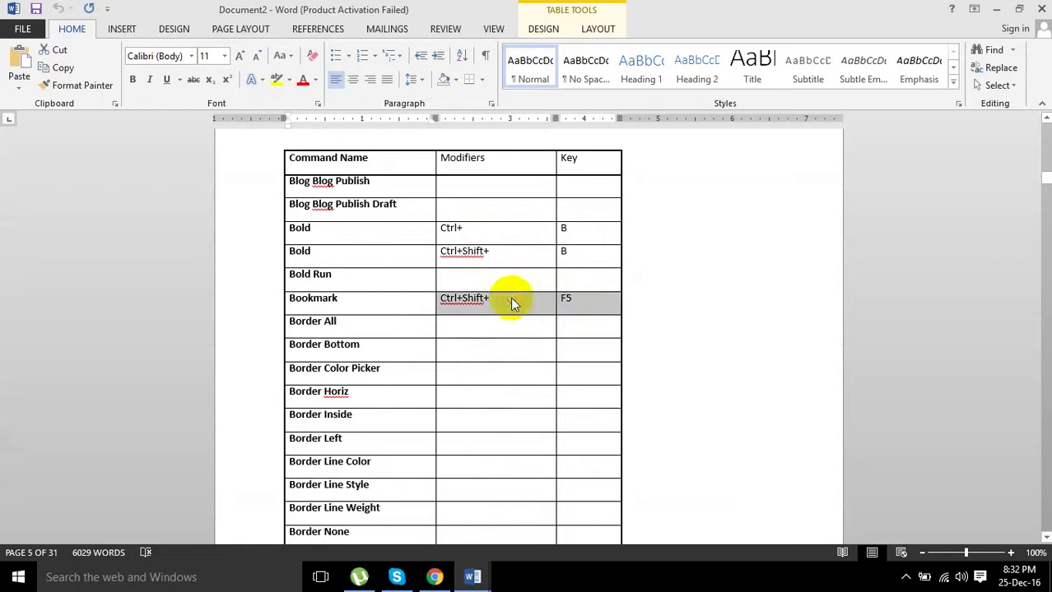
click(700, 359)
scroll(718, 348, down, 3)
scroll(718, 348, down, 5)
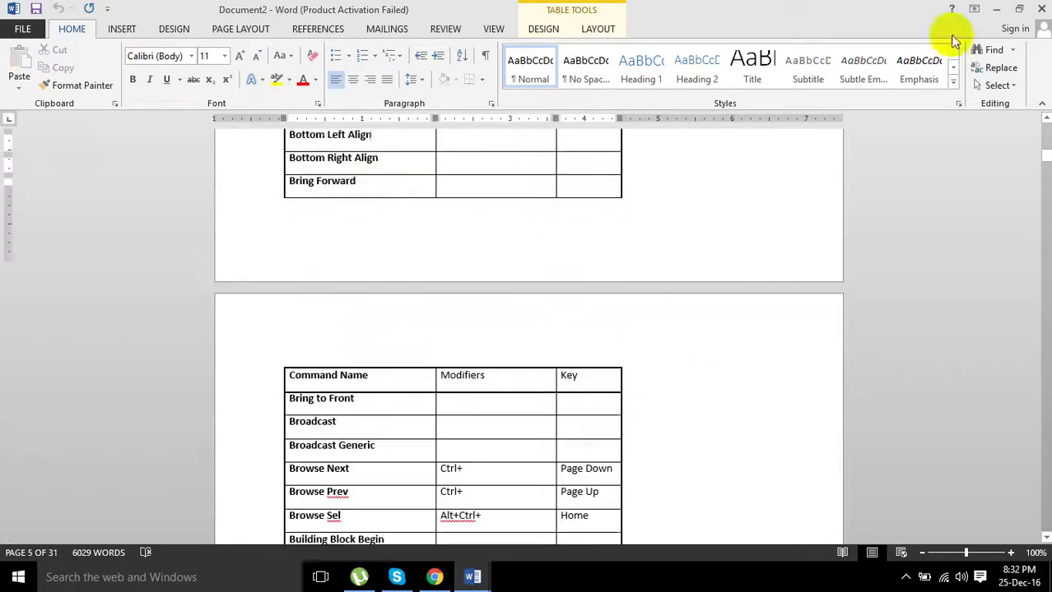
click(1038, 8)
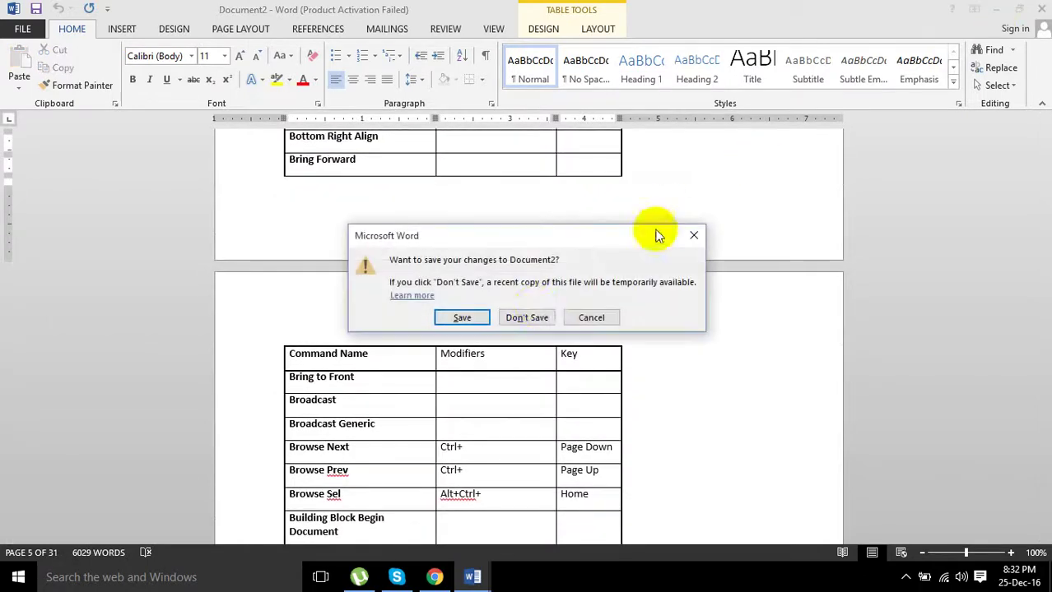
click(535, 309)
Delete all the sample paragraphs and type 'My First Micro Record.' in Document1
click(720, 87)
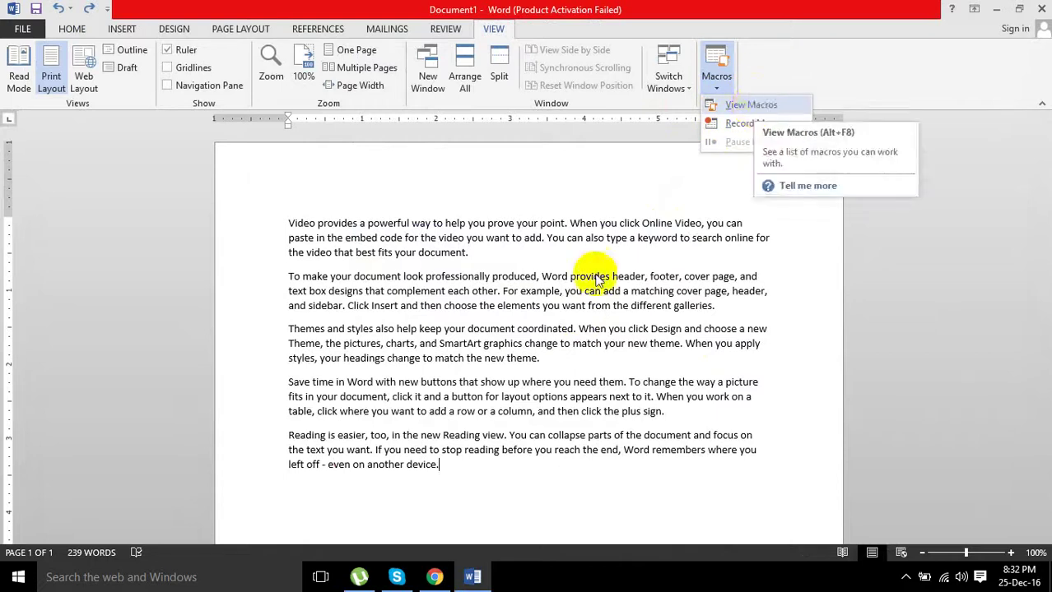
click(576, 321)
click(318, 264)
key(ctrl+a)
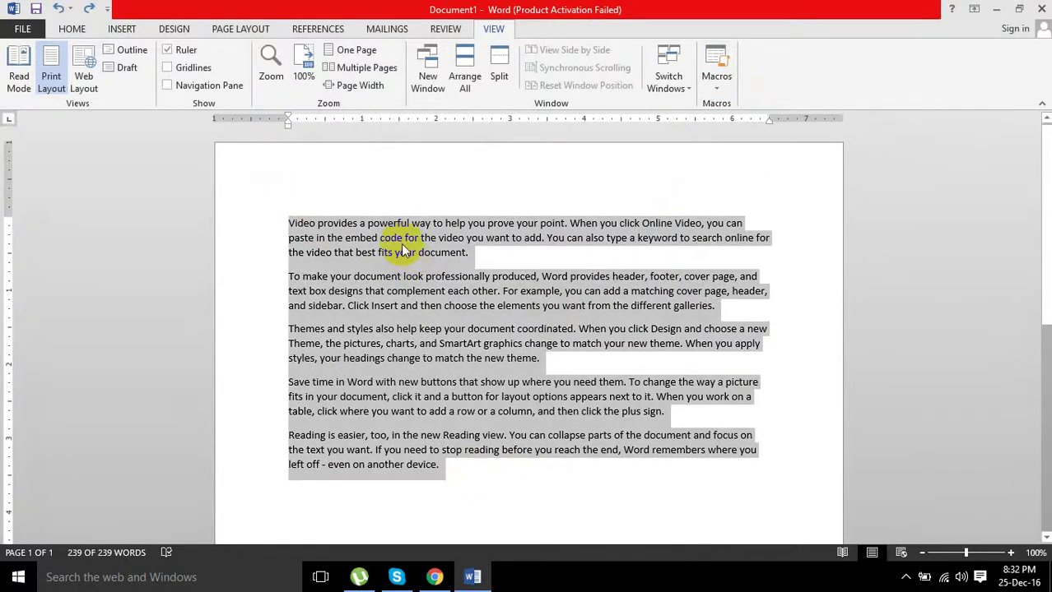
key(Delete)
text(My )
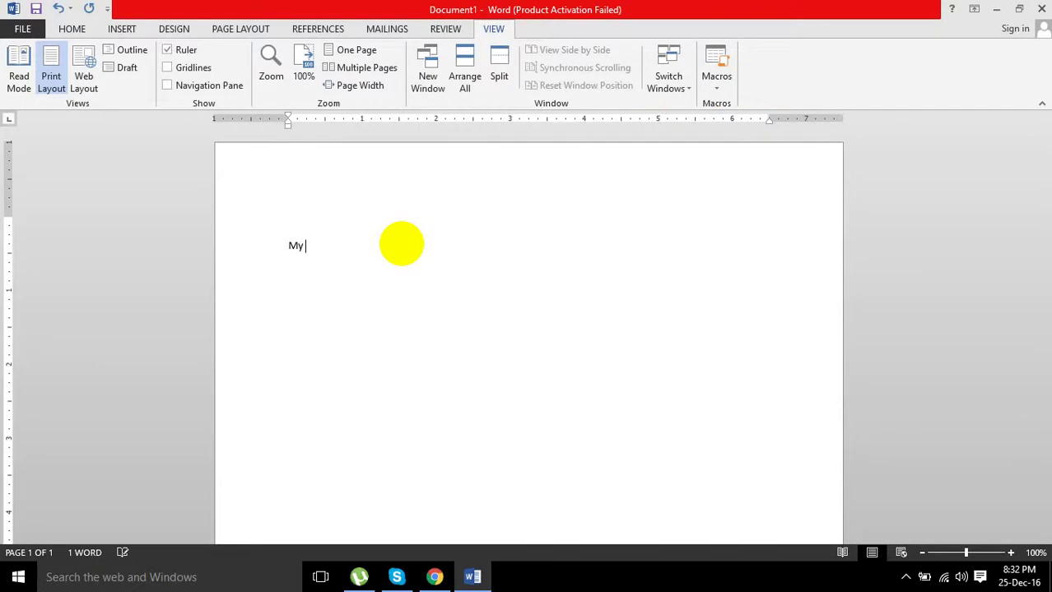
text(First Micro Record.)
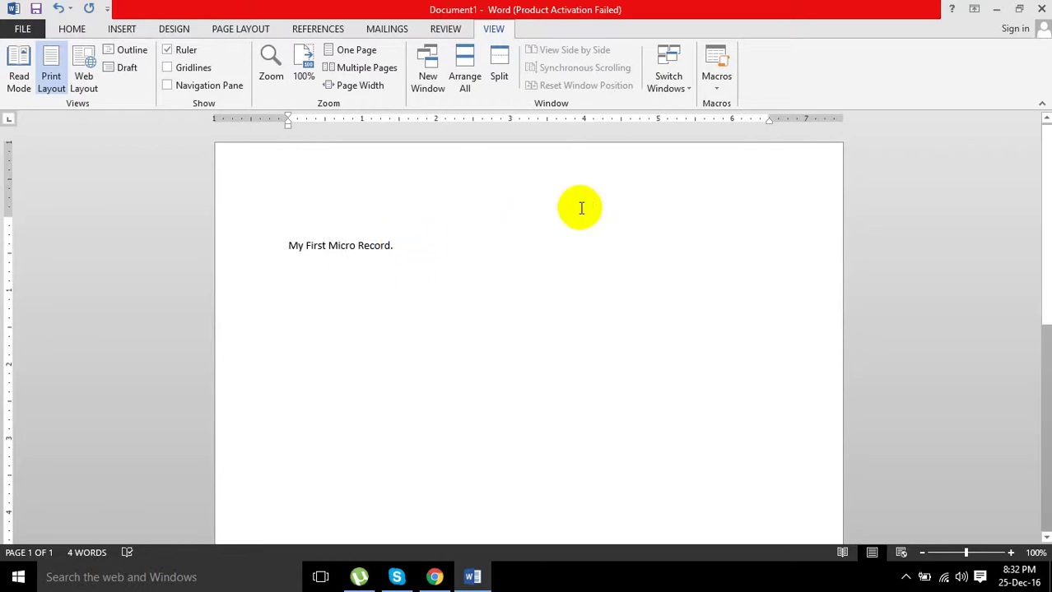
click(716, 88)
Begin recording Macro1 with the unused shortcut Alt+Shift+Z, since Ctrl+Alt+Z was already taken
click(735, 125)
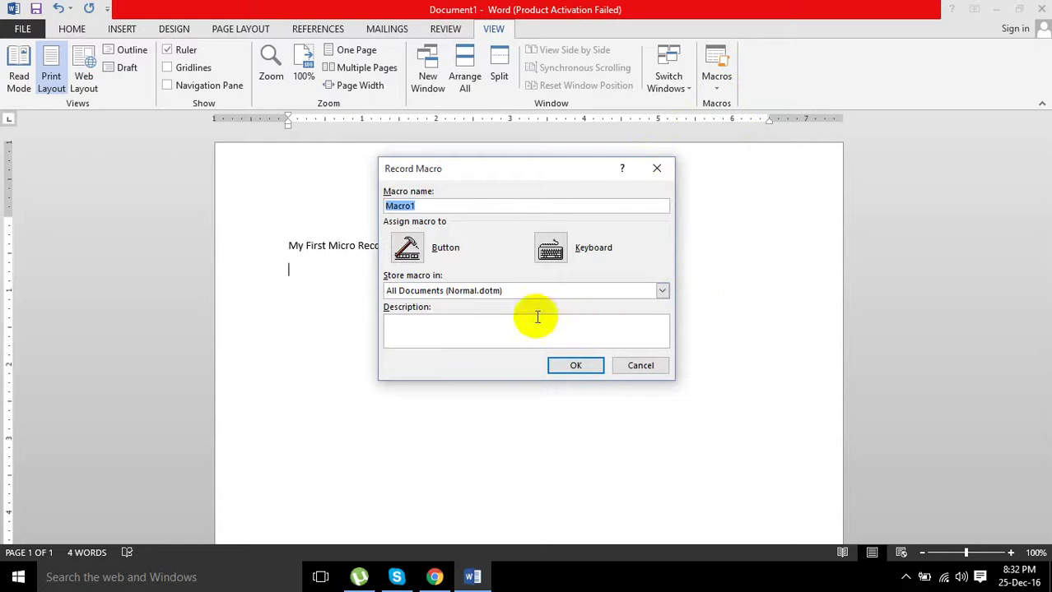
click(563, 252)
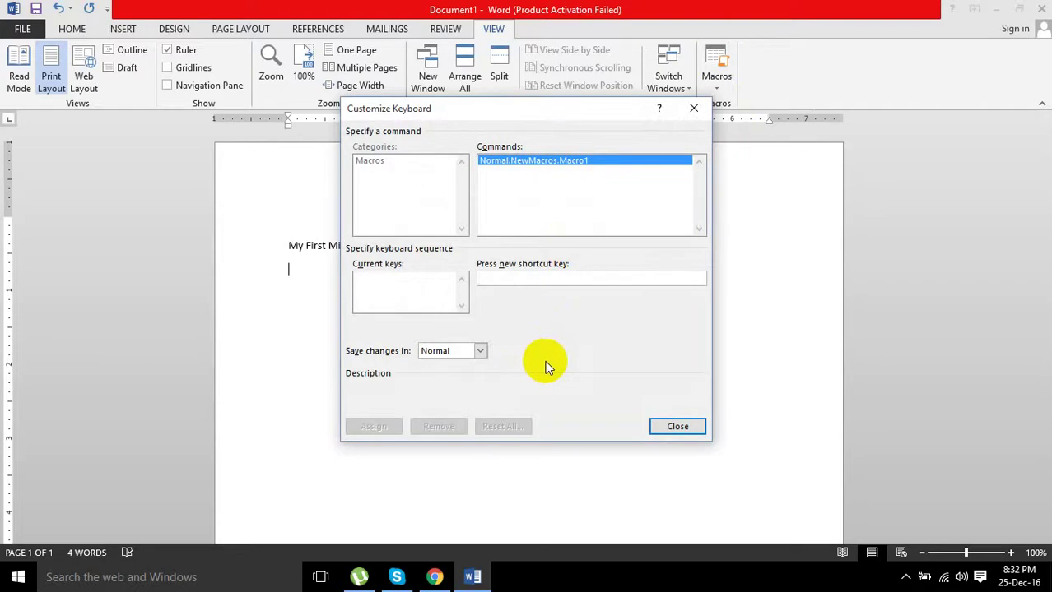
key(ctrl+alt+z)
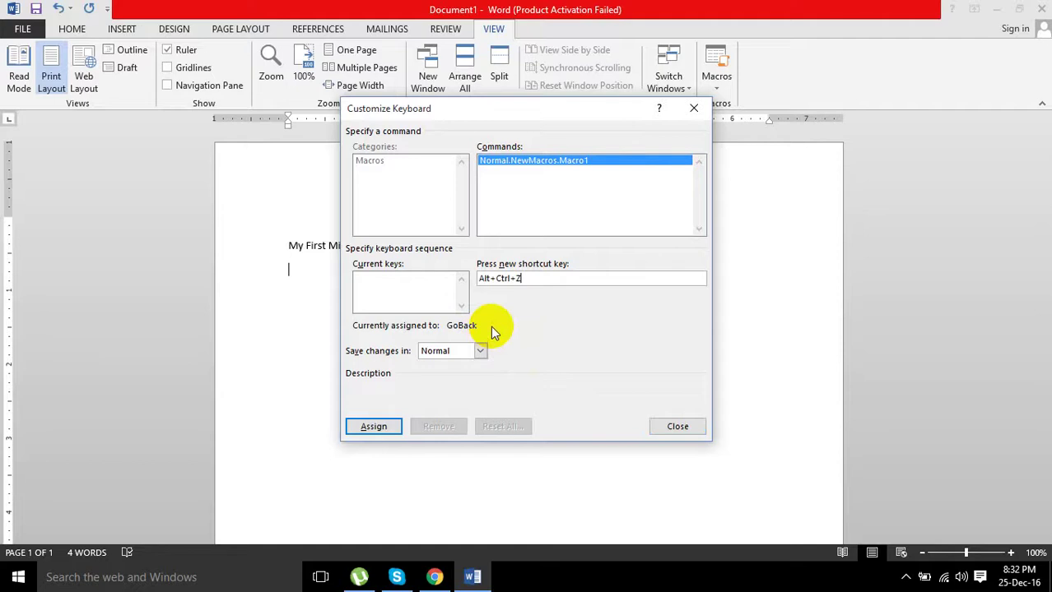
key(BackSpace)
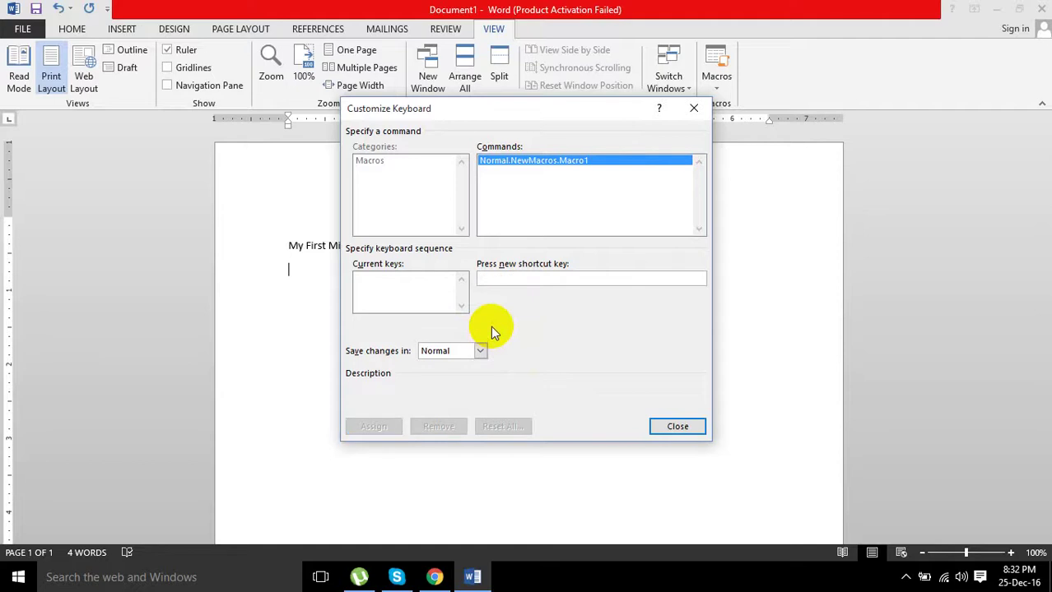
key(ctrl+alt+z)
key(BackSpace)
key(alt+shift+z)
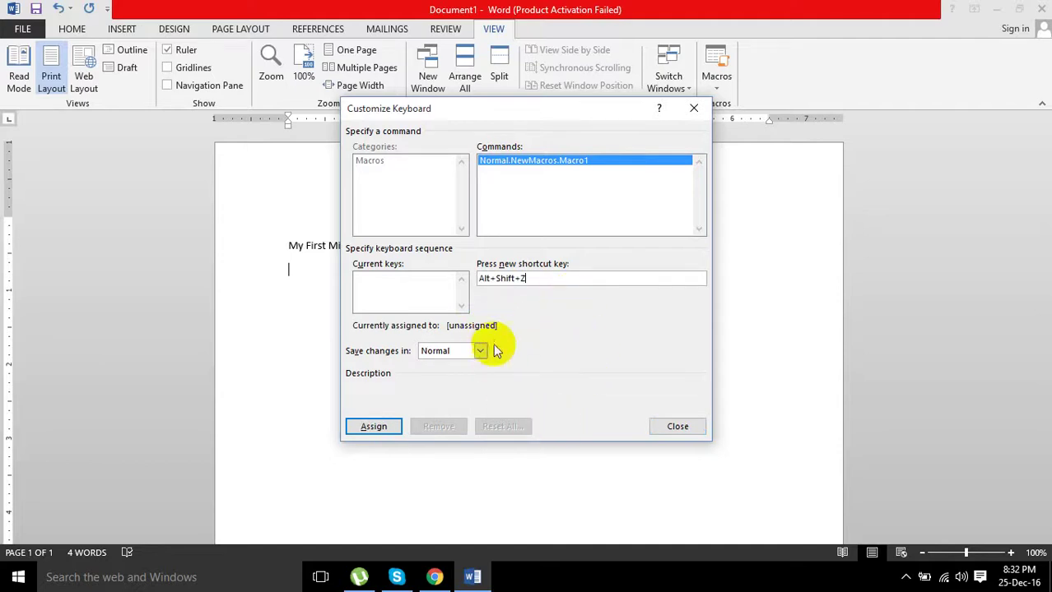
click(375, 426)
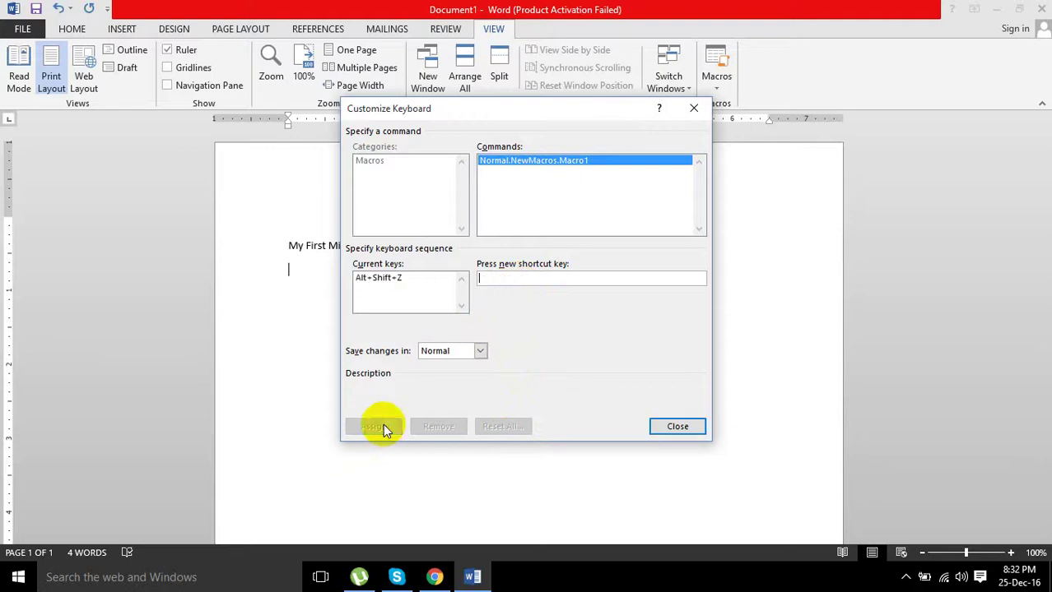
click(668, 429)
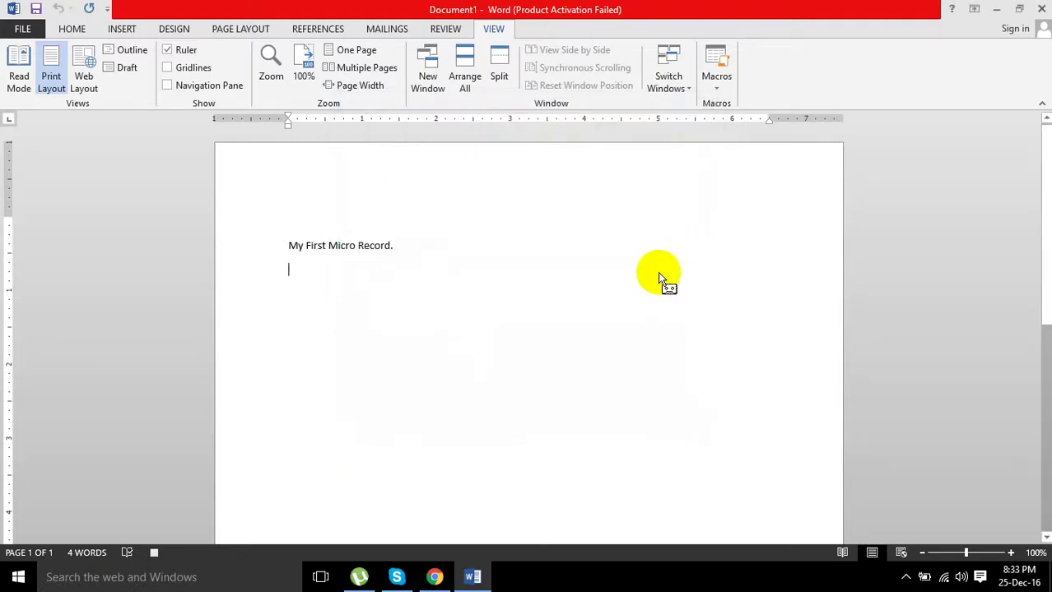
Insert a six-column, seven-row table below the line
click(124, 30)
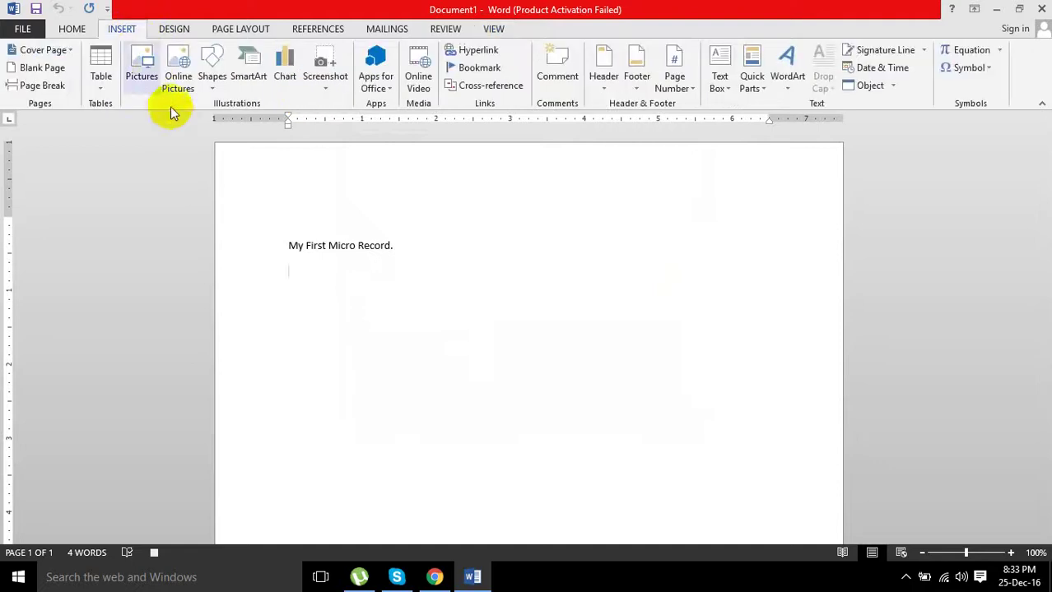
click(107, 89)
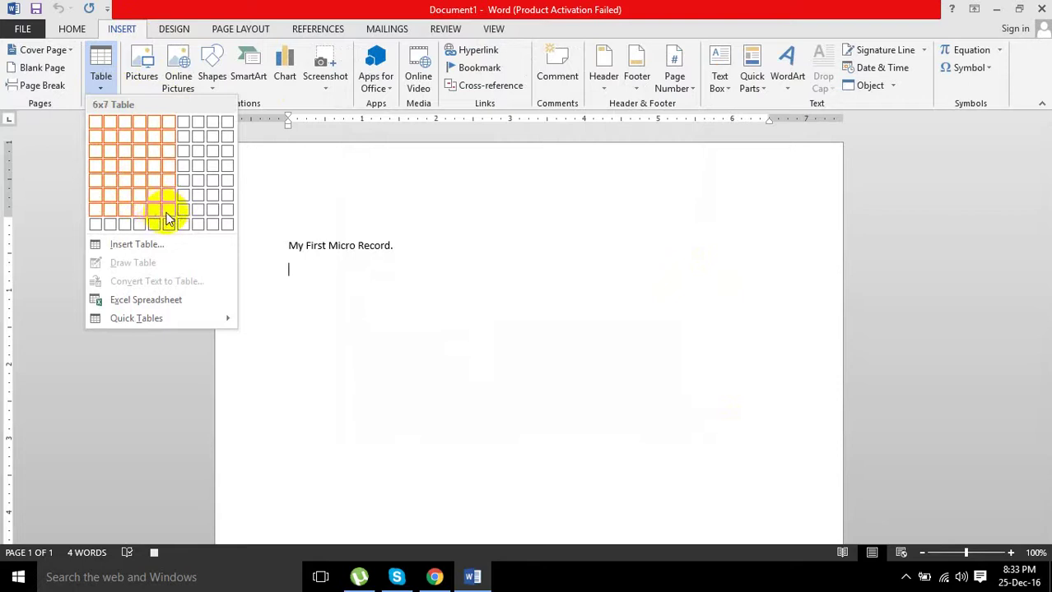
click(167, 211)
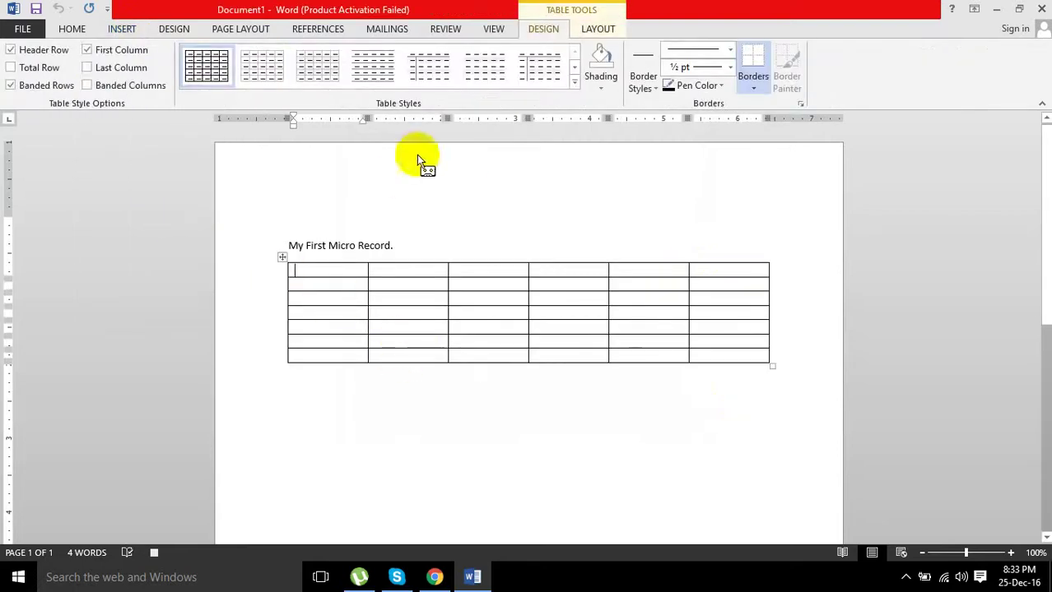
Style the table with a darker blue banded Grid Table style from the gallery
click(573, 82)
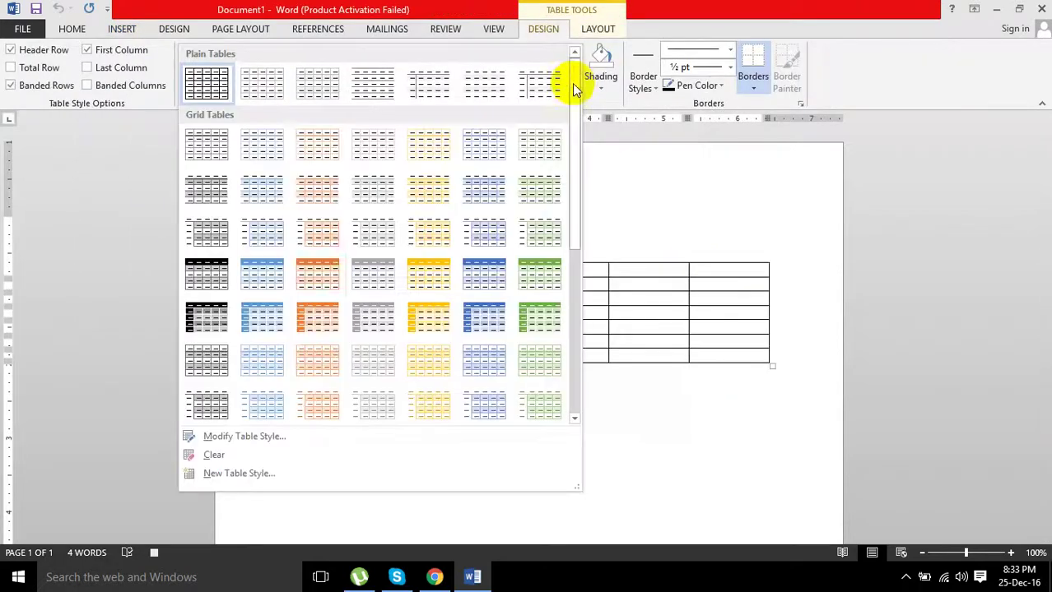
click(321, 278)
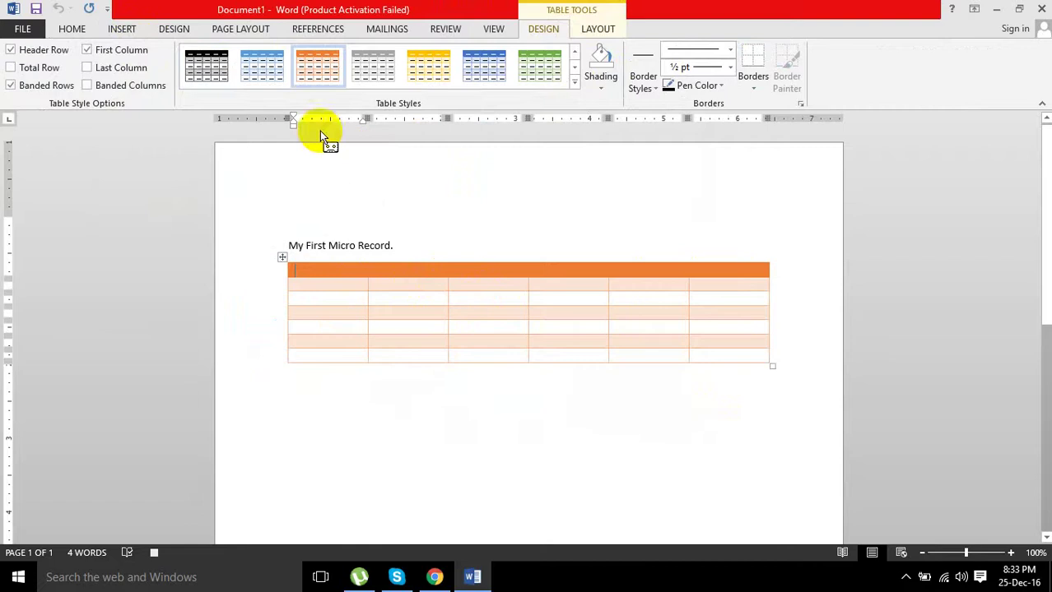
click(273, 71)
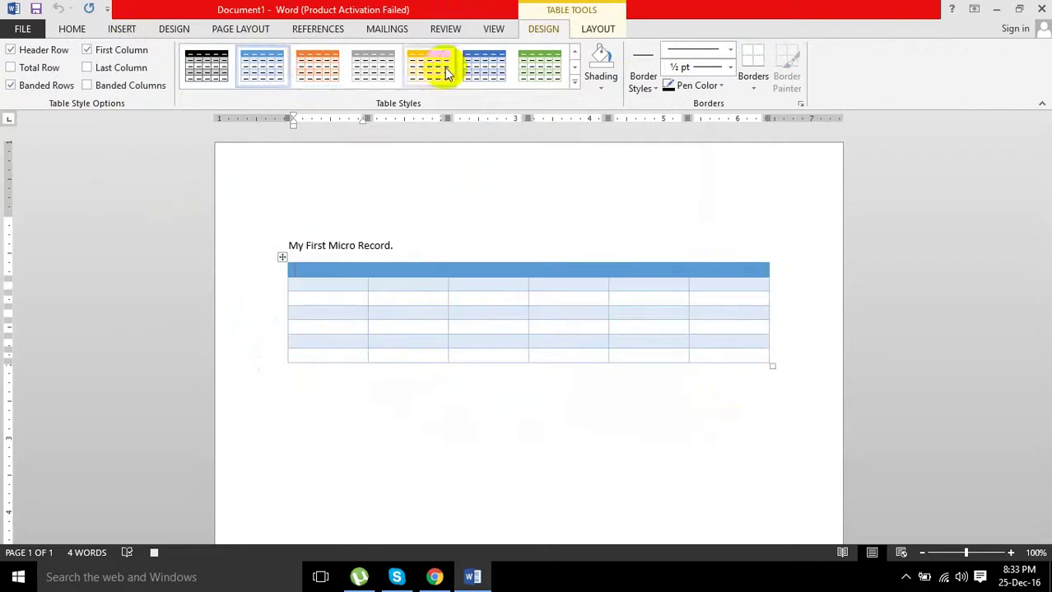
click(473, 70)
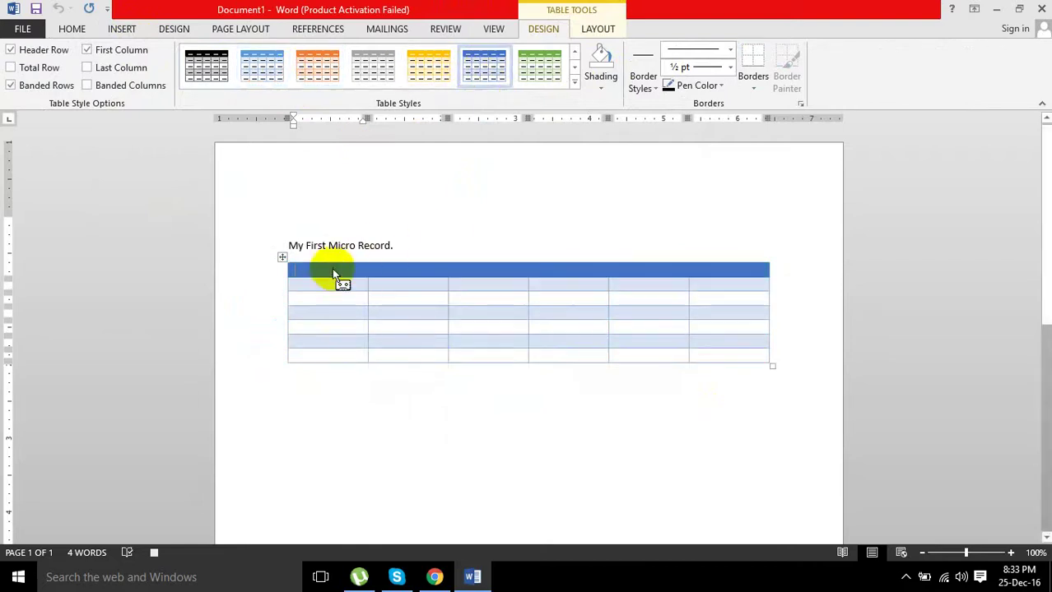
Enter the first three headers: Name, Father Name and Contact
text(NMa)
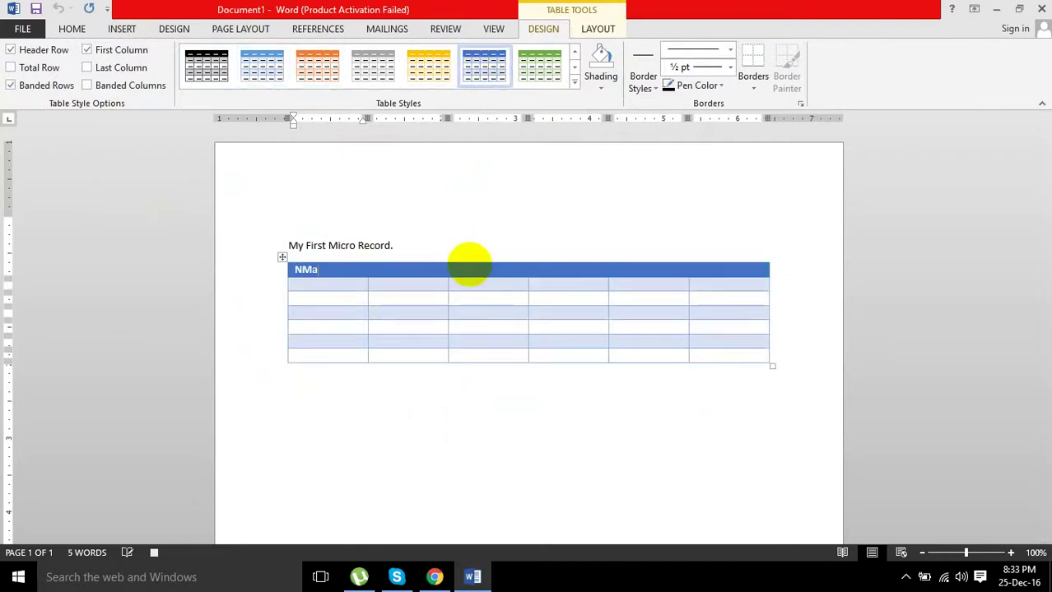
text(s)
key(BackSpace)
key(BackSpace)
key(BackSpace)
text(me)
key(Tab)
text(Father N)
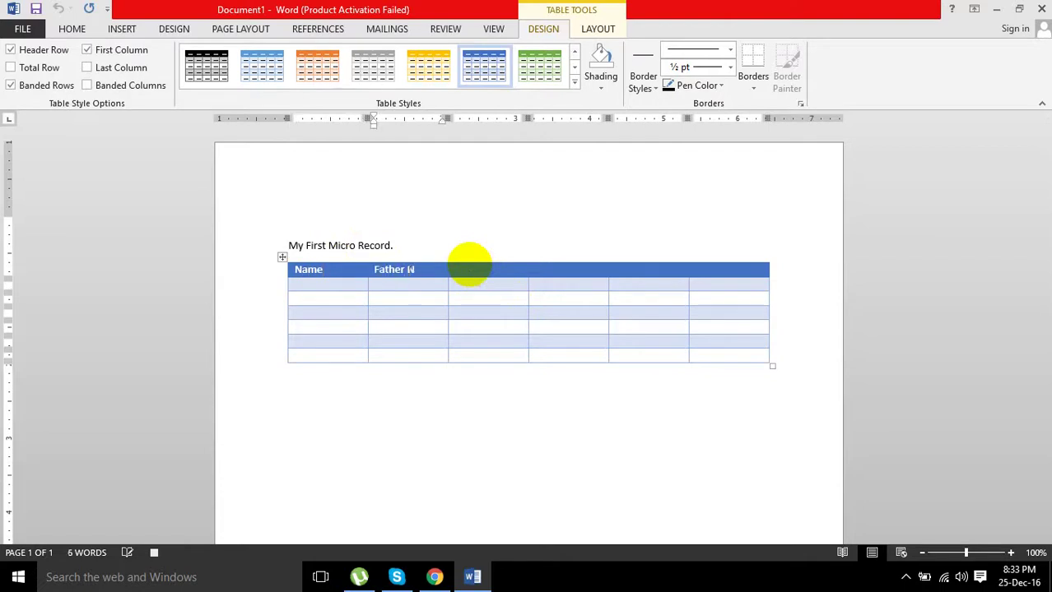
click(470, 269)
text(Contact)
key(Tab)
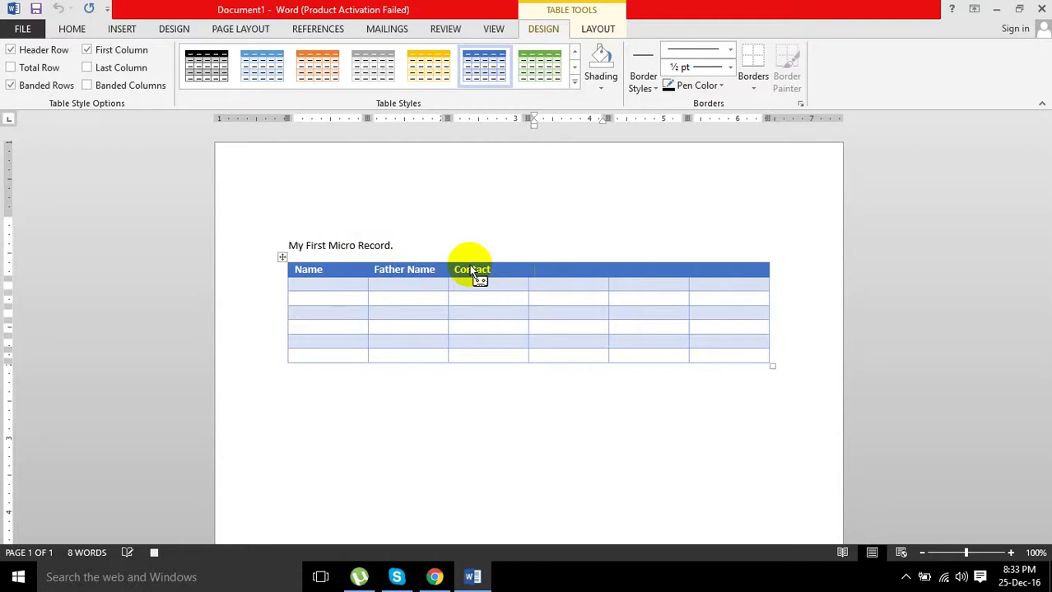
Enter the headers Email, Address and Address2, correcting the Email typo
text(Emaqil)
key(Tab)
text(Addr)
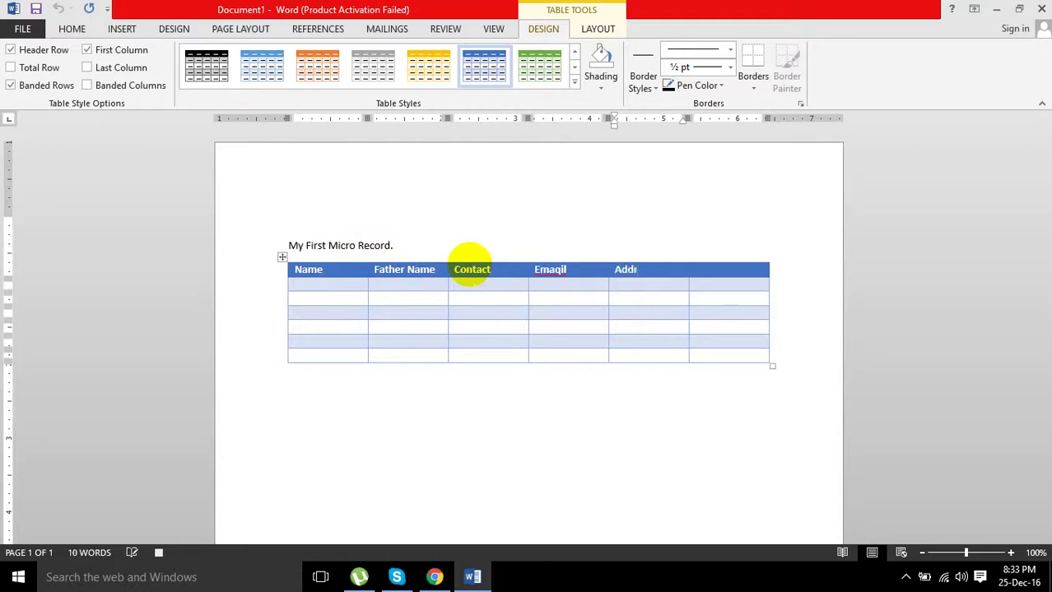
text(es)
key(Left)
key(Left)
key(Left)
key(BackSpace)
text(l)
key(Right)
key(Tab)
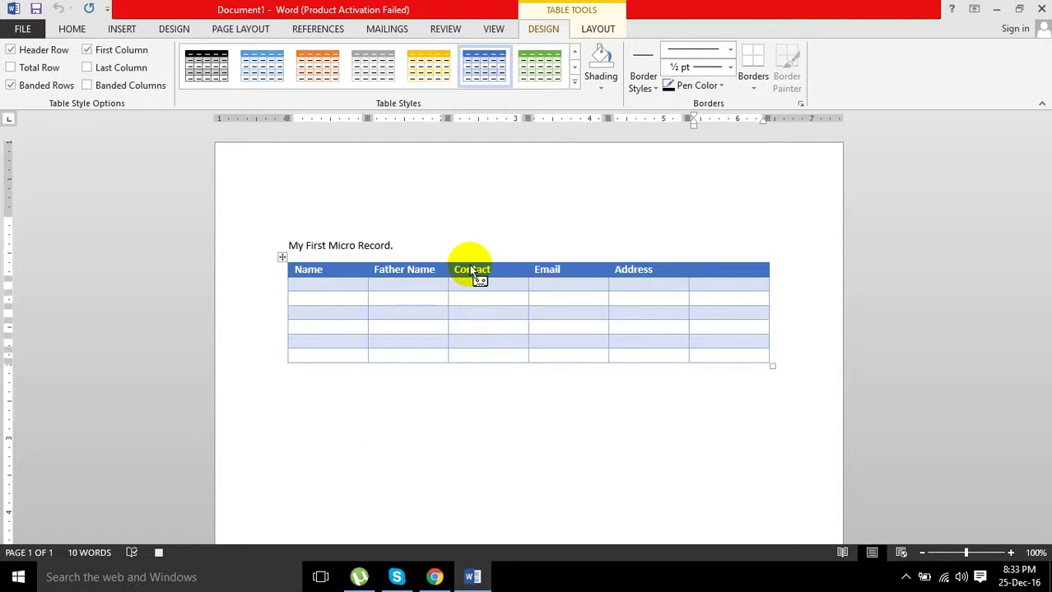
text(Address2)
click(597, 29)
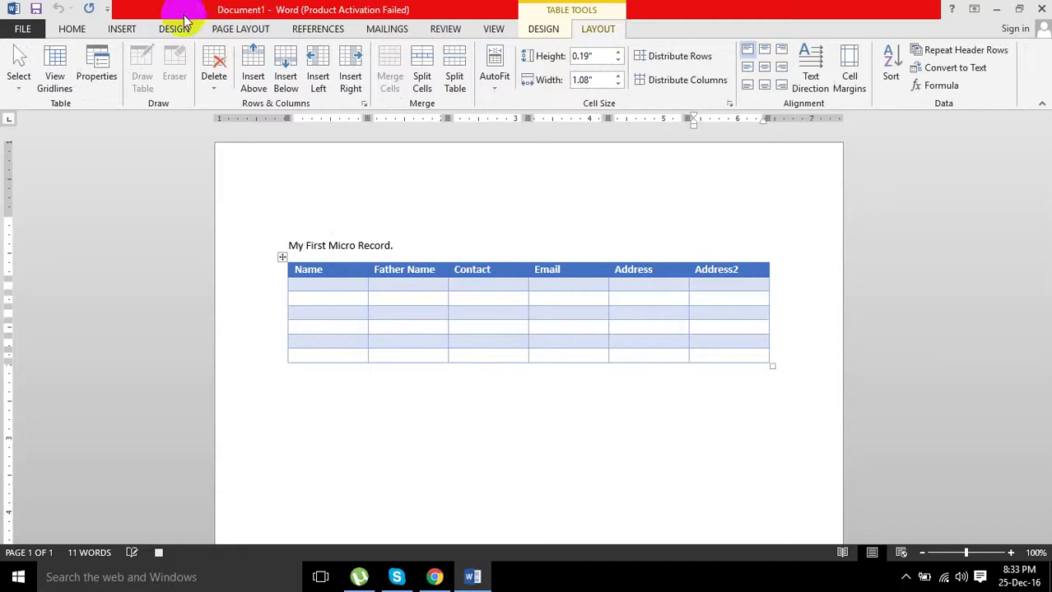
Stop the macro recording from the View tab's Macros menu
click(492, 28)
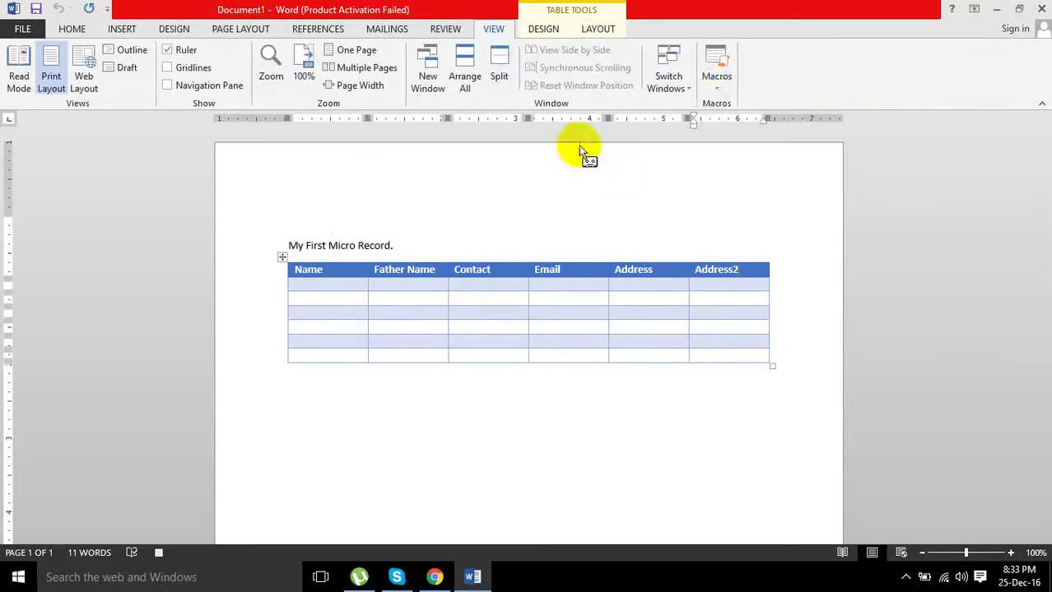
click(716, 89)
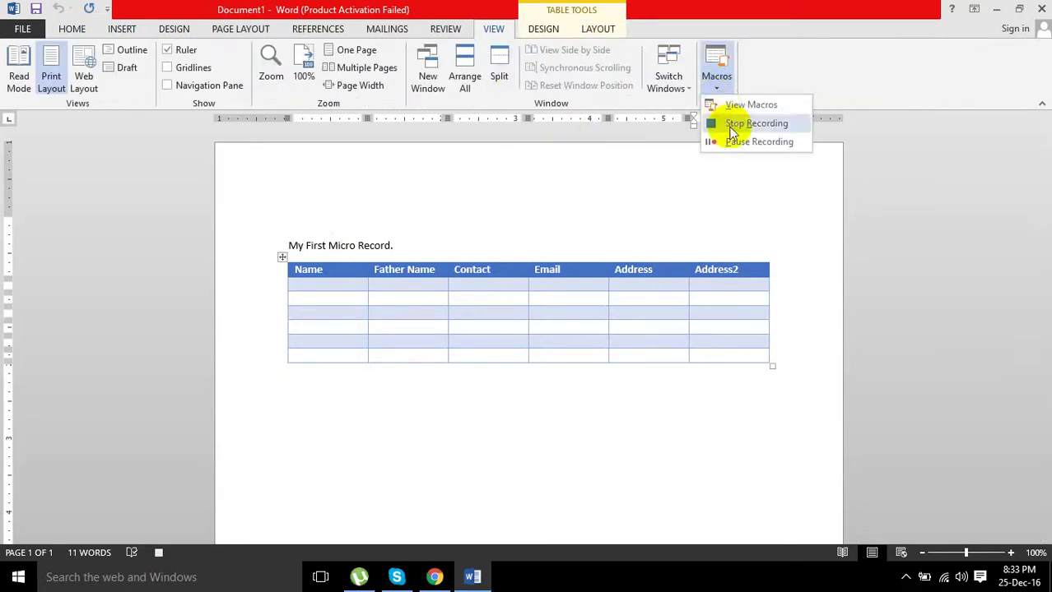
click(731, 125)
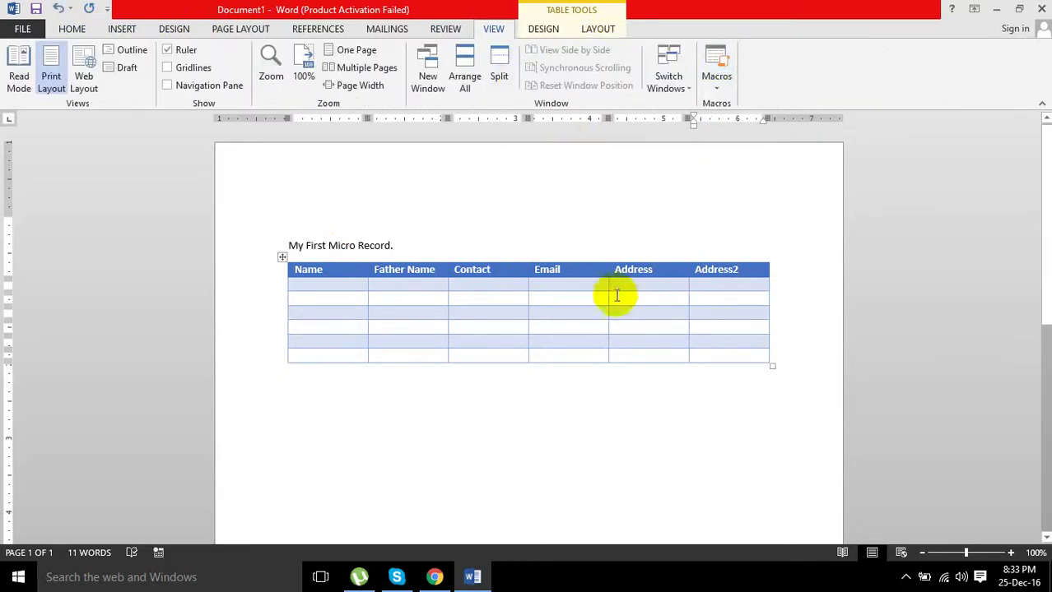
Add blank lines below the table
click(537, 381)
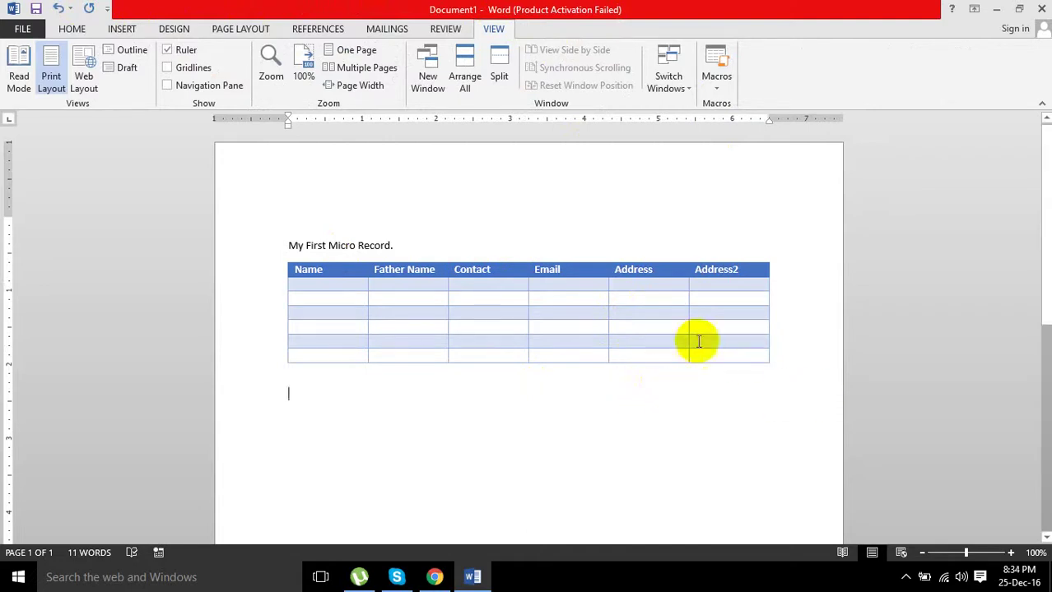
scroll(601, 344, down, 3)
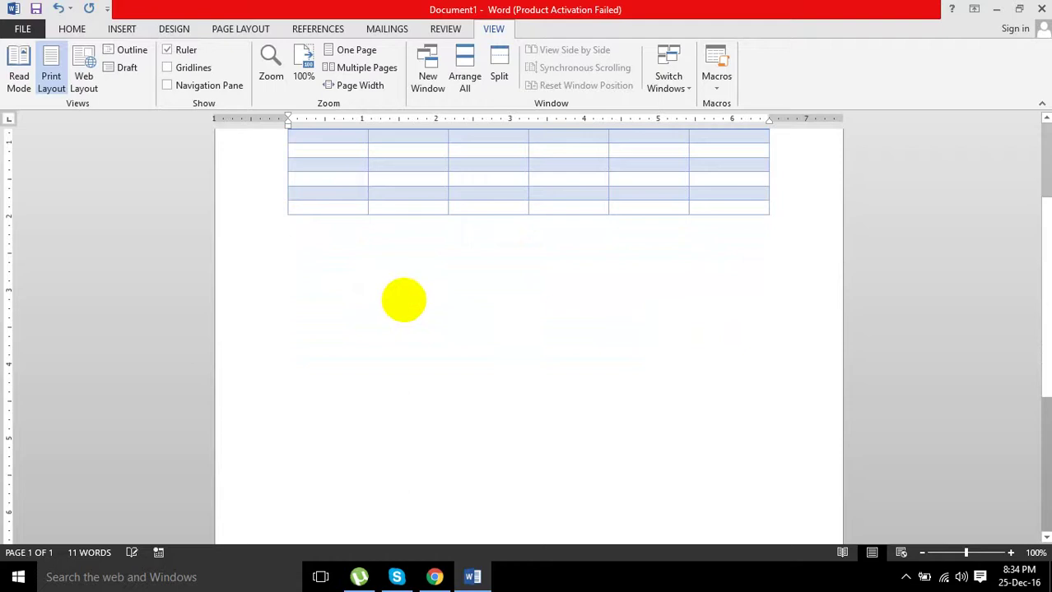
key(Return)
key(Return)
key(Return)
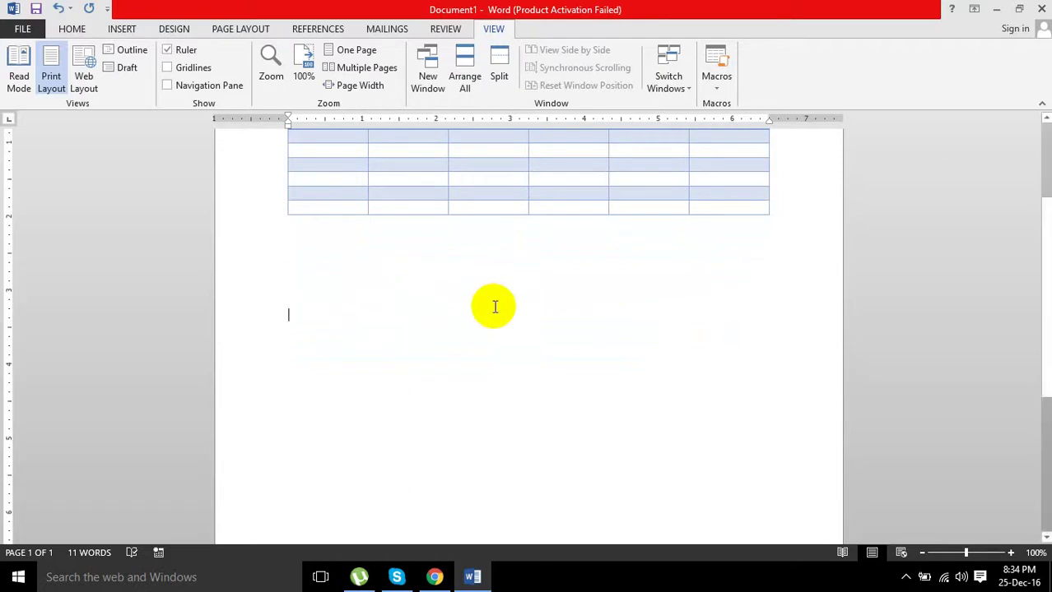
Run Macro1 from View Macros, listing macros from all active templates and documents
click(715, 80)
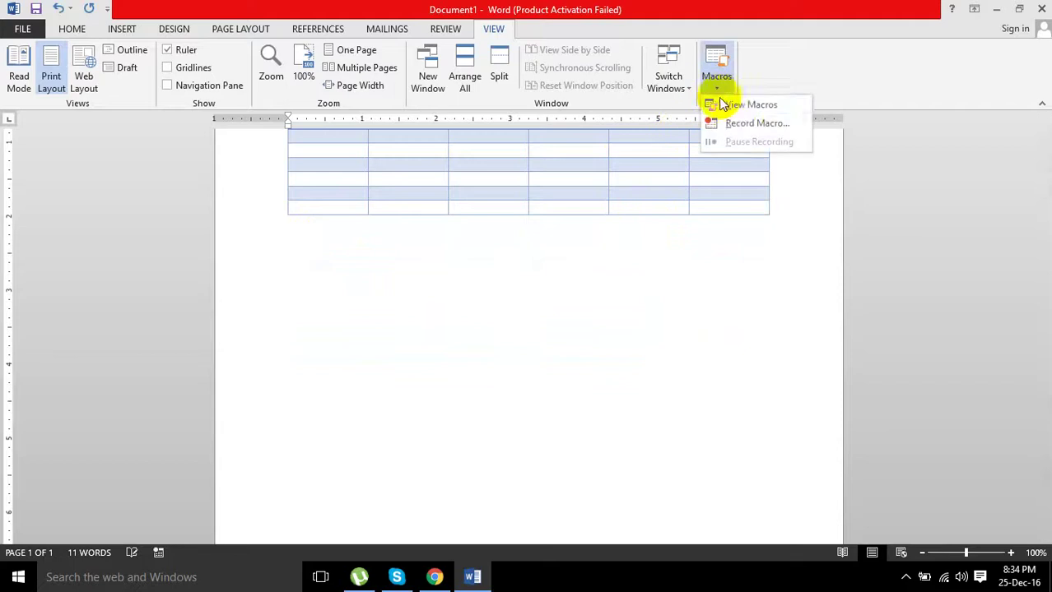
click(735, 106)
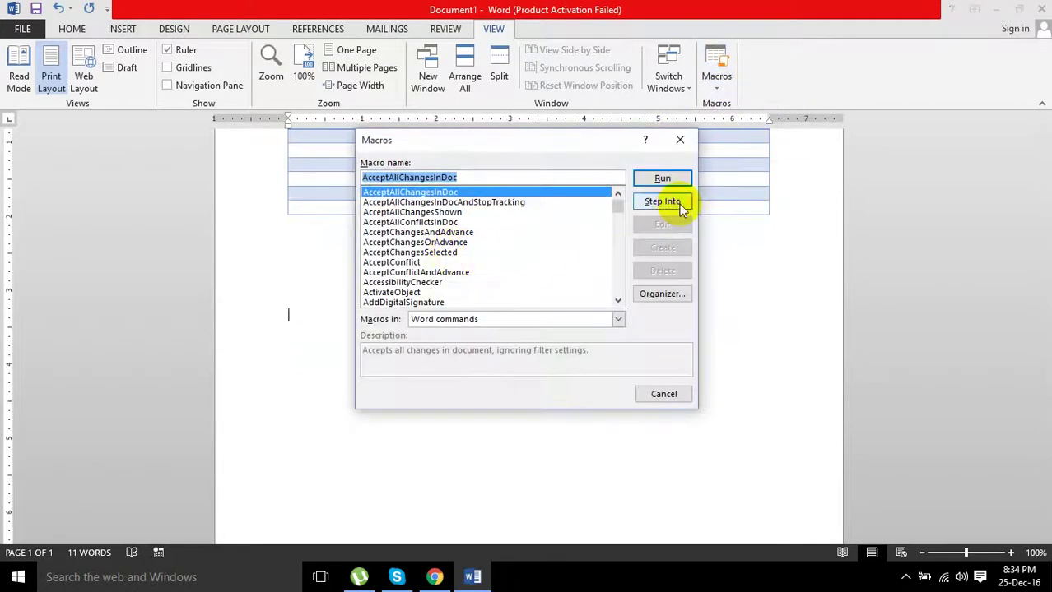
click(518, 321)
click(497, 332)
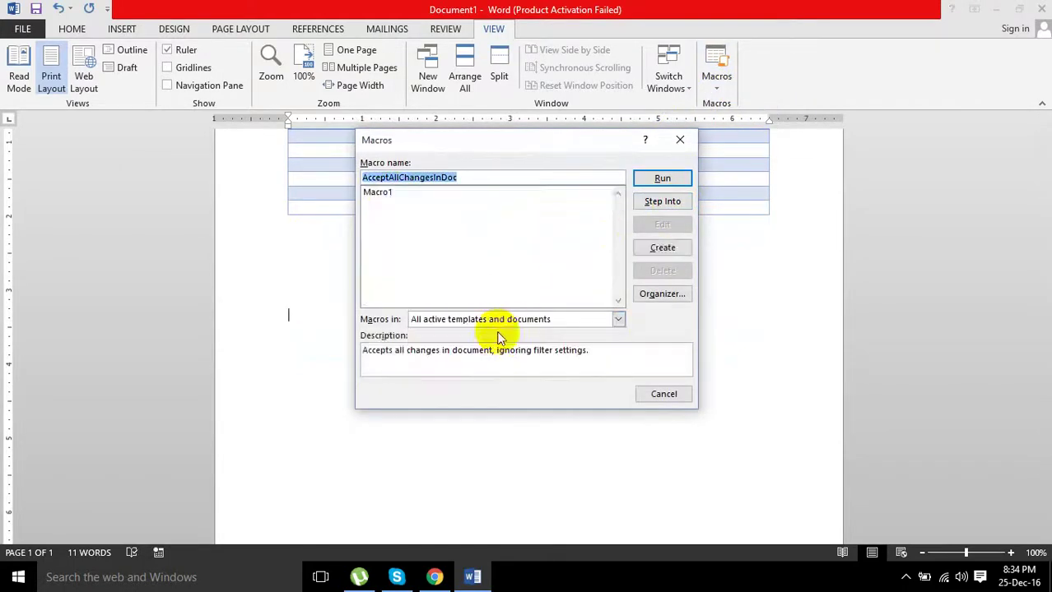
click(397, 193)
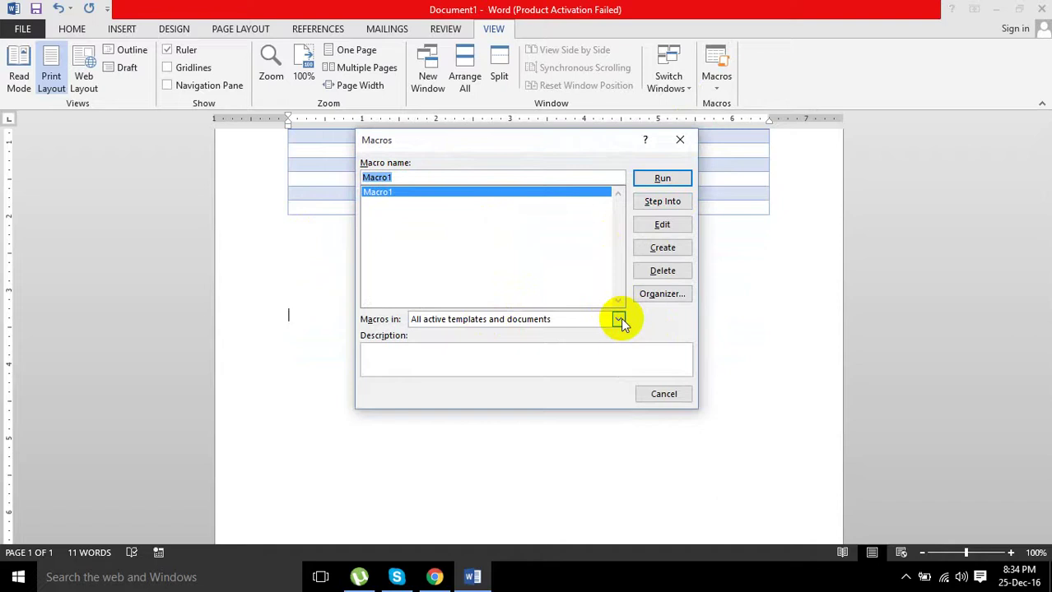
click(662, 178)
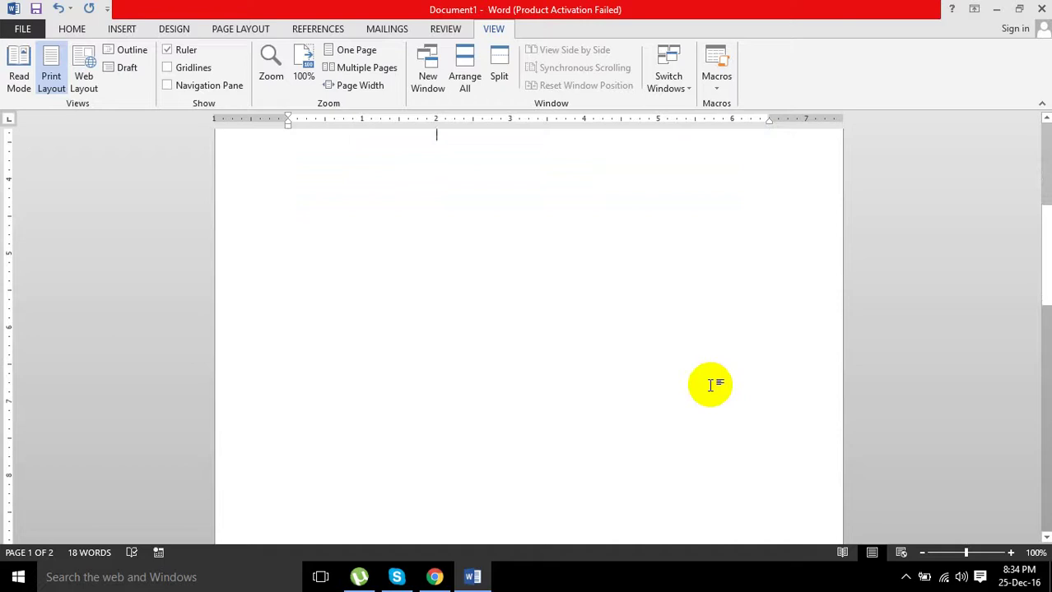
Add a blank line below the second table
click(716, 82)
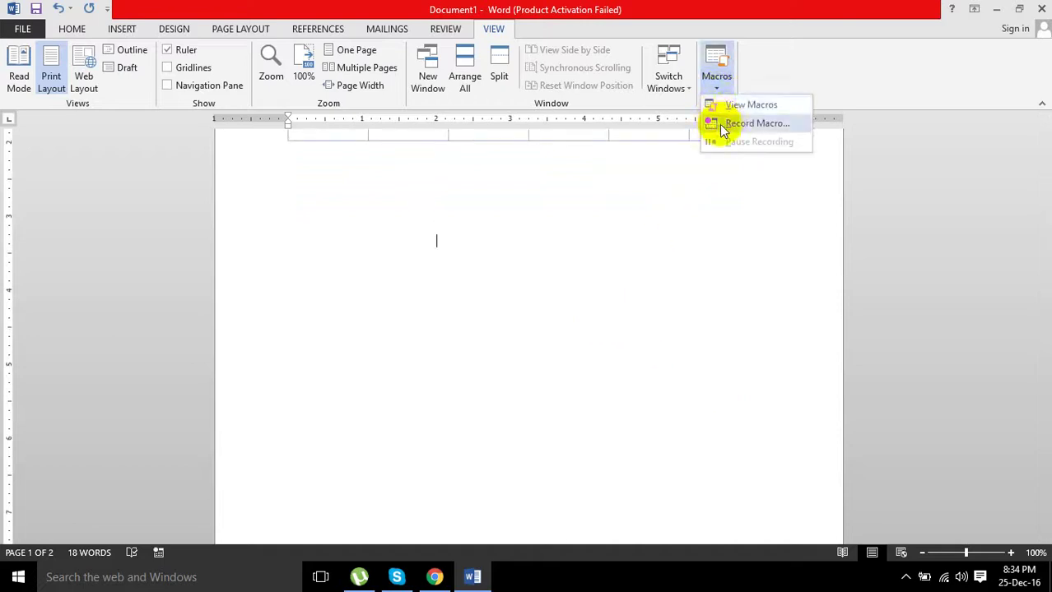
click(640, 208)
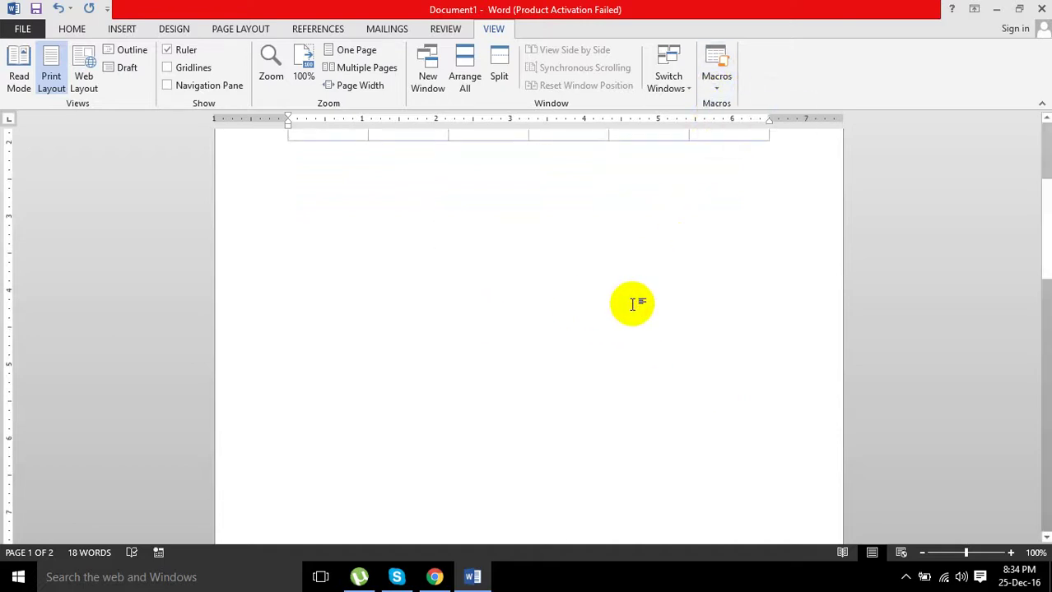
scroll(633, 307, down, 5)
scroll(633, 307, down, 3)
scroll(633, 307, down, 5)
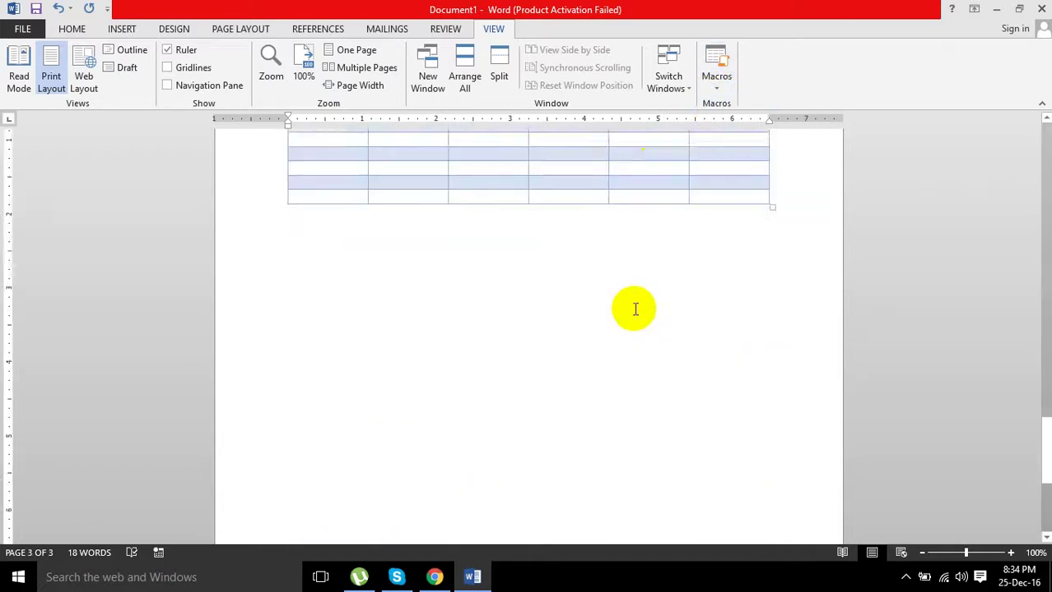
scroll(635, 311, down, 5)
click(382, 247)
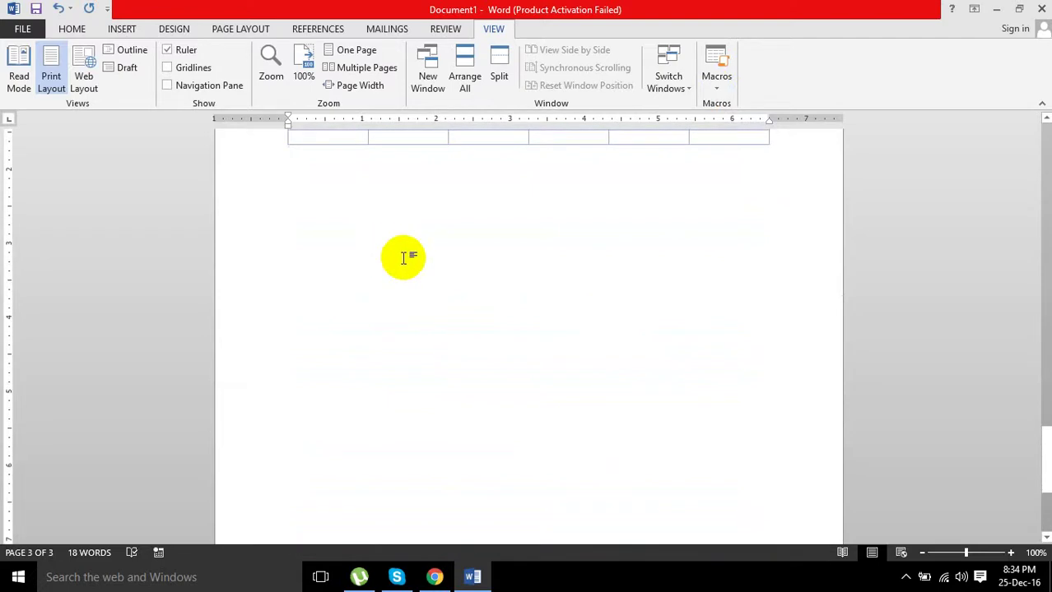
key(Return)
key(Return)
key(Return)
key(Return)
key(Return)
key(Return)
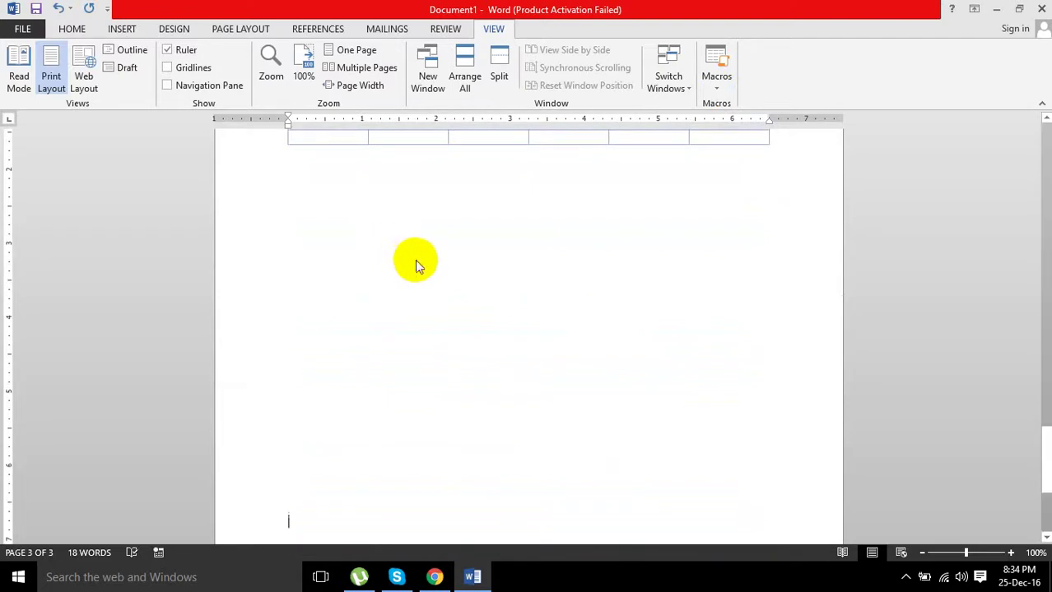
Insert a third table with the shortcut, then undo until its header shows only Name
key(ctrl+v)
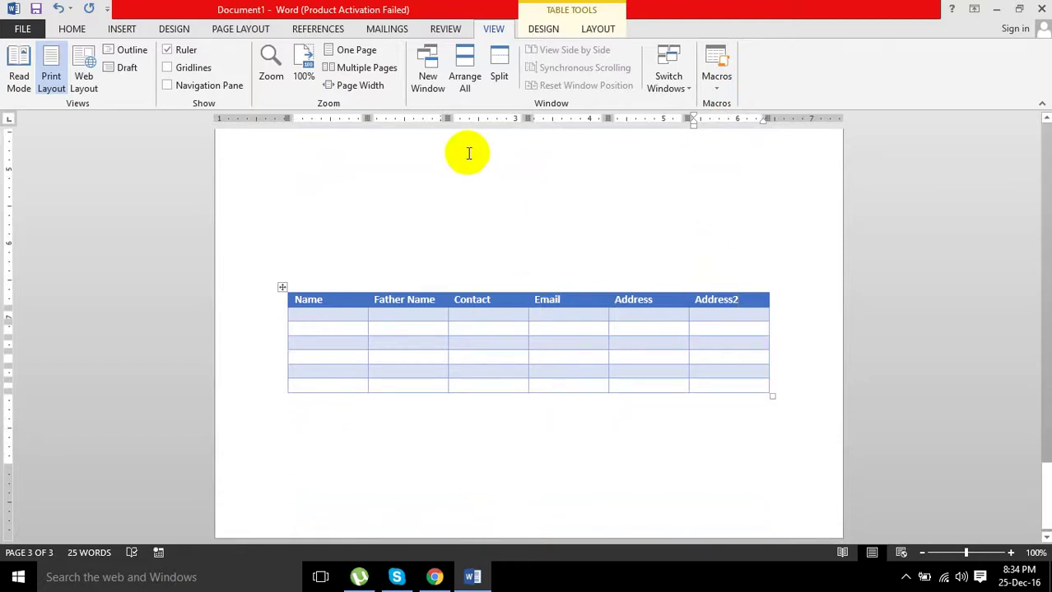
key(ctrl+z)
key(ctrl+z)
key(ctrl+z)
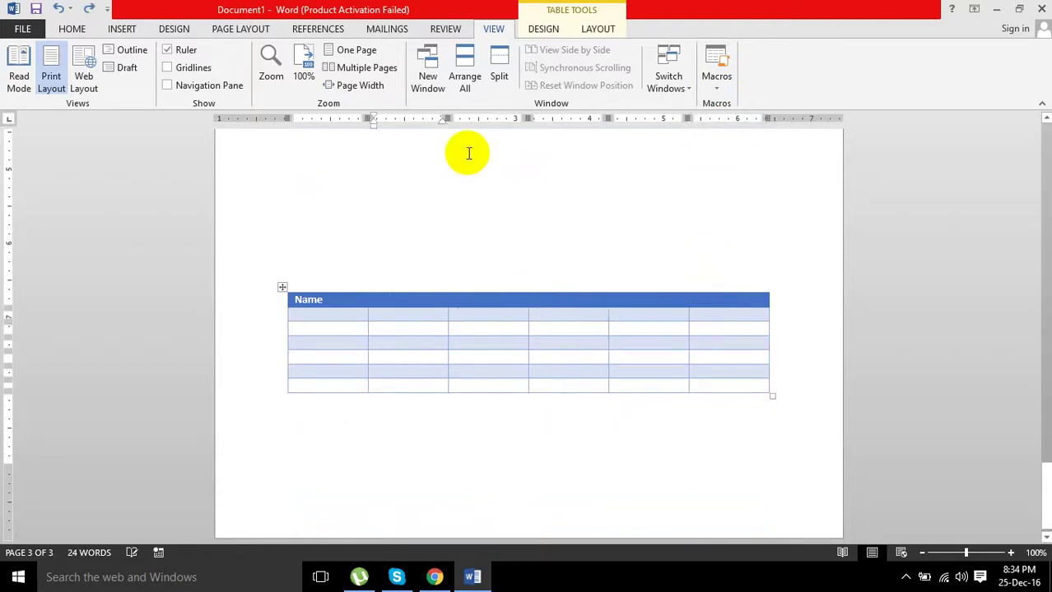
key(ctrl+z)
key(ctrl+z)
key(ctrl+z)
key(ctrl+z)
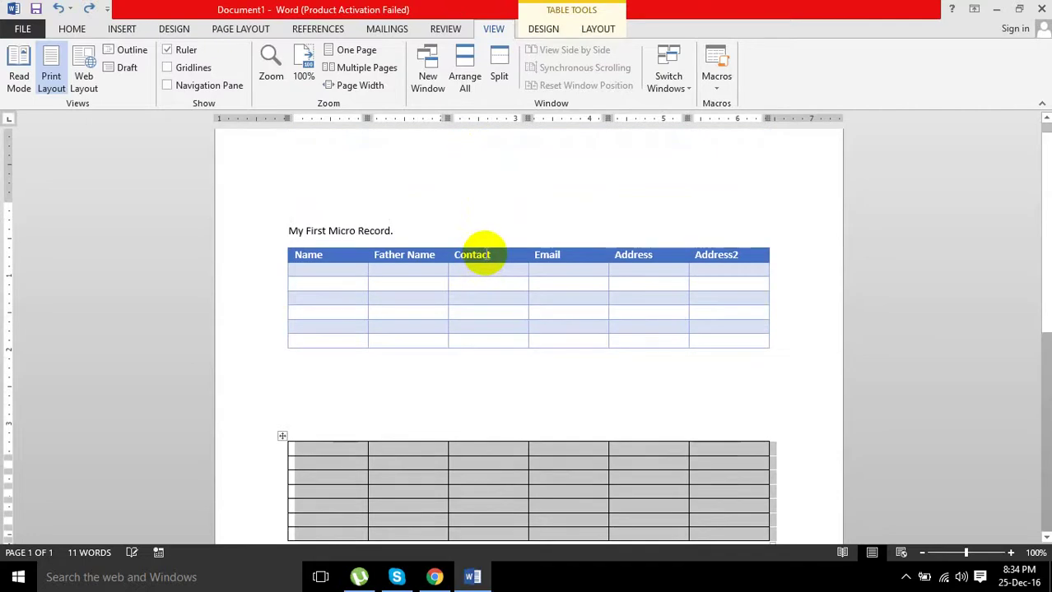
Select everything with Ctrl+A and delete the heading line and both tables
click(484, 396)
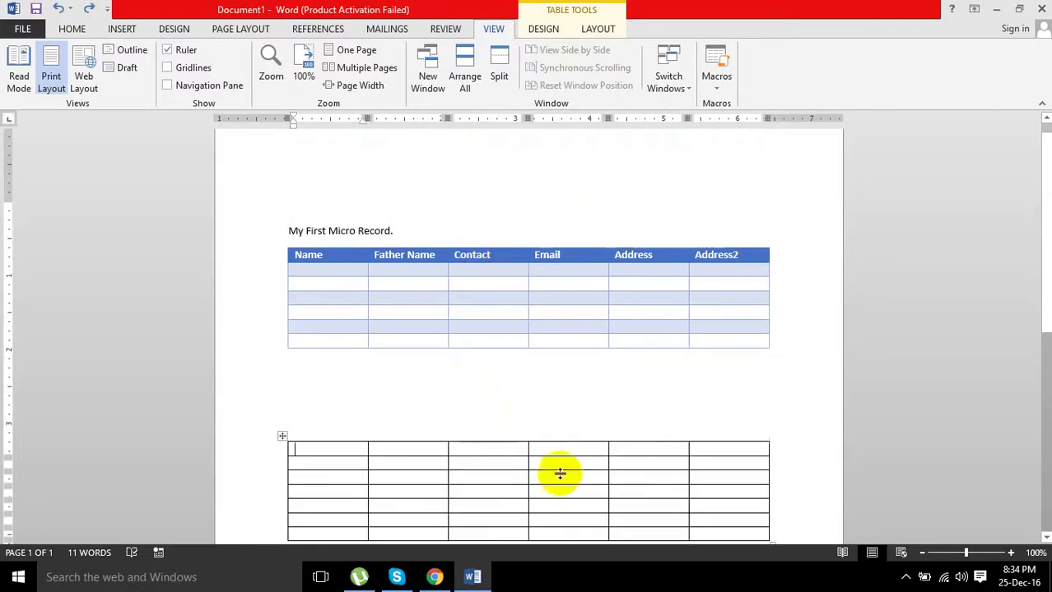
click(283, 437)
click(321, 428)
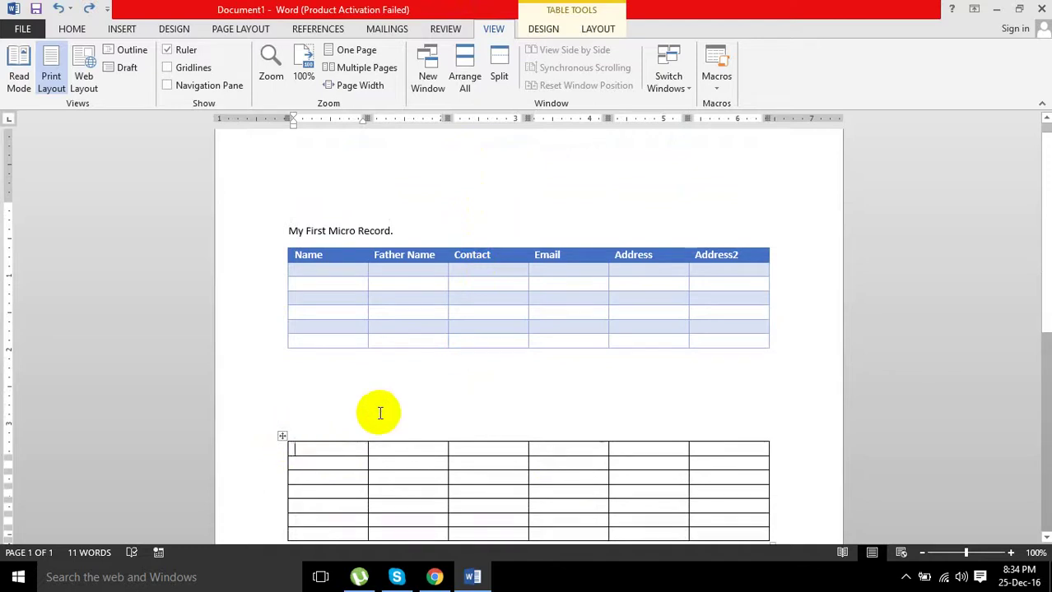
key(ctrl+a)
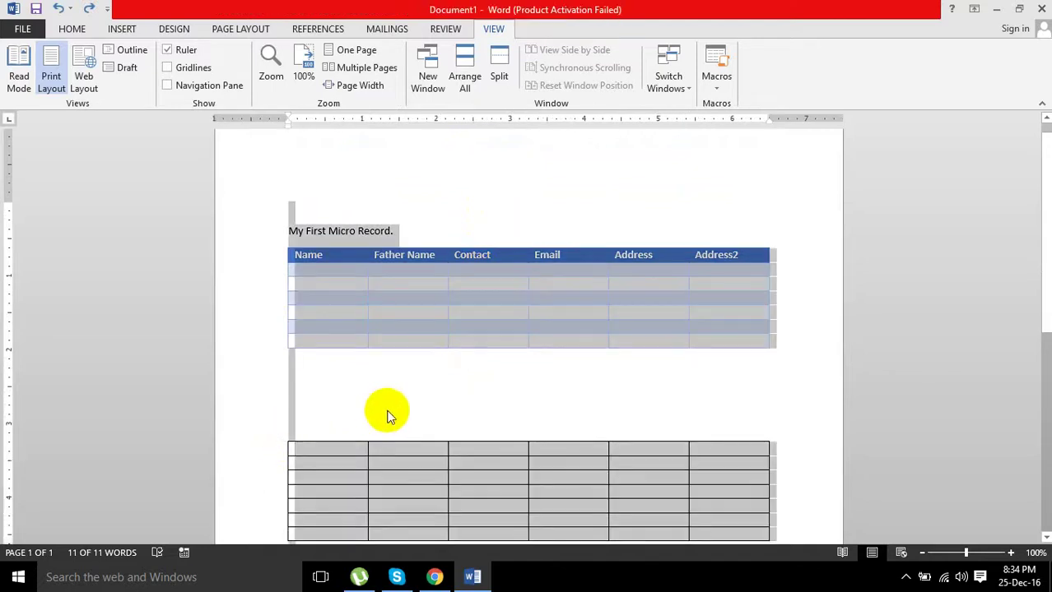
text(\)
key(BackSpace)
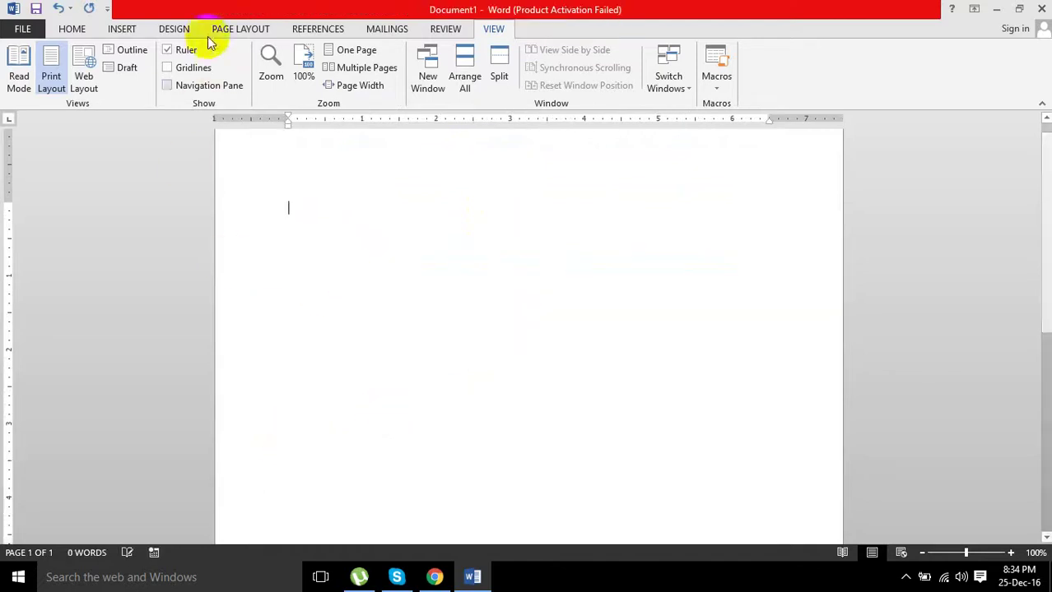
Switch to the References ribbon to reach the footnote and endnote tools
click(306, 31)
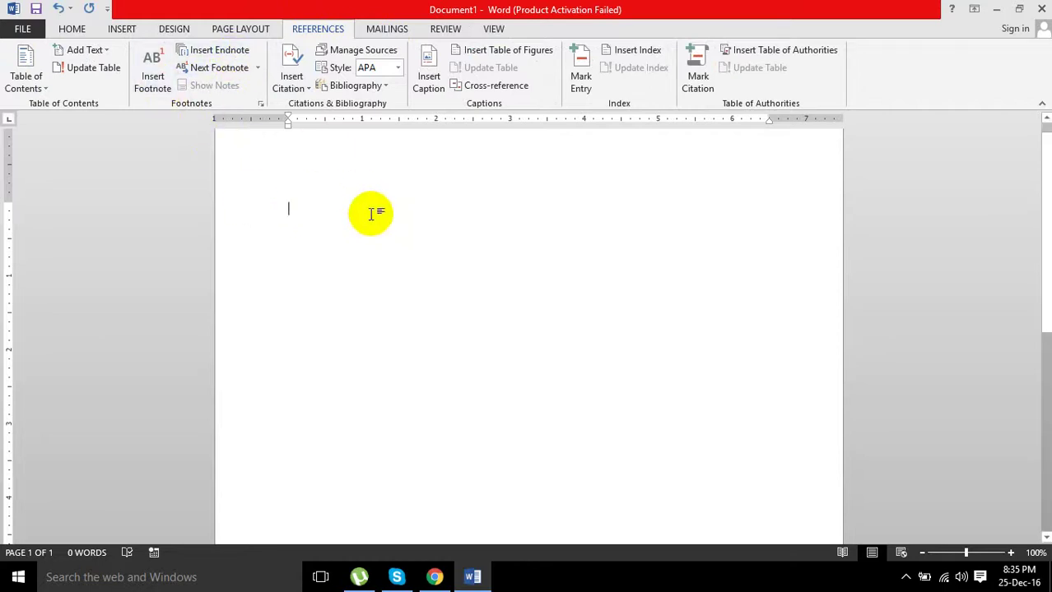
scroll(414, 237, up, 1)
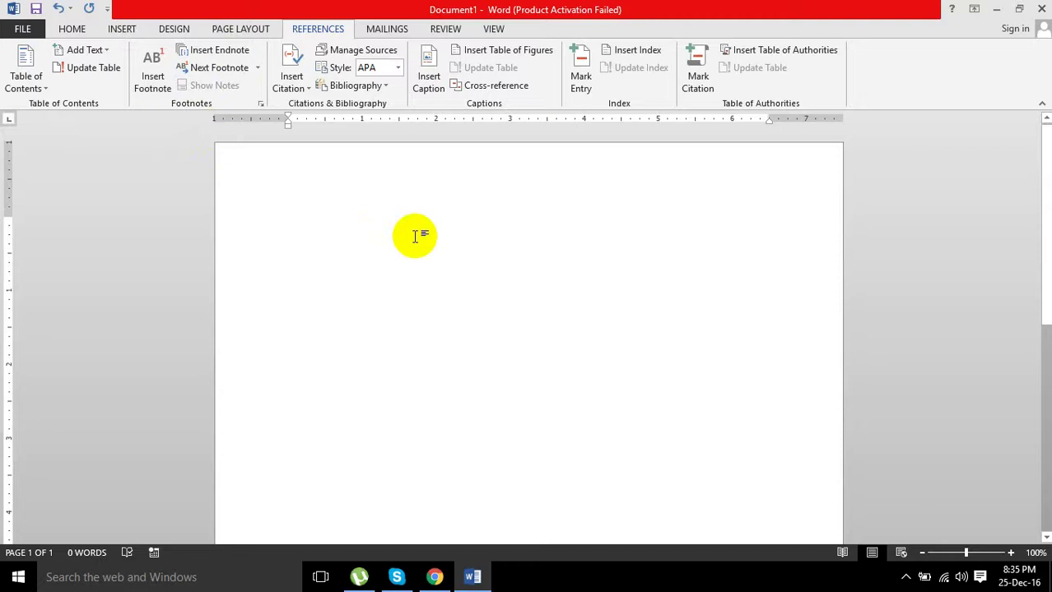
Generate five sample paragraphs with =rand() and place the caret after 'powerful'
text(=rand()
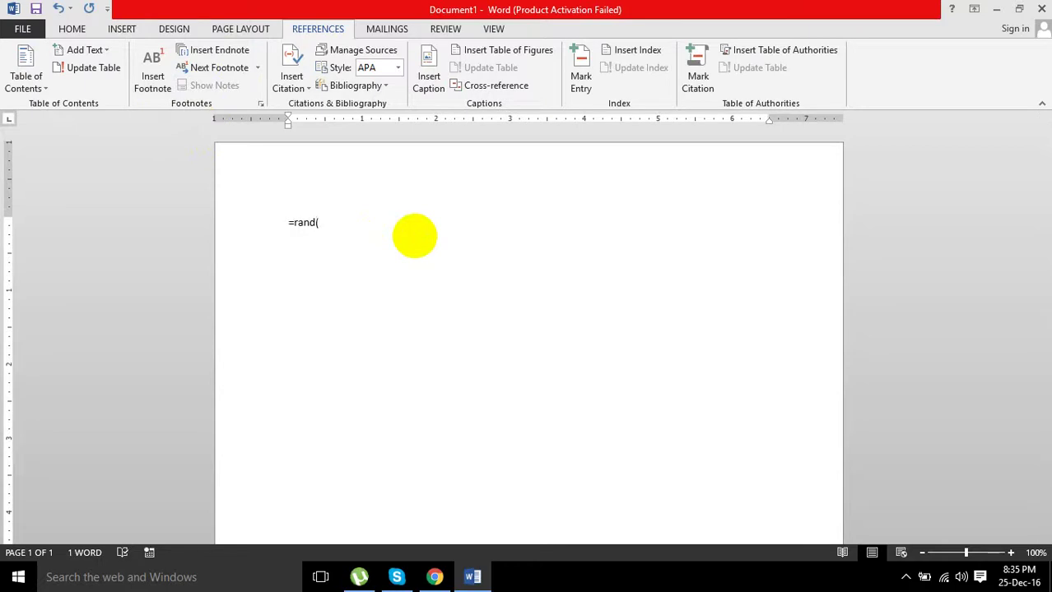
text())
key(Return)
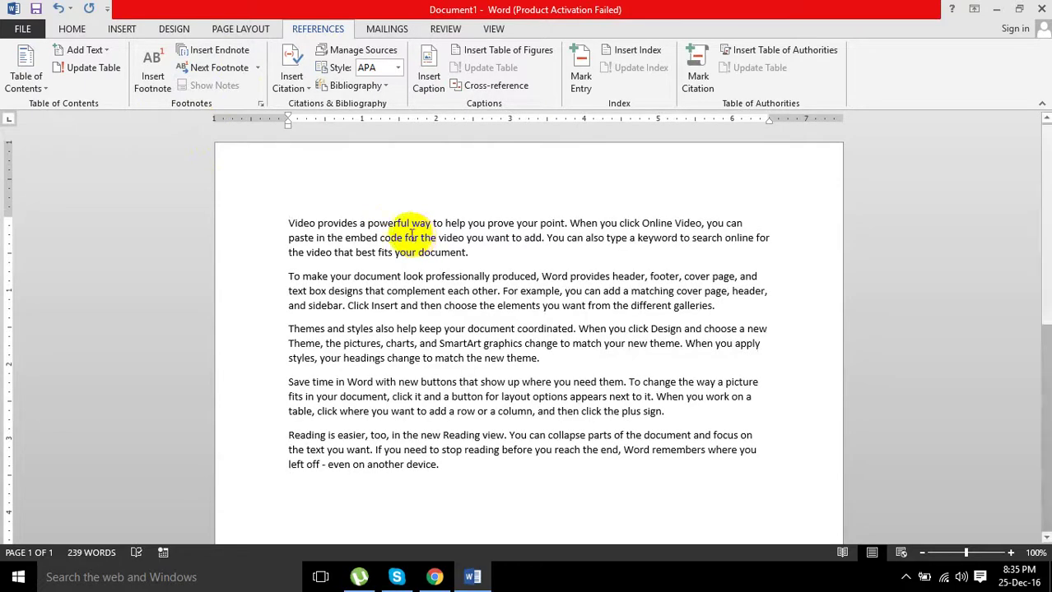
click(358, 223)
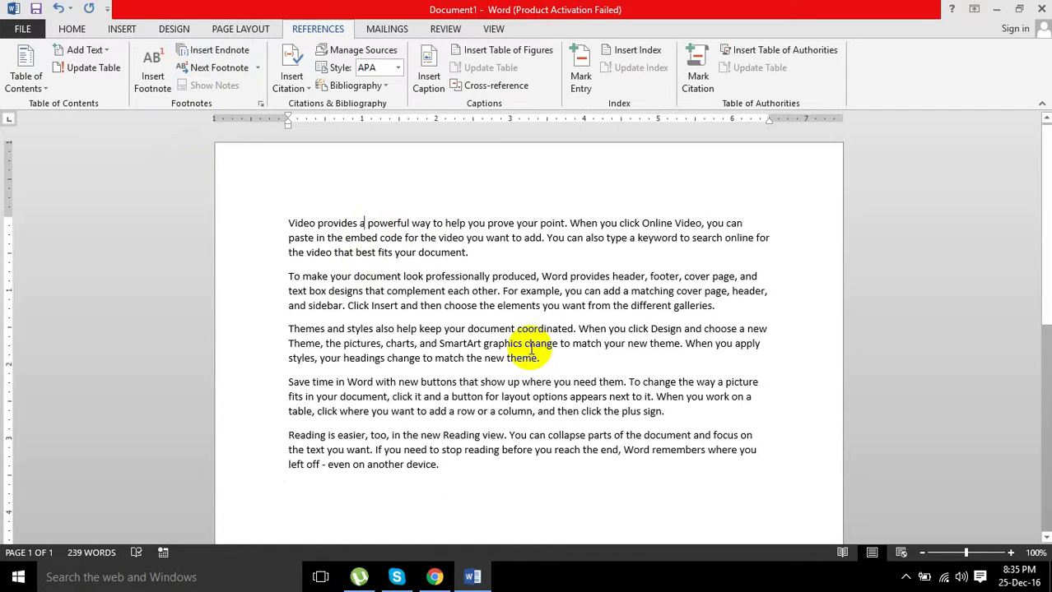
key(Right)
key(Right)
key(Right)
key(Right)
key(Right)
key(Right)
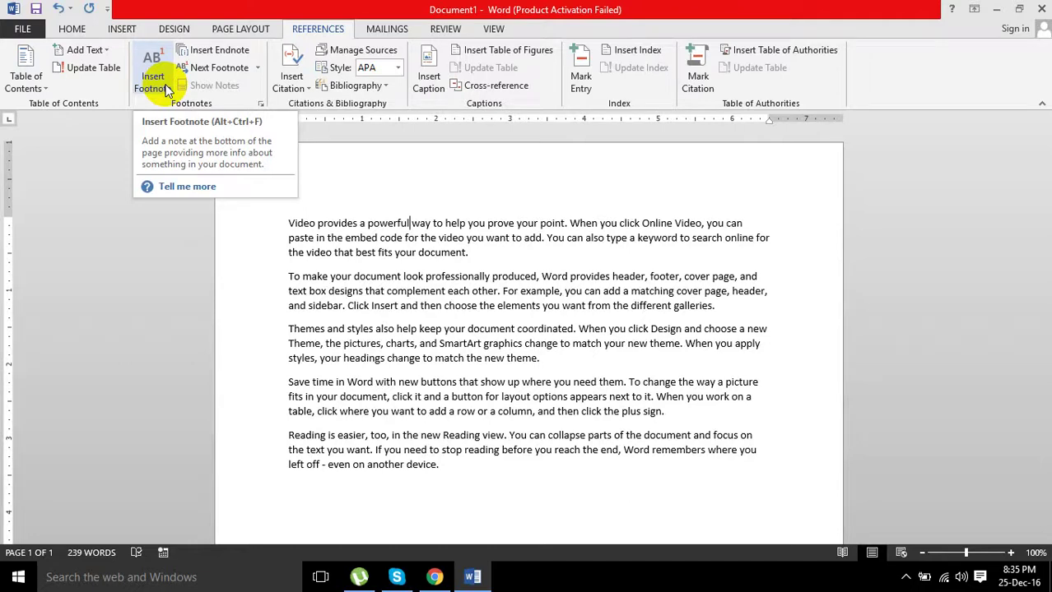
Insert footnote 1 after 'powerful' with the text 'It mean power.'
click(153, 80)
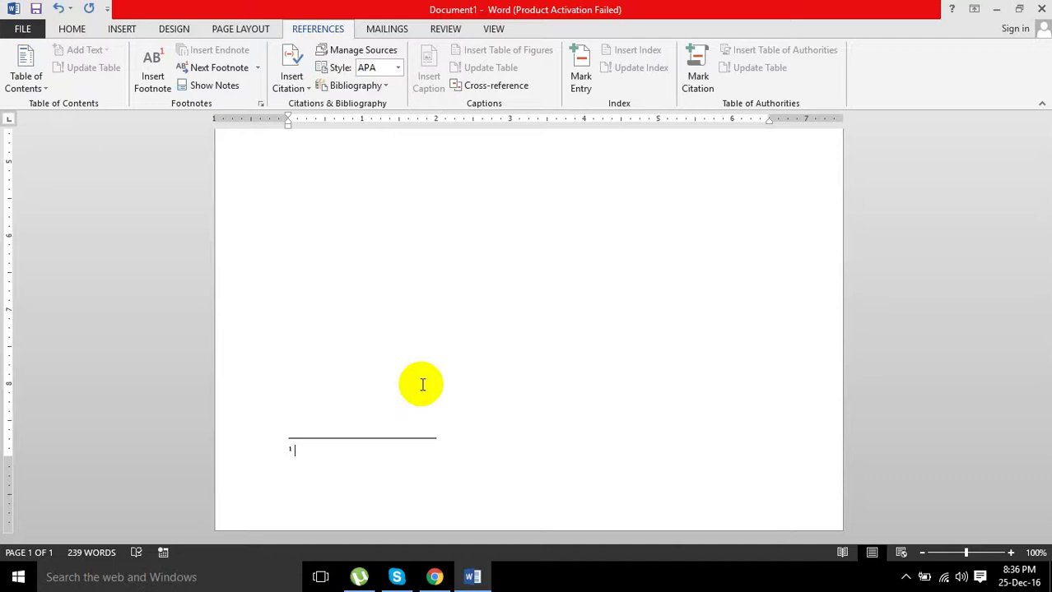
text(t is)
key(BackSpace)
key(BackSpace)
key(BackSpace)
text(is)
key(BackSpace)
key(BackSpace)
text(mean )
text(power)
scroll(421, 385, up, 5)
scroll(422, 378, up, 4)
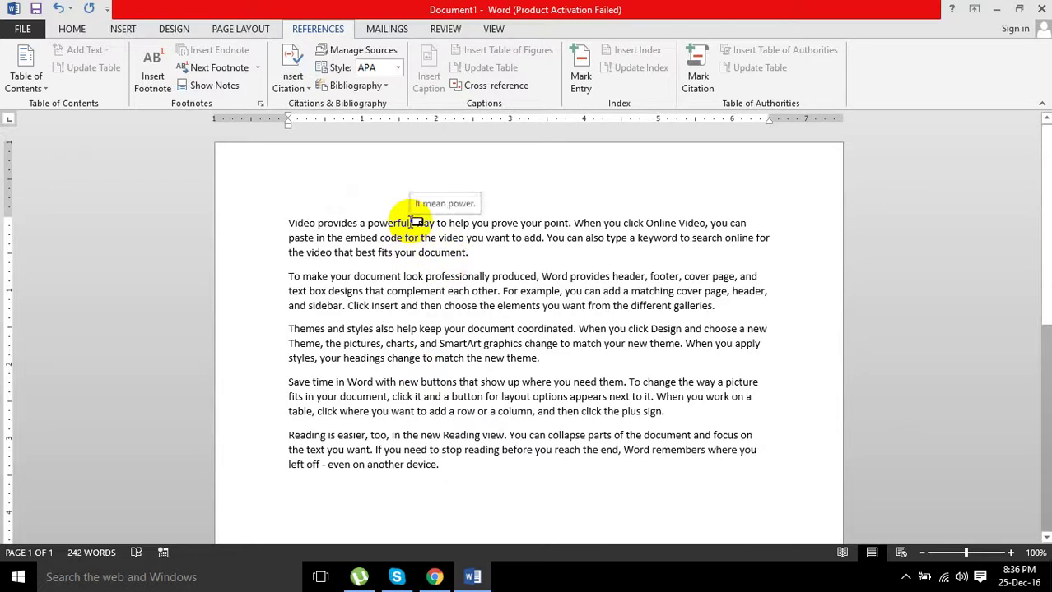
double_click(414, 222)
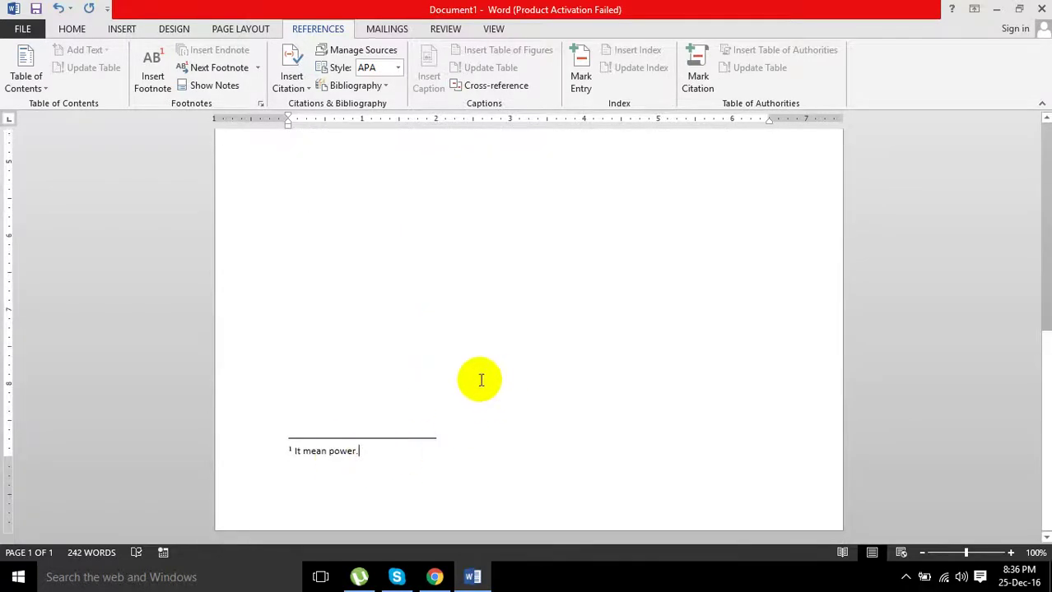
scroll(489, 376, up, 10)
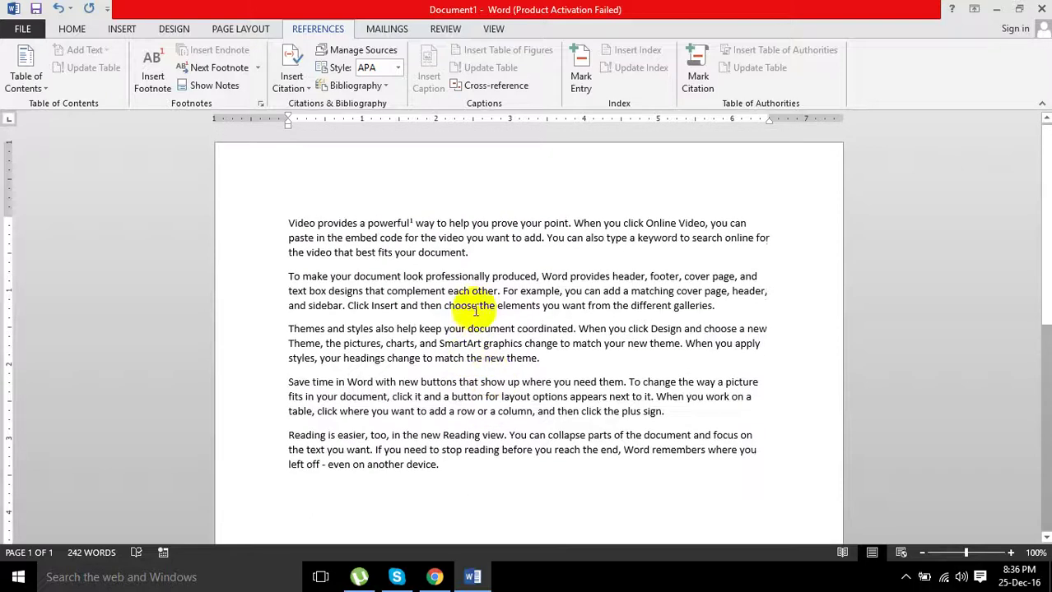
Add a footnote after "professionally" reading "wqweqwe"
click(490, 278)
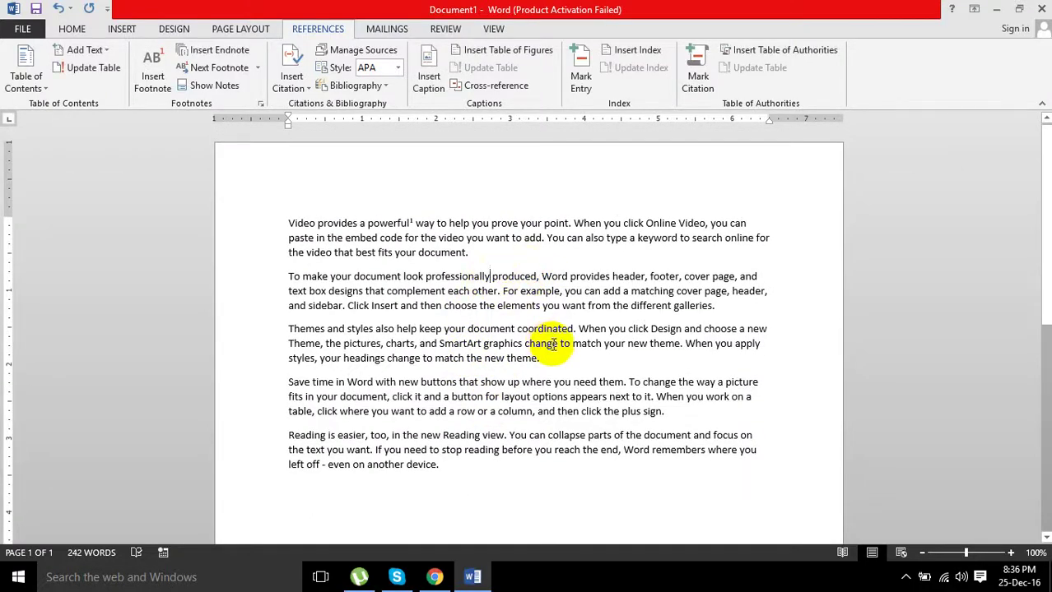
key(ctrl+alt+f)
text(wqweqwe)
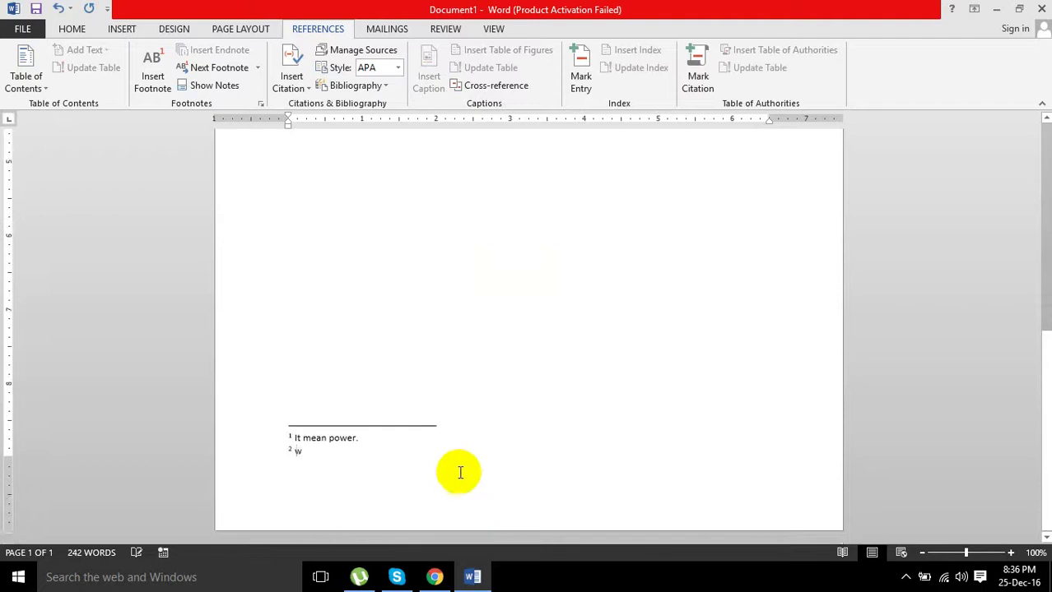
scroll(468, 462, up, 5)
scroll(481, 387, up, 3)
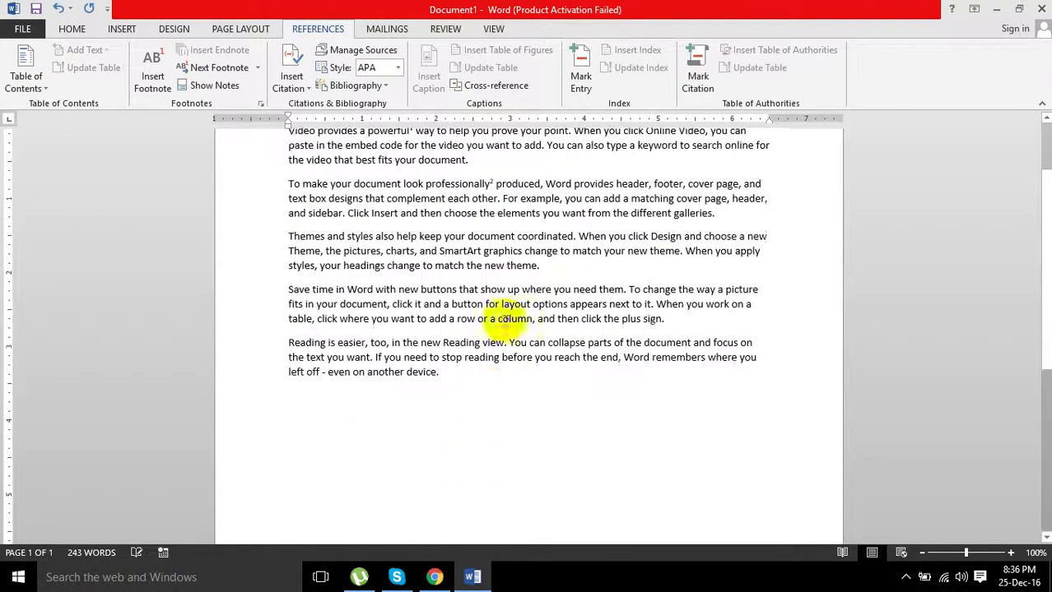
Add a footnote after "graphics" reading "eqwwqeqe"
click(521, 253)
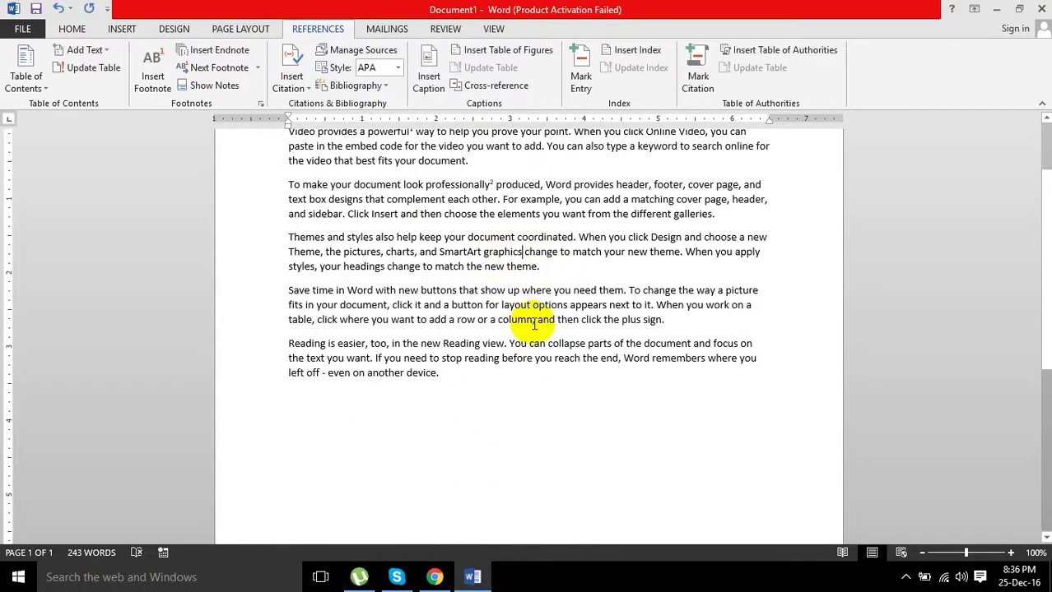
key(ctrl+alt+f)
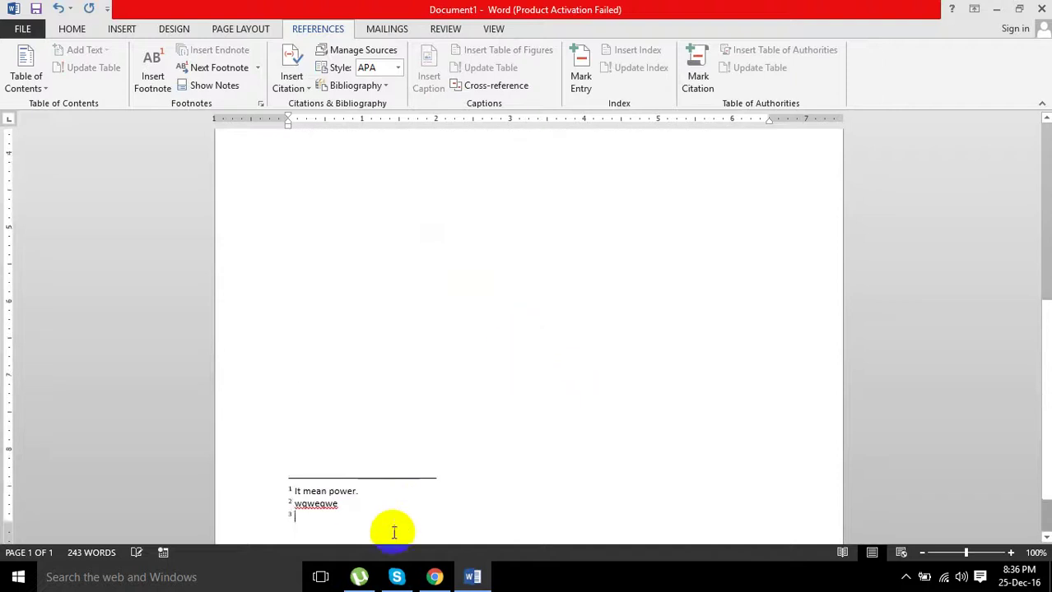
text(eqwwqeqe)
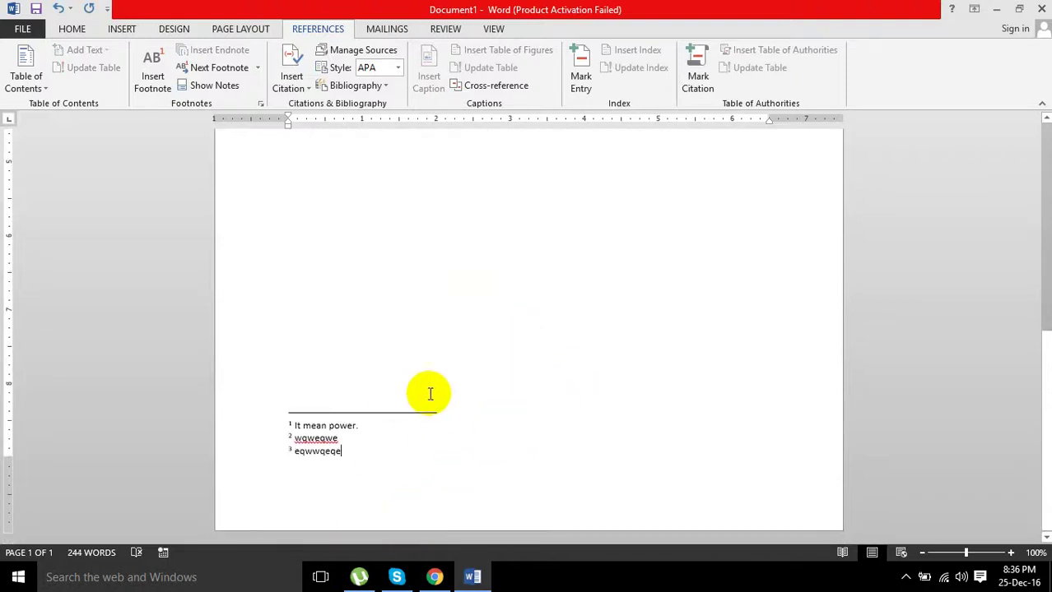
scroll(429, 445, up, 6)
scroll(399, 329, up, 3)
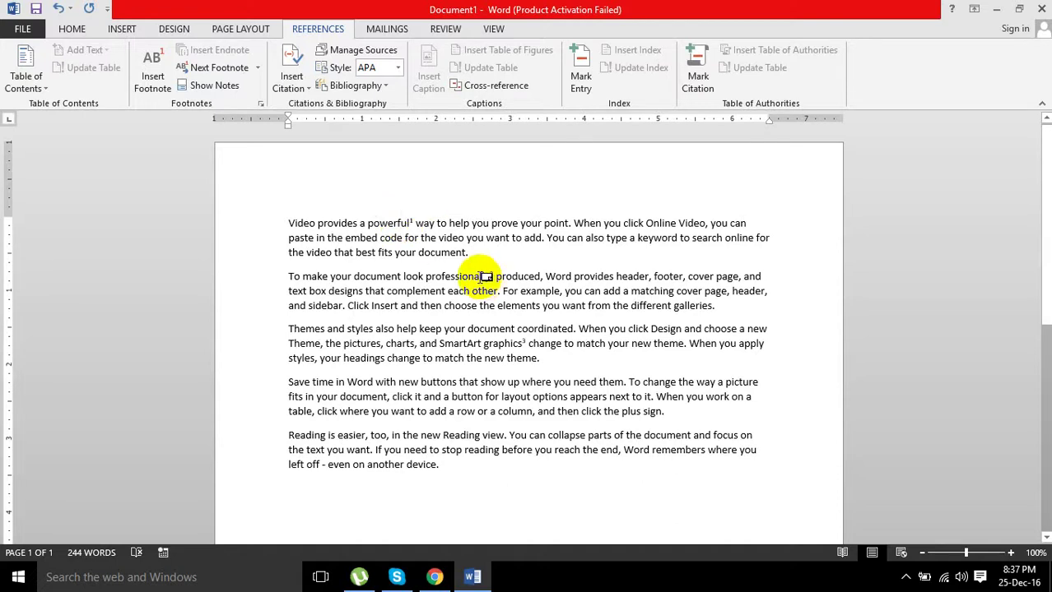
mouse_move(486, 277)
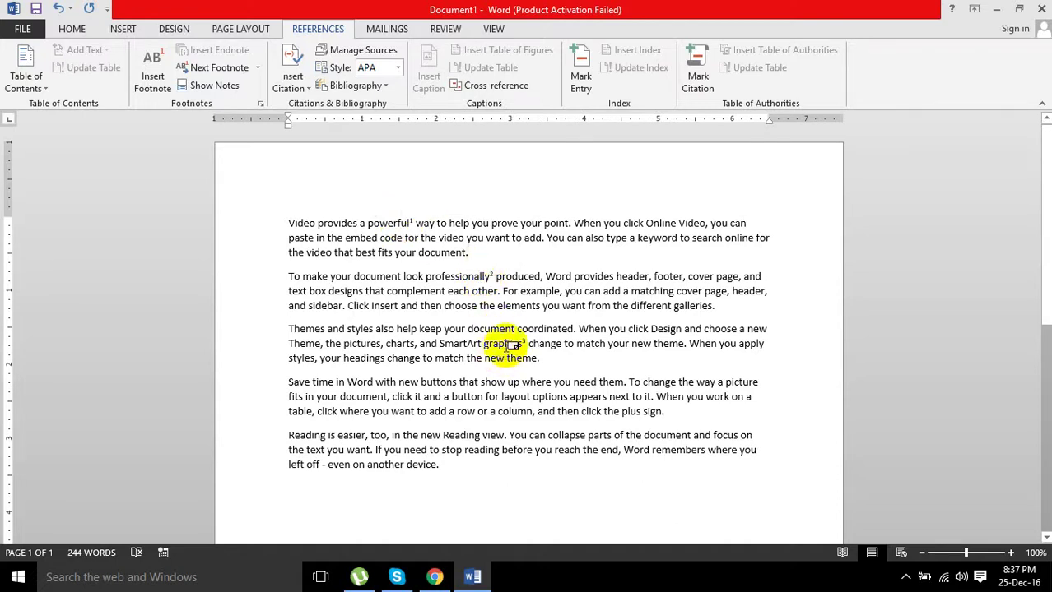
mouse_move(512, 343)
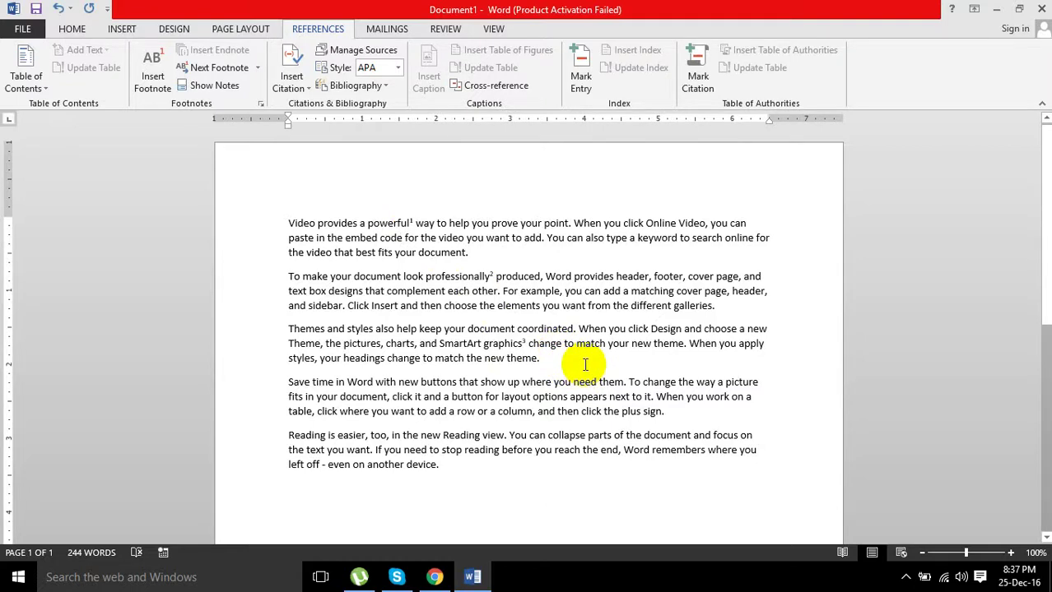
Undo the three footnotes with Ctrl+Z, then put the cursor after "powerful" in the first line
key(ctrl+z)
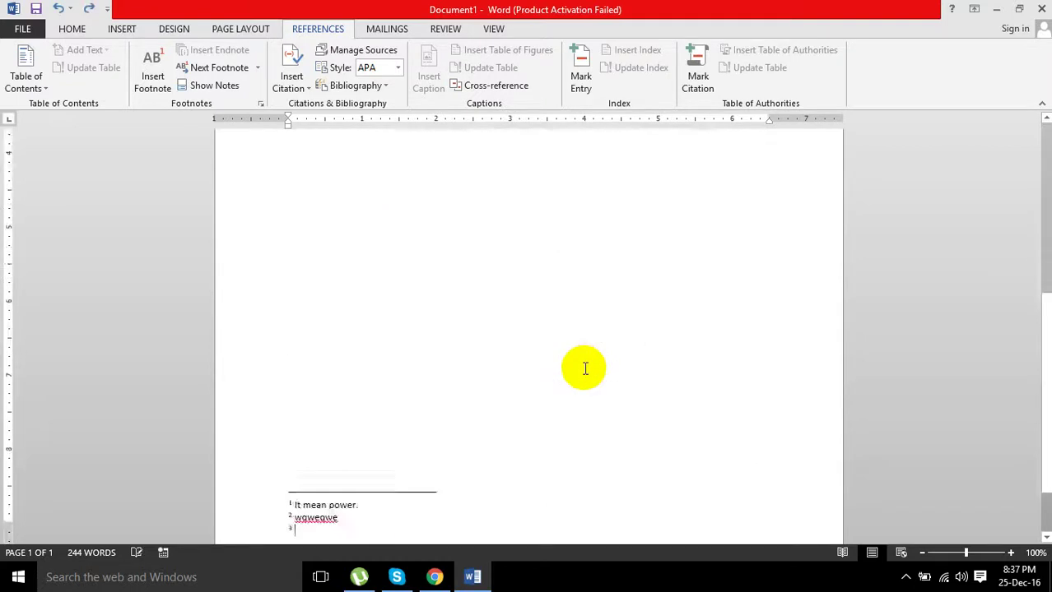
key(ctrl+z)
key(ctrl+z)
key(ctrl+z)
key(ctrl+z)
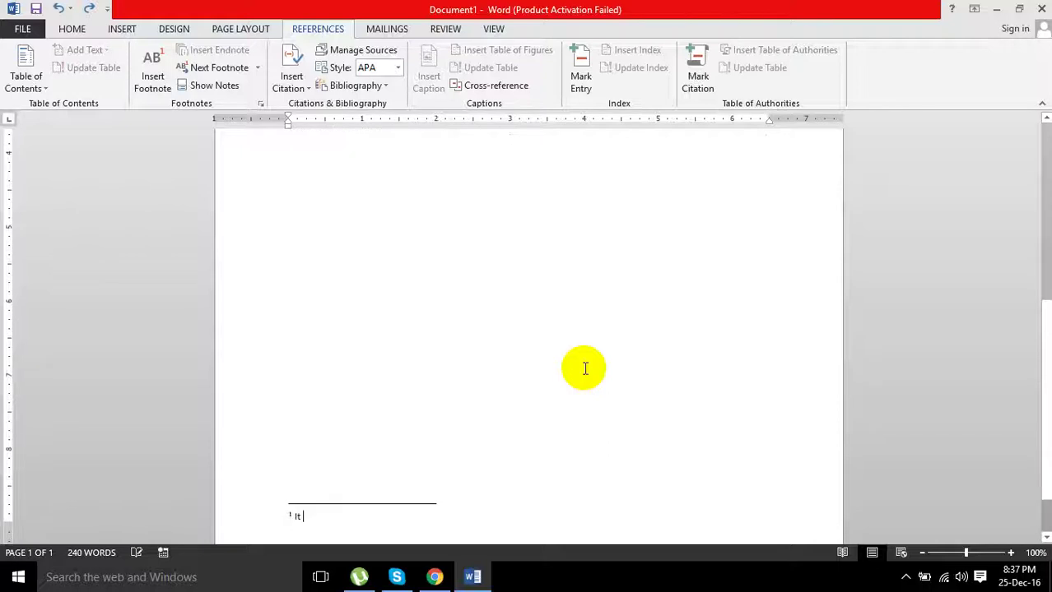
key(ctrl+z)
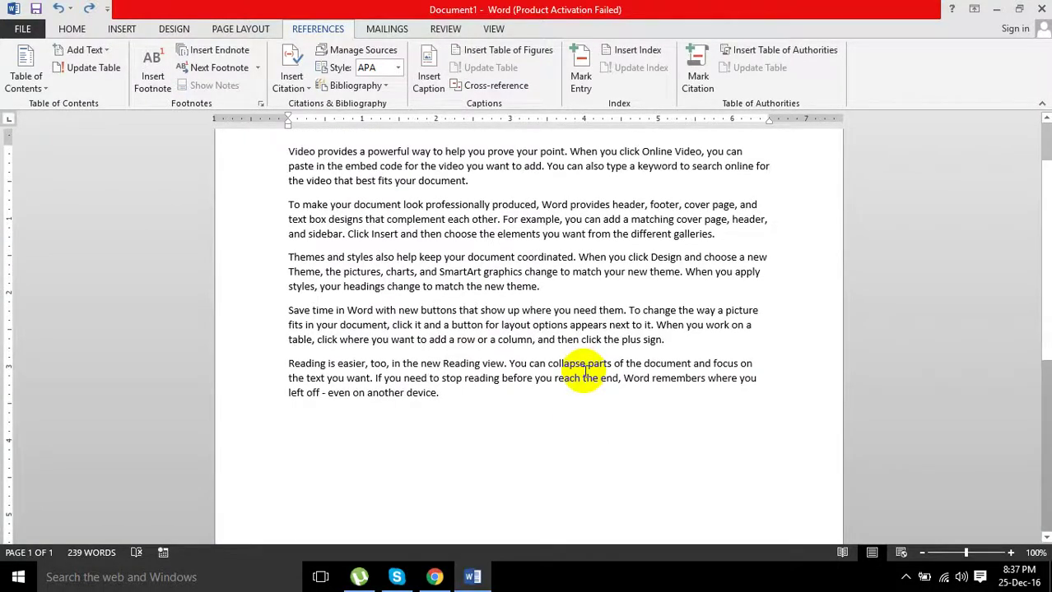
scroll(585, 371, up, 2)
scroll(585, 371, down, 2)
scroll(585, 372, down, 3)
scroll(585, 372, up, 3)
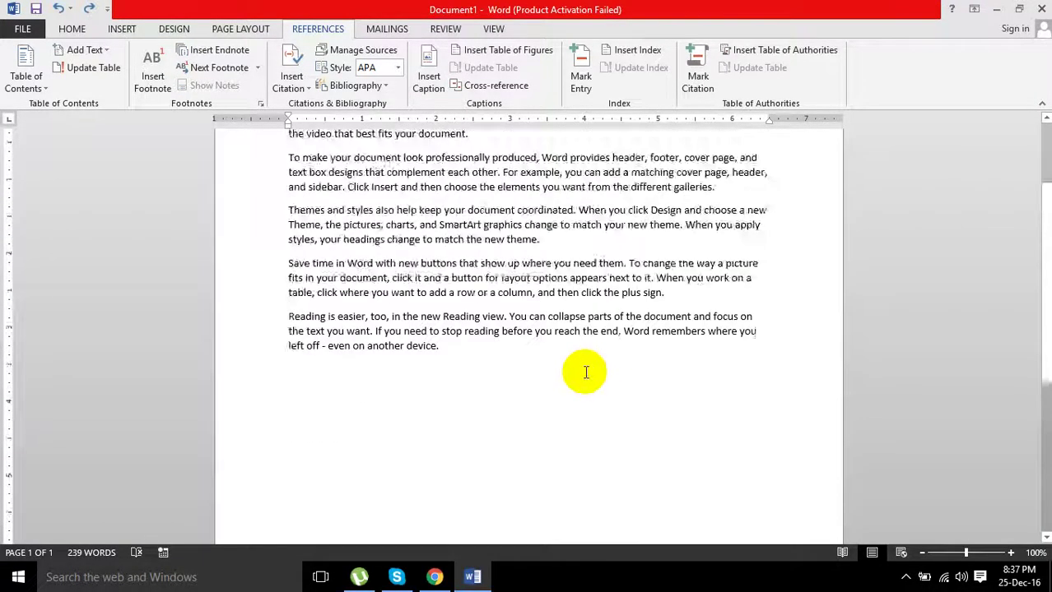
scroll(576, 386, up, 2)
click(479, 463)
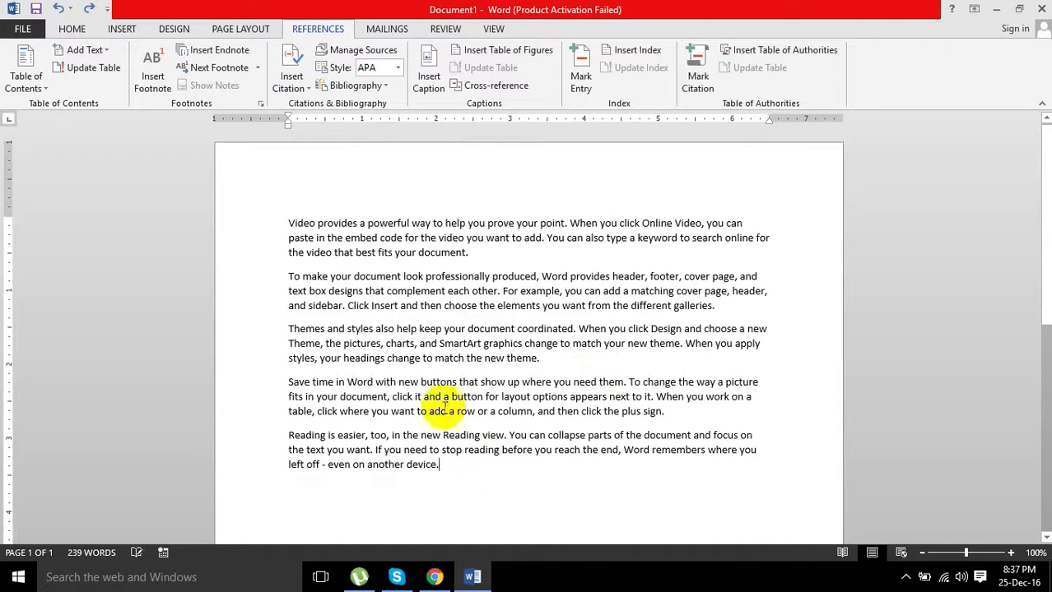
click(410, 223)
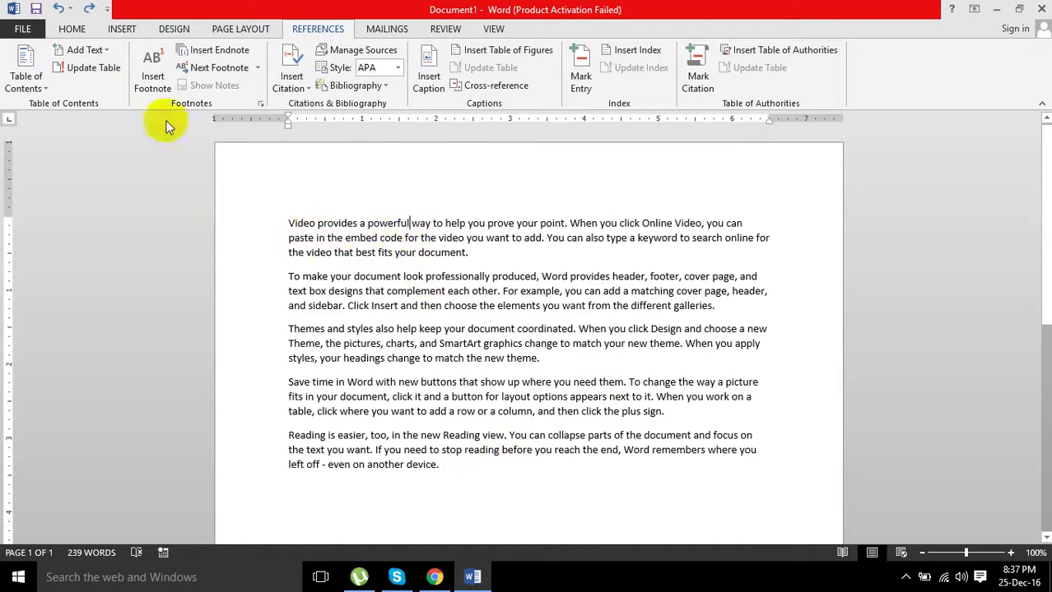
Insert endnotes after "powerful", "look" and "match" reading "wqwewqe", "qweqweqwe" and "qweqweqwe"
click(235, 56)
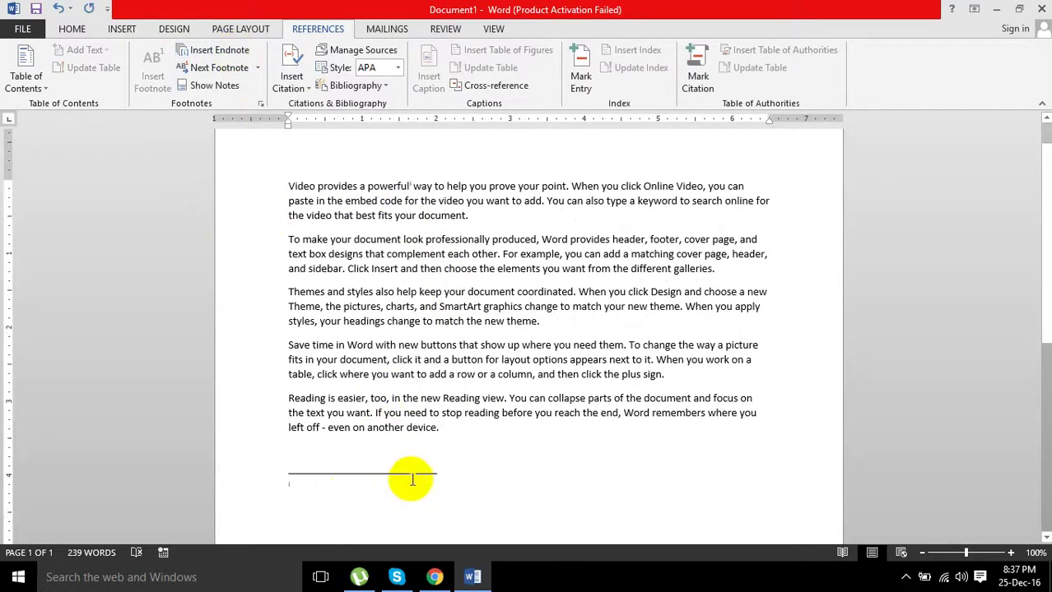
text(wqwe)
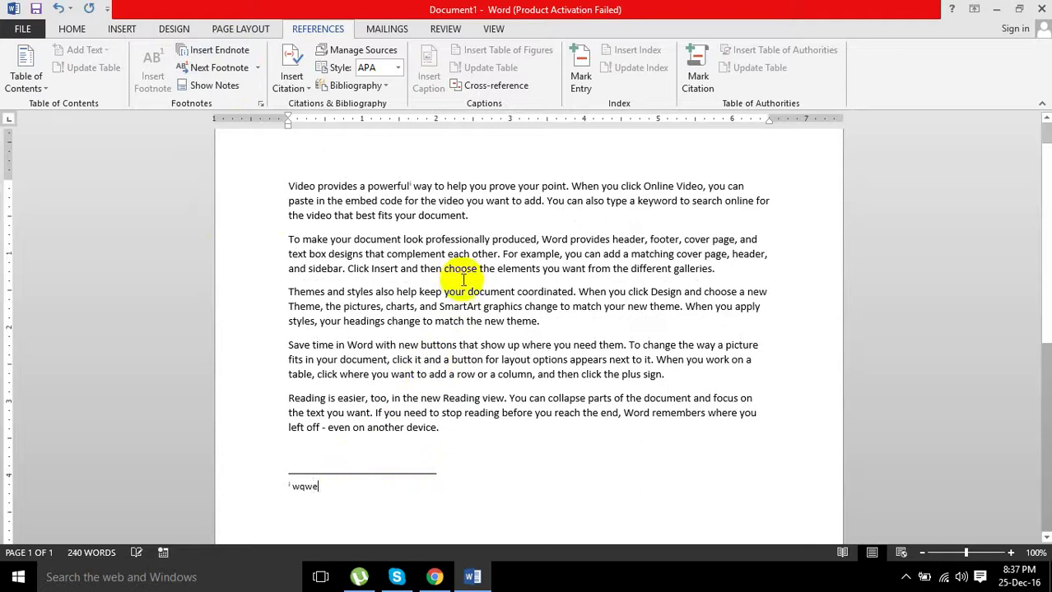
text(wqe)
click(424, 240)
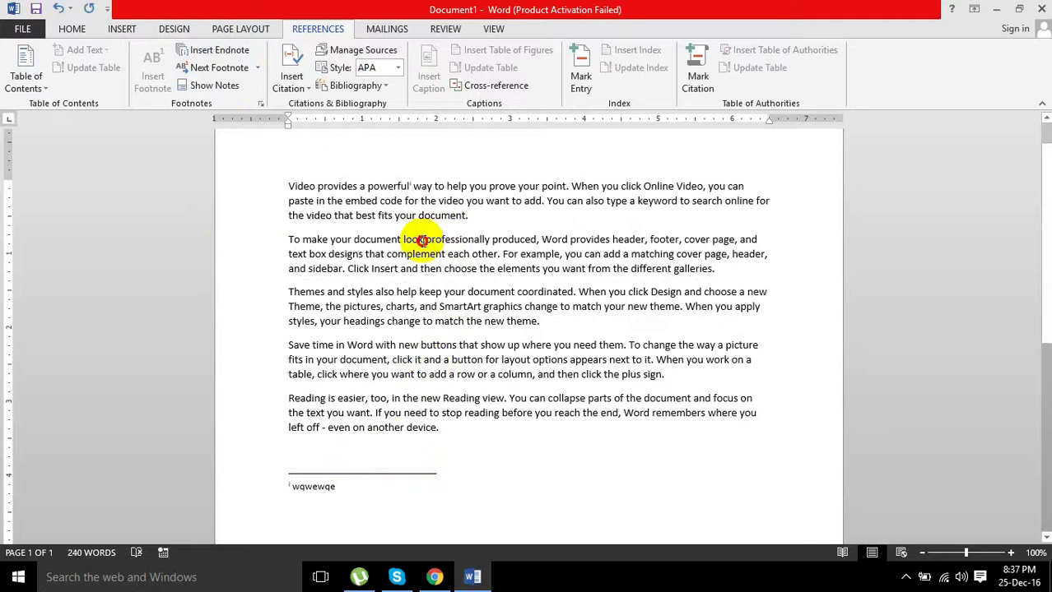
click(218, 49)
text(qweqweqwe)
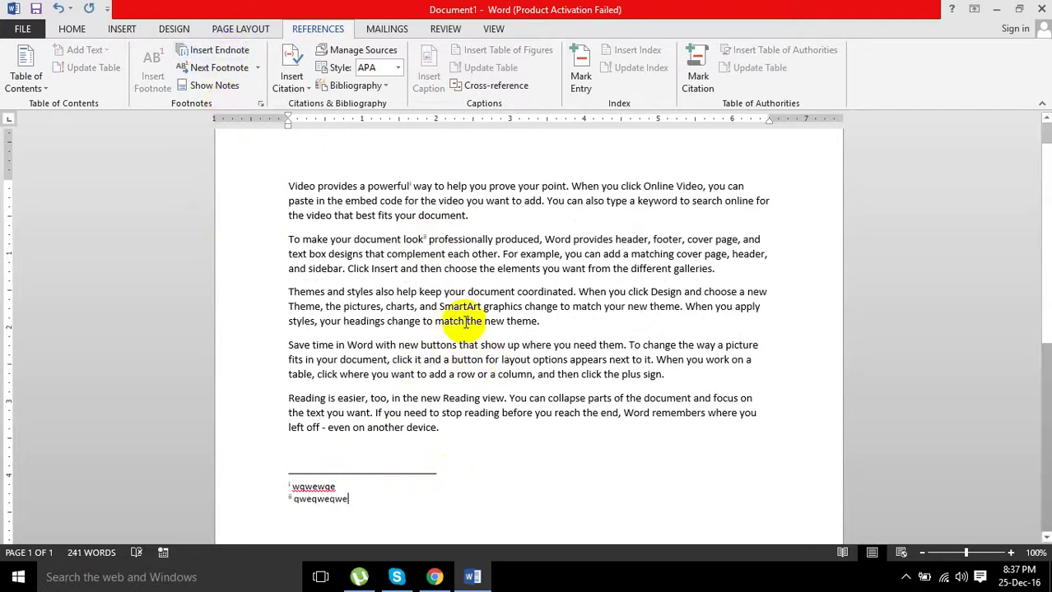
click(219, 49)
text(qweqweqwe)
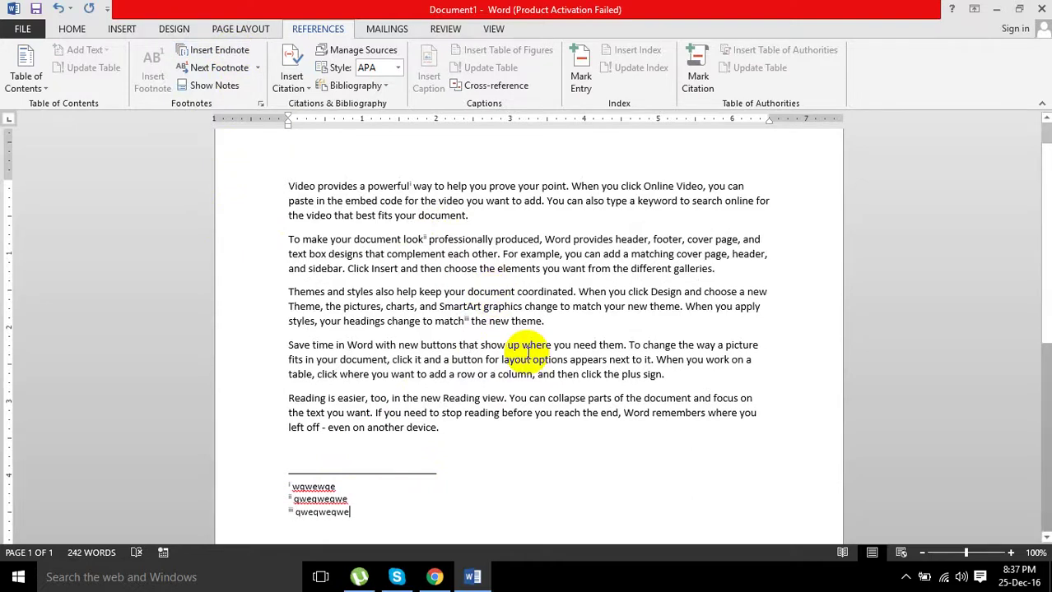
scroll(527, 362, down, 3)
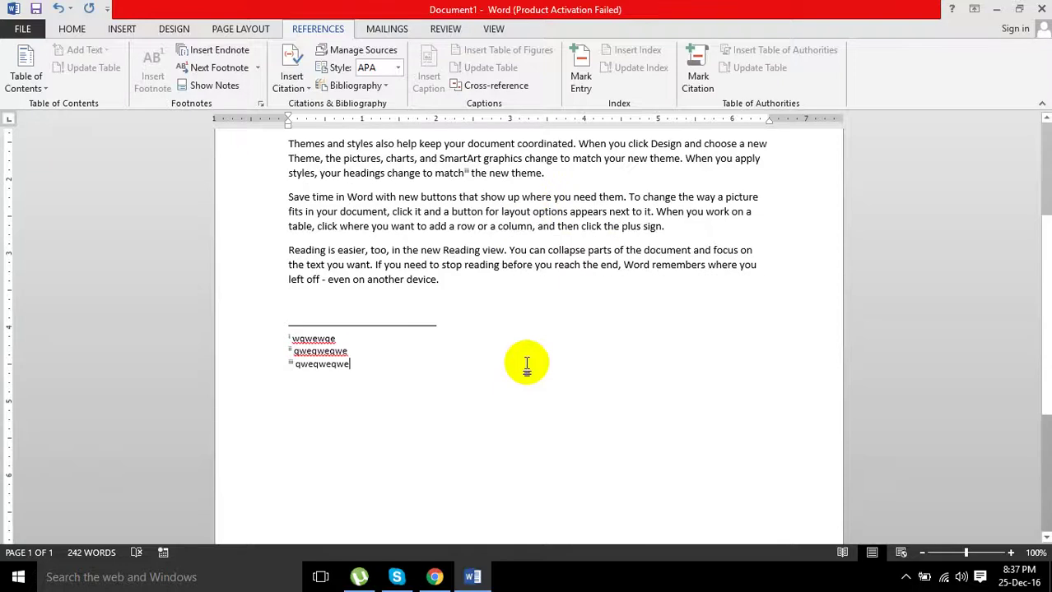
scroll(531, 362, up, 3)
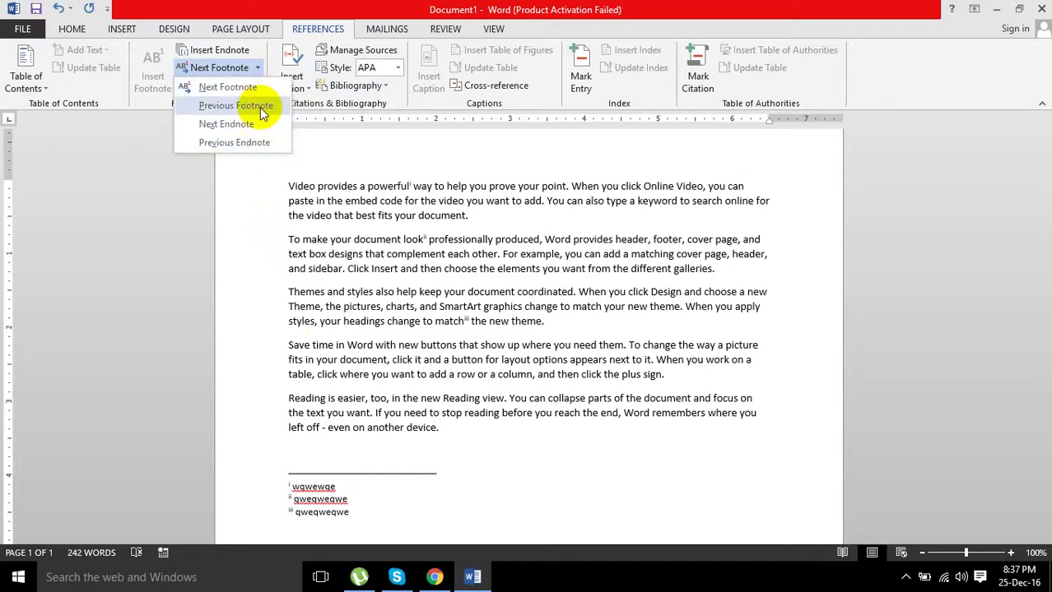
click(260, 106)
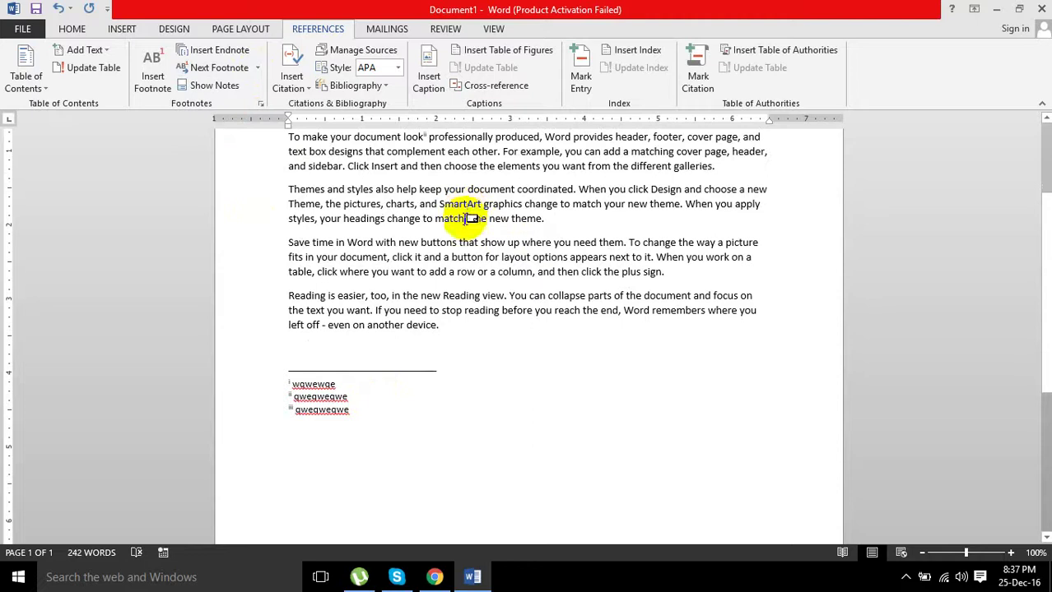
click(256, 70)
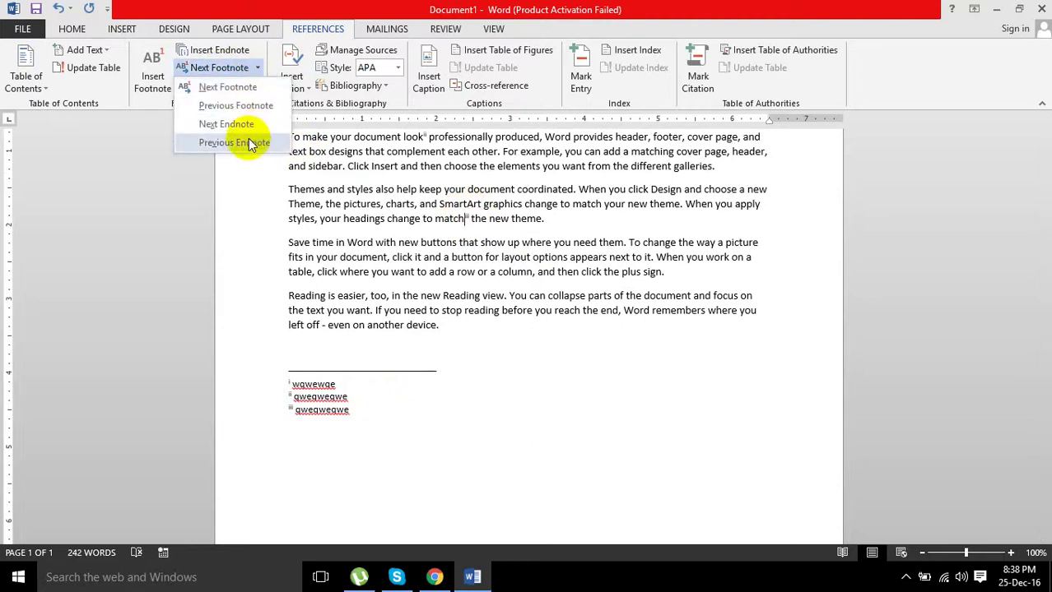
click(249, 142)
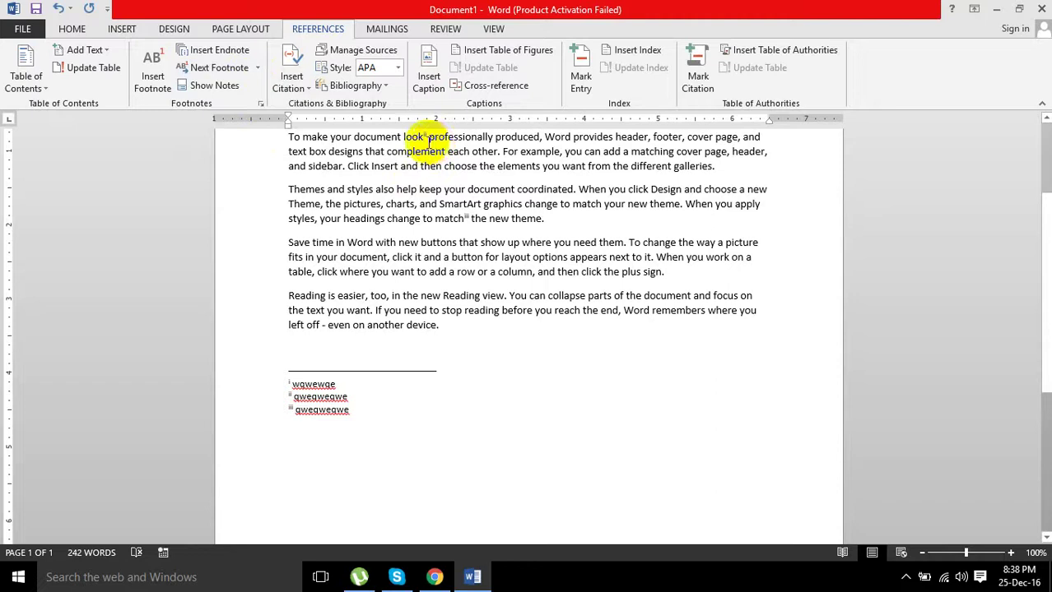
click(257, 69)
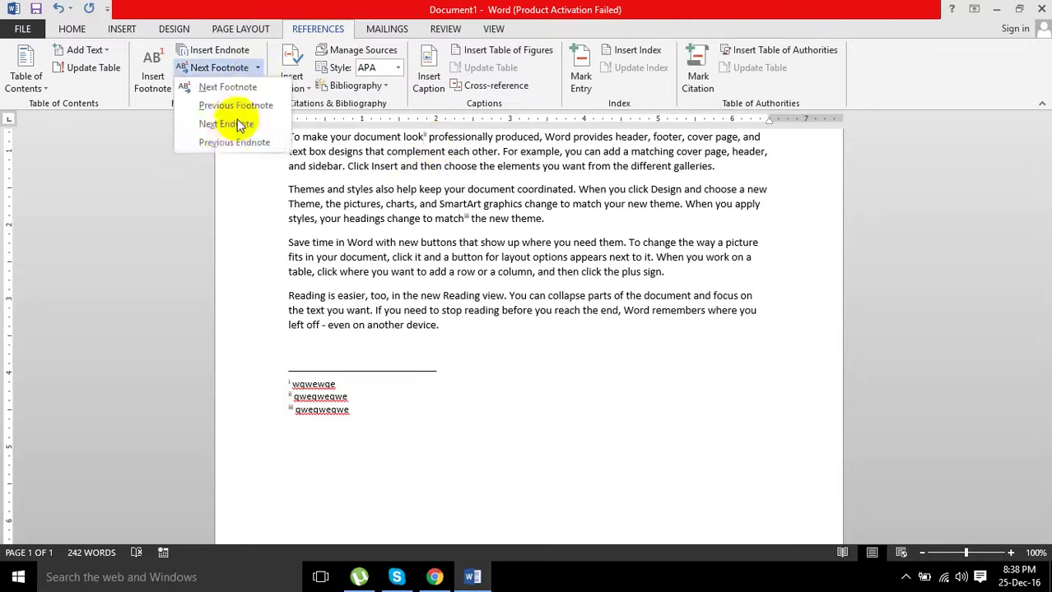
click(235, 142)
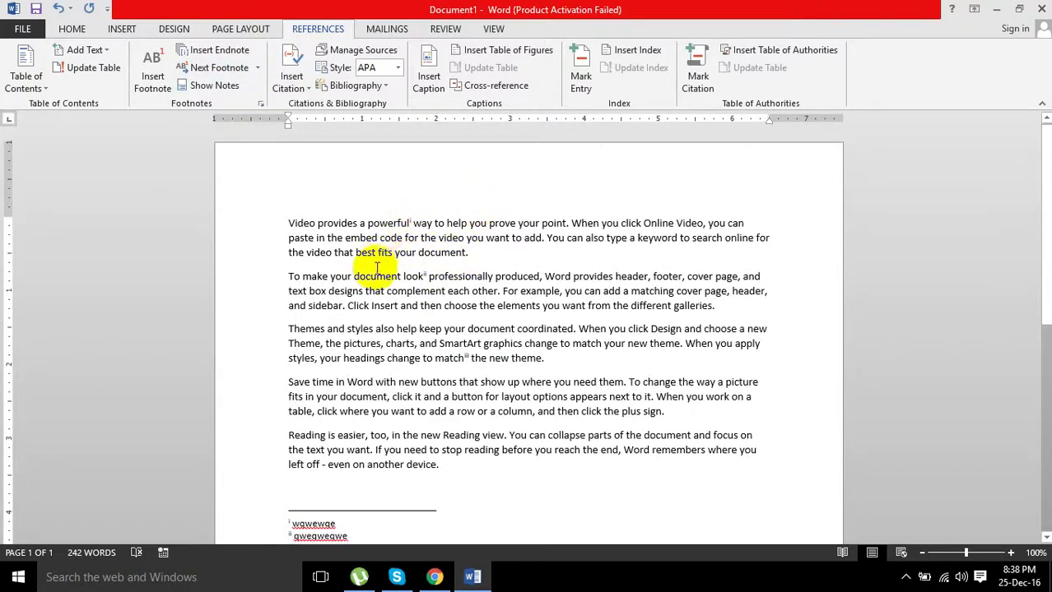
click(212, 86)
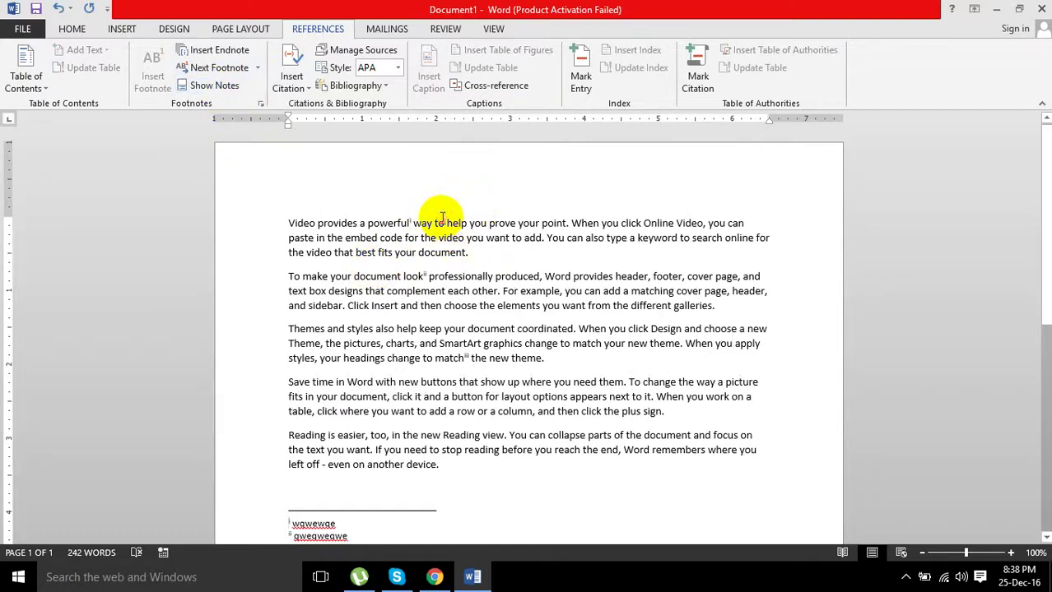
scroll(362, 305, down, 3)
click(352, 439)
key(ctrl+a)
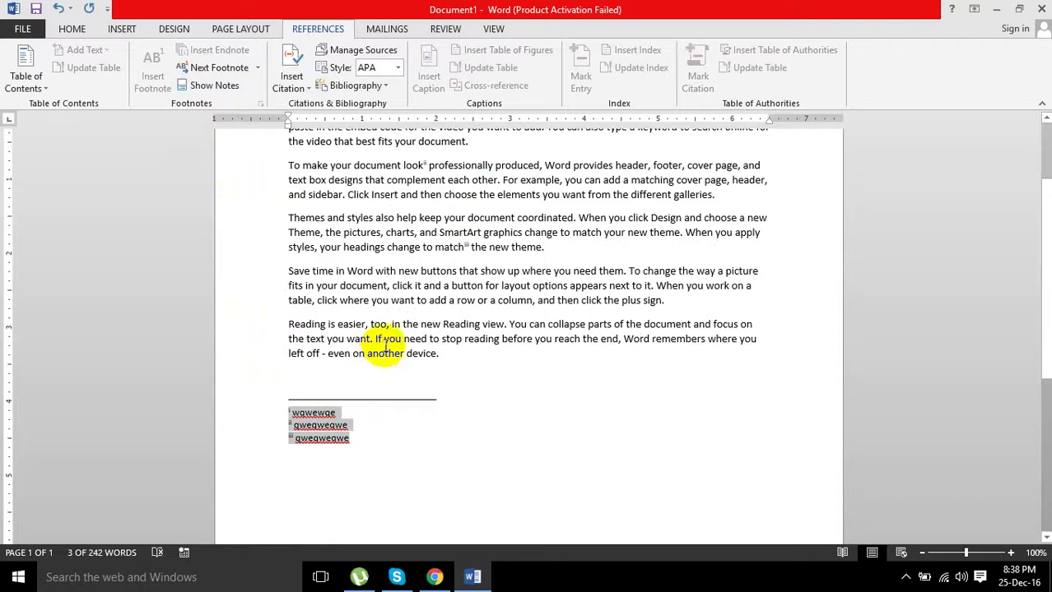
click(471, 250)
scroll(573, 308, up, 3)
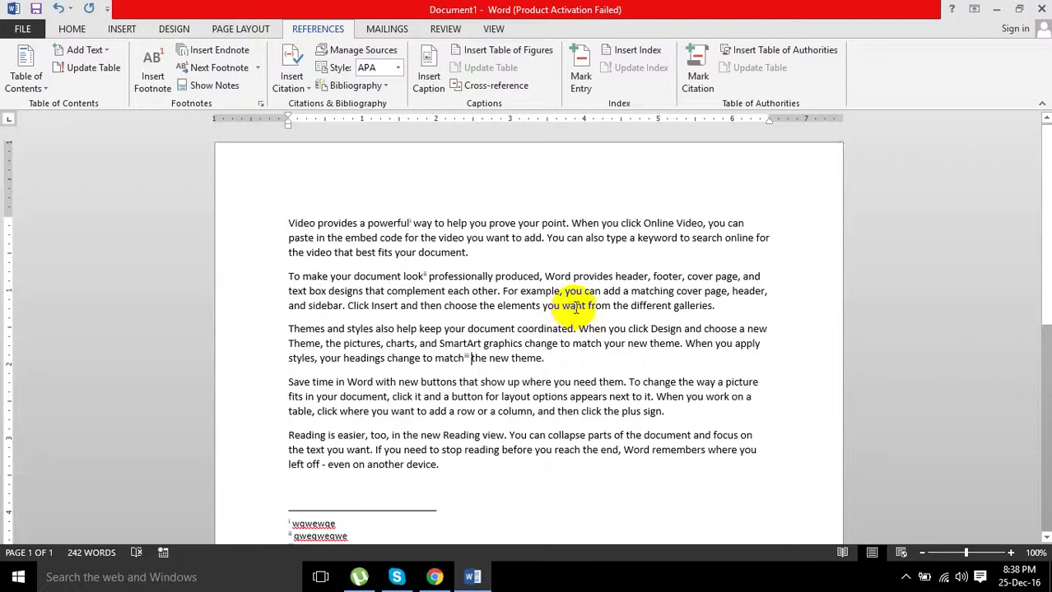